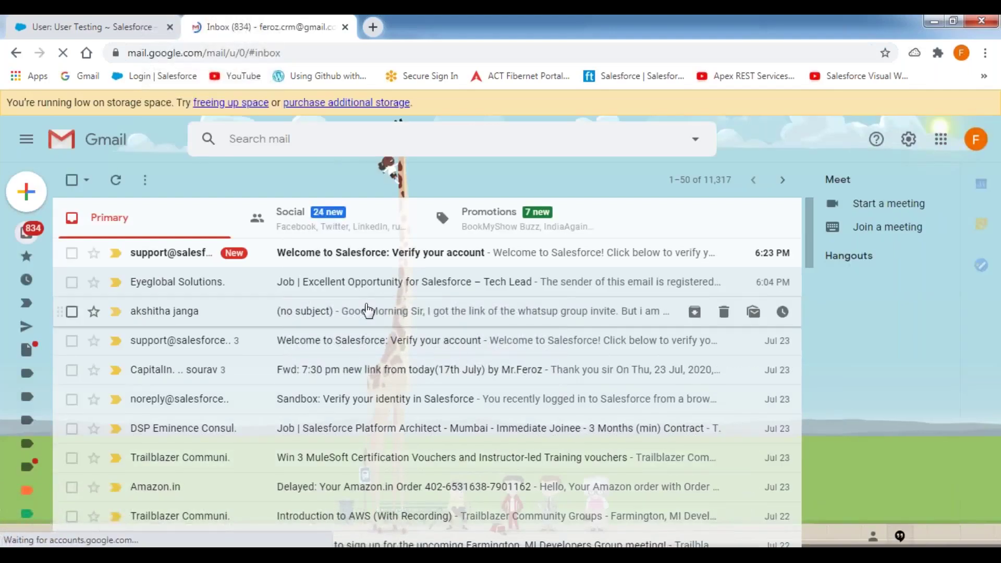
Open the 'Welcome to Salesforce: Verify your account' email and follow its Verify Account link
{"action": "left_click", "coordinate": [360, 257]}
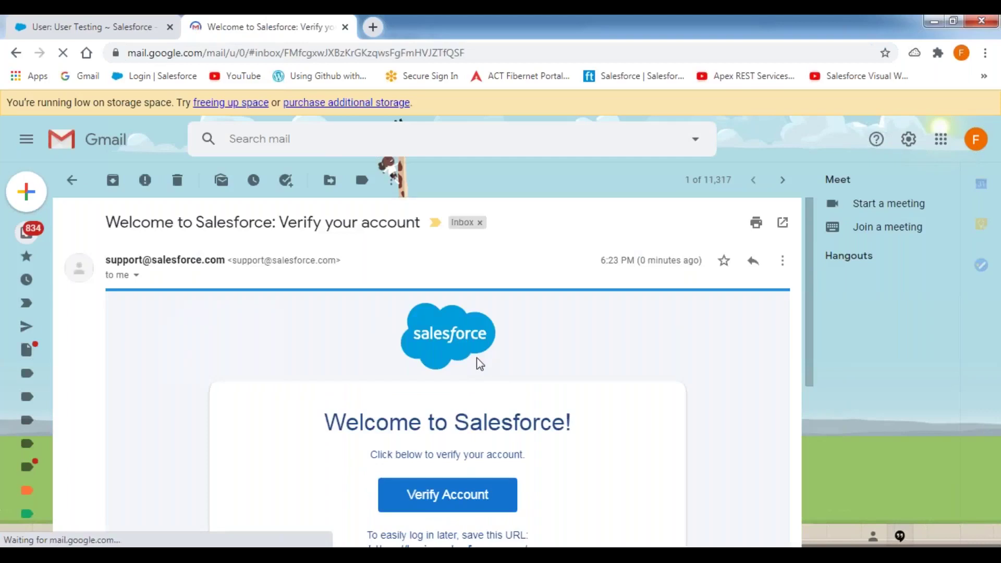
{"action": "scroll", "coordinate": [476, 362], "scroll_direction": "down", "scroll_amount": 5}
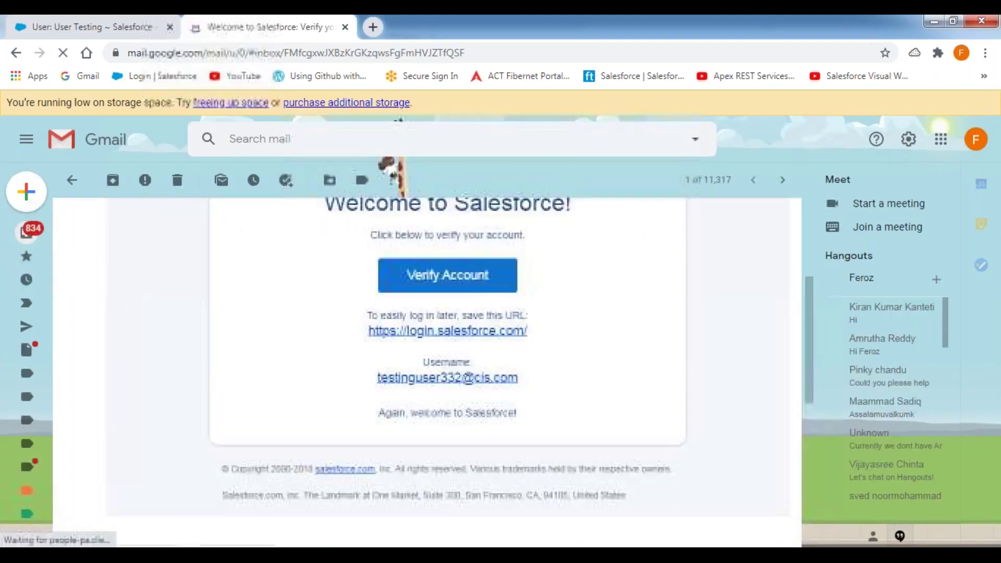
{"action": "left_click", "coordinate": [446, 273]}
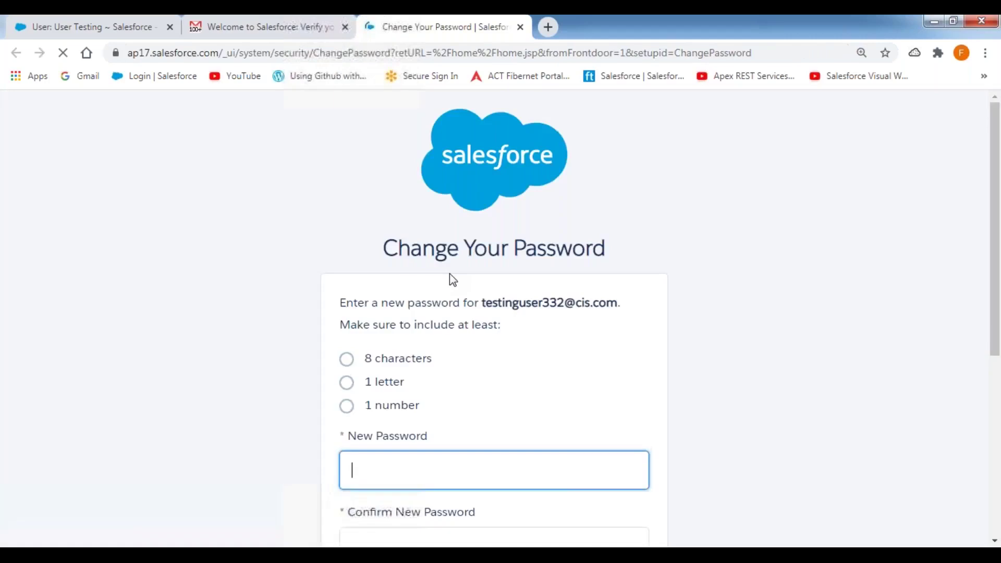
Enter the new account password and confirm it
{"action": "scroll", "coordinate": [444, 375], "scroll_direction": "down", "scroll_amount": 4}
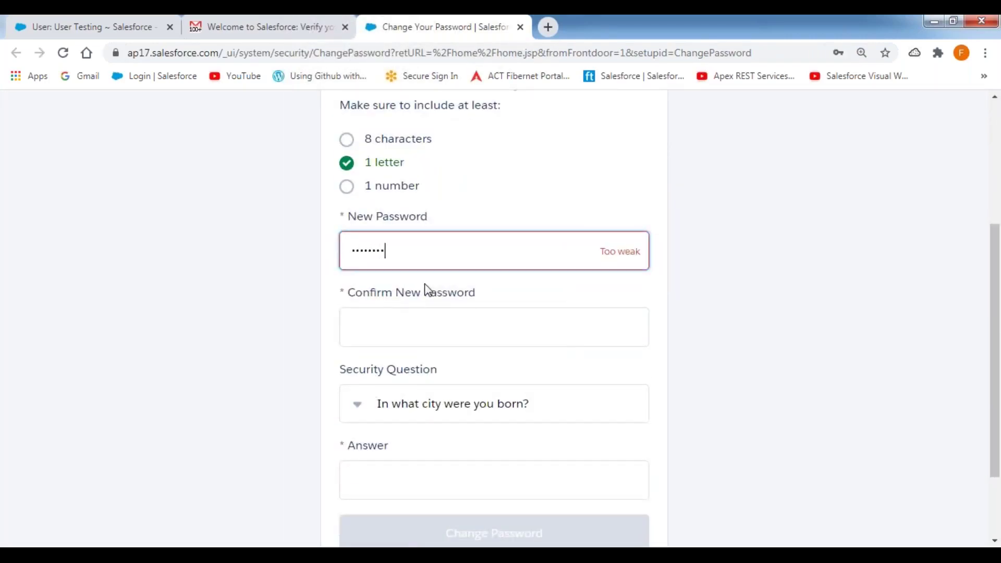
{"action": "key", "text": "Tab"}
Choose the 'In what city was your first job?' question, enter the answer, and submit
{"action": "scroll", "coordinate": [491, 377], "scroll_direction": "down", "scroll_amount": 1}
{"action": "left_click", "coordinate": [436, 333]}
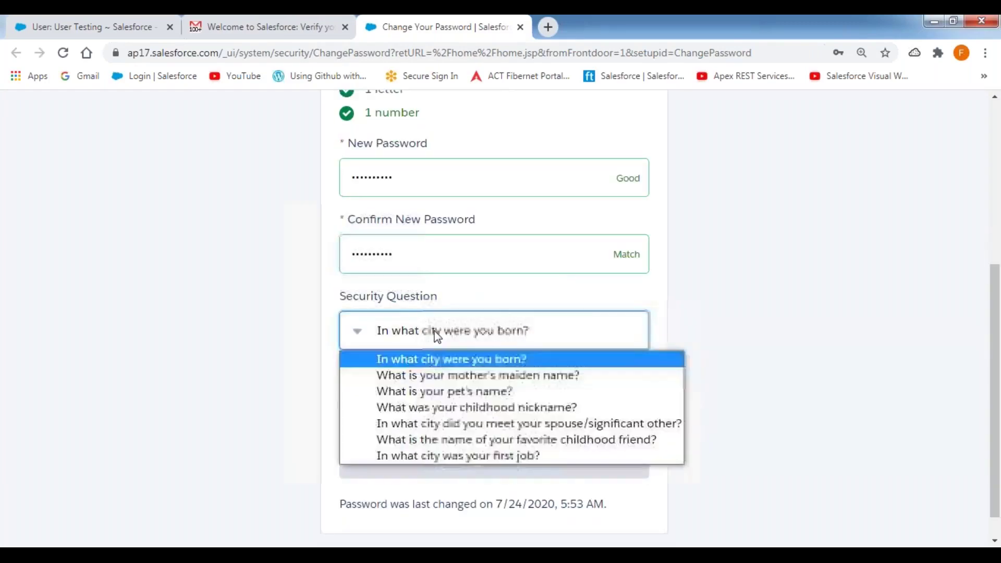
{"action": "left_click", "coordinate": [465, 454]}
{"action": "left_click", "coordinate": [404, 391]}
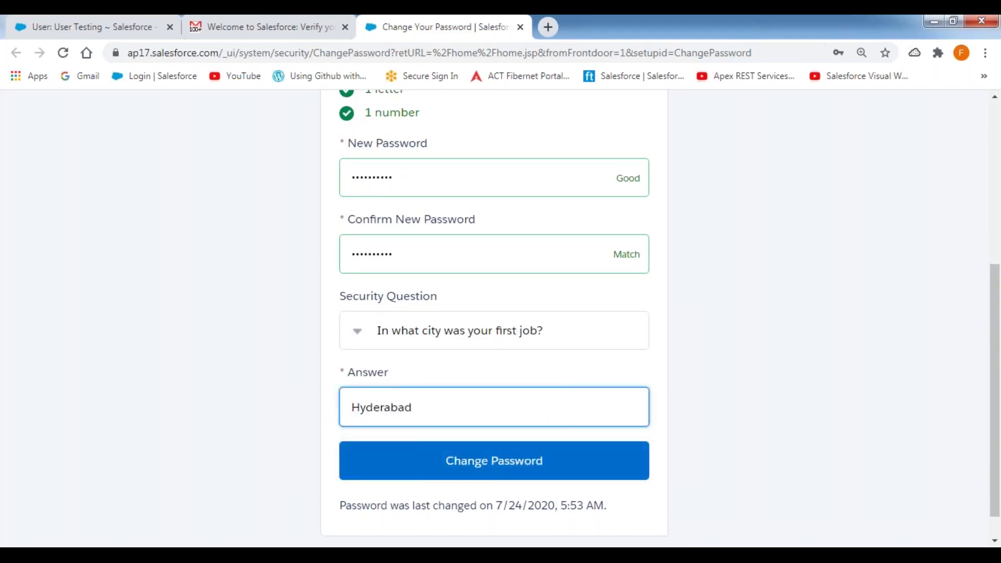
{"action": "left_click", "coordinate": [390, 472]}
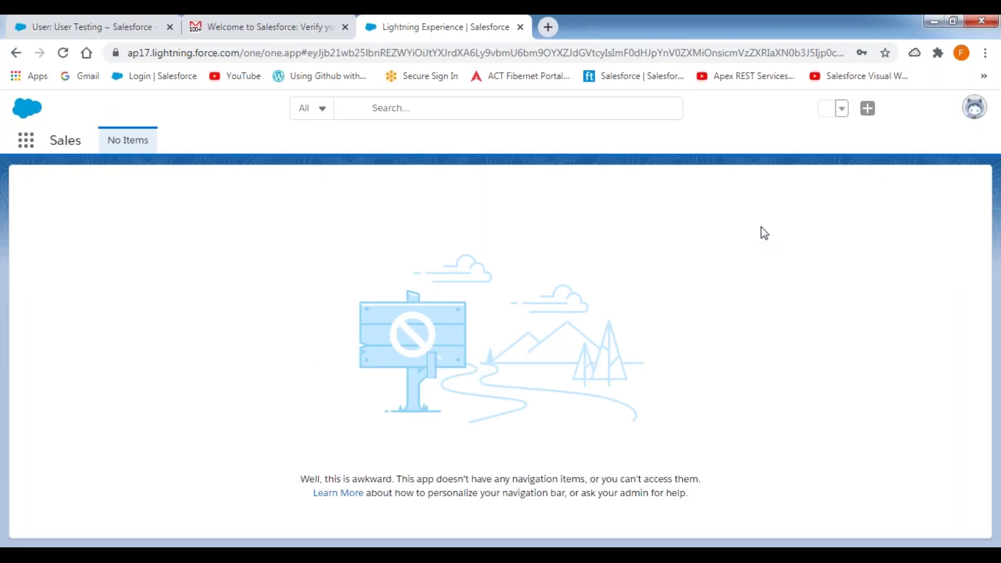
Switch to Salesforce Classic and hide the Home page feed to reveal the calendar
{"action": "left_click", "coordinate": [974, 112]}
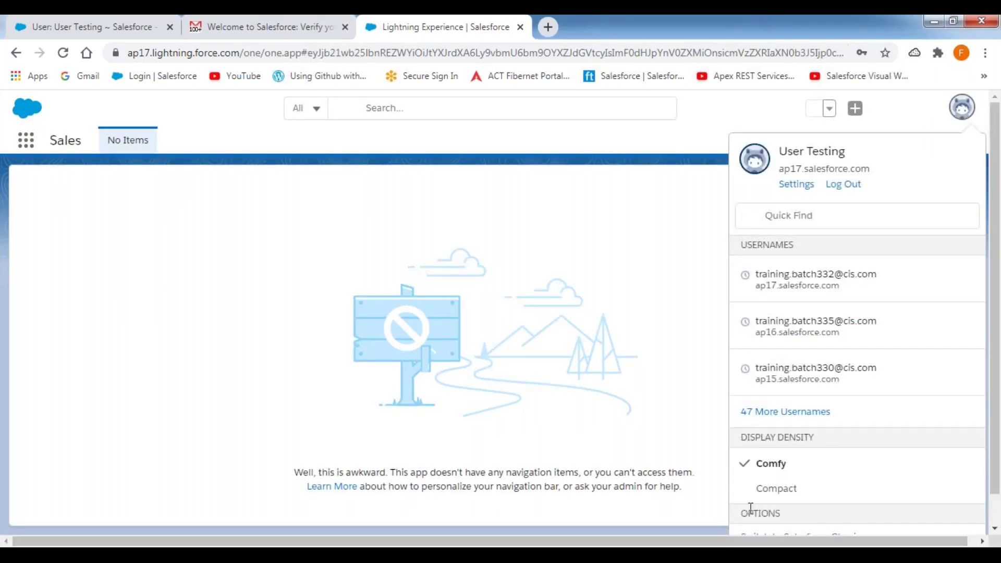
{"action": "left_click", "coordinate": [753, 536]}
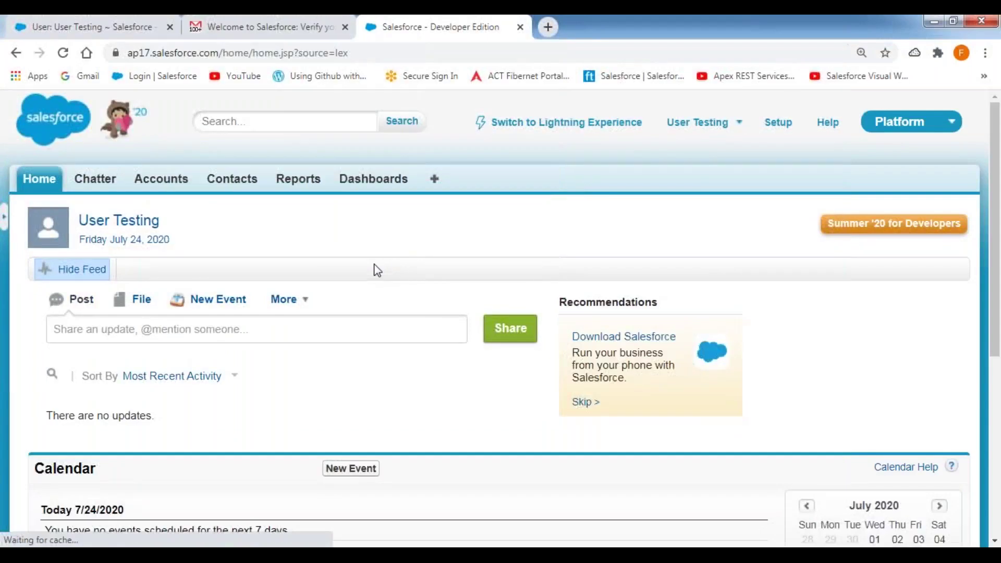
{"action": "left_click", "coordinate": [82, 271]}
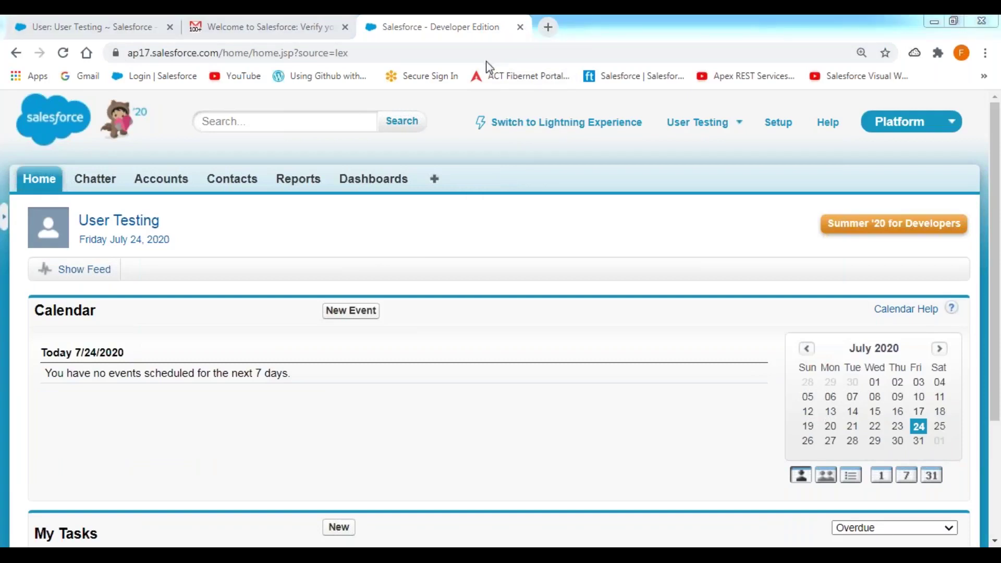
{"action": "mouse_move", "coordinate": [843, 106]}
{"action": "left_mouse_down"}
{"action": "mouse_move", "coordinate": [969, 102]}
{"action": "mouse_move", "coordinate": [966, 133]}
{"action": "mouse_move", "coordinate": [866, 140]}
{"action": "mouse_move", "coordinate": [852, 104]}
{"action": "left_mouse_up"}
Open the Platform app menu dropdown to list the available apps
{"action": "left_click", "coordinate": [951, 128]}
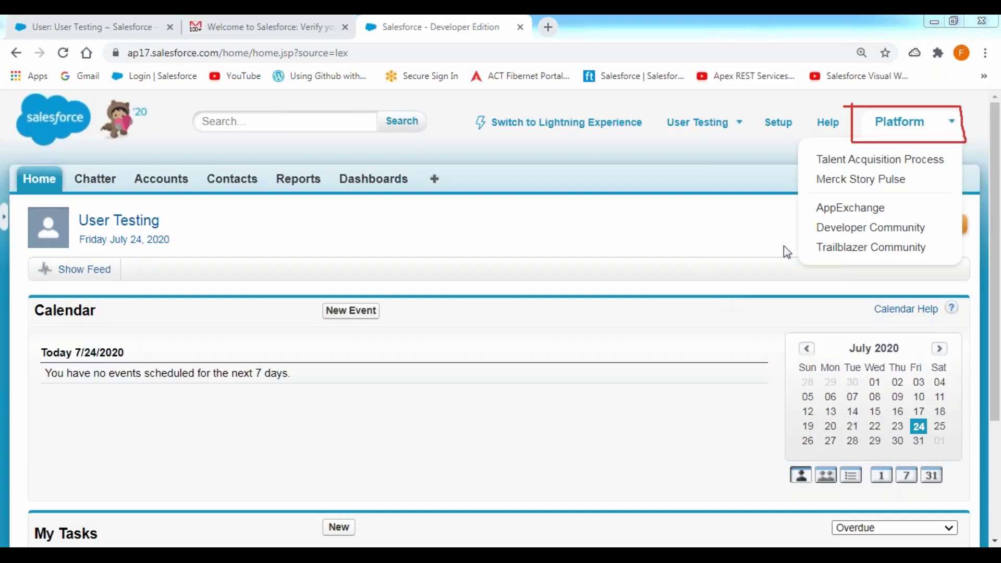
Log out and sign back in with the first saved training username and its password
{"action": "left_click", "coordinate": [739, 125]}
{"action": "left_click", "coordinate": [600, 230]}
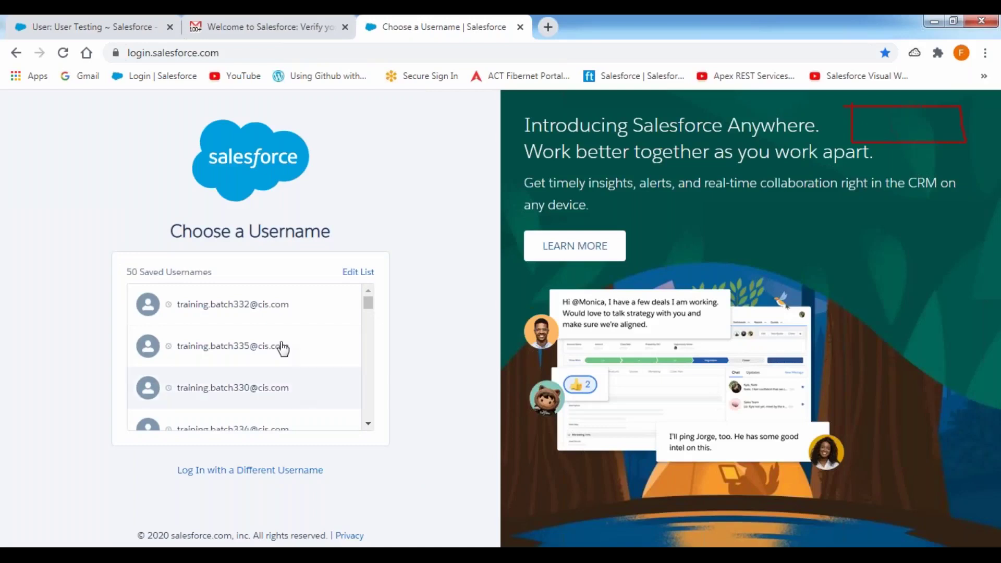
{"action": "left_click", "coordinate": [235, 313]}
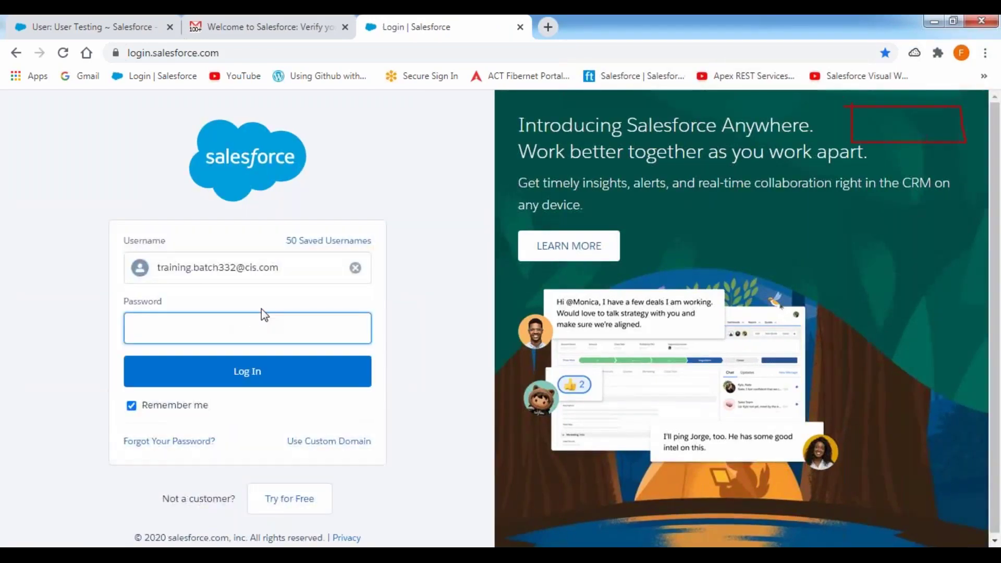
{"action": "type", "text": "••••••••••"}
{"action": "key", "text": "Return"}
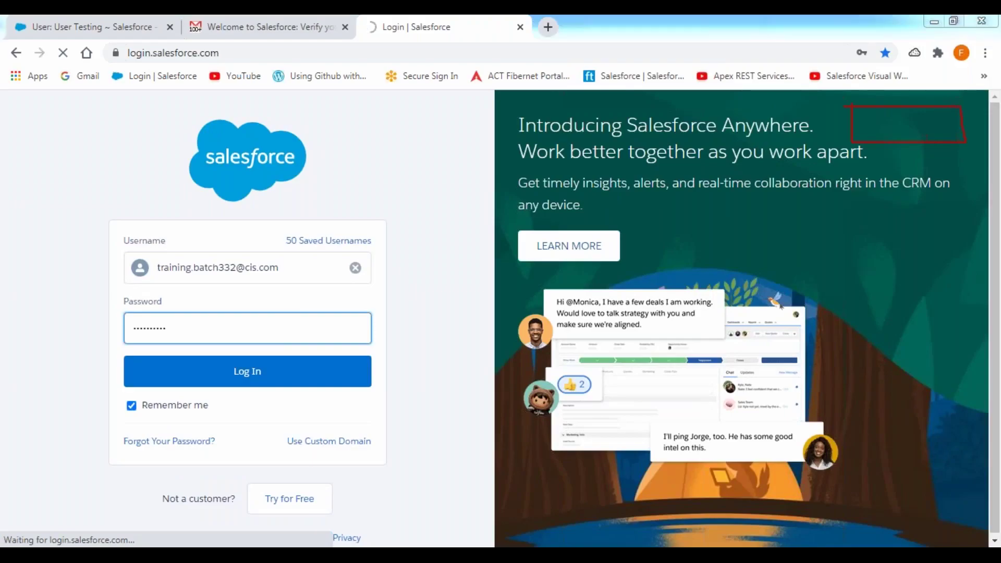
{"action": "key", "text": "alt+Tab"}
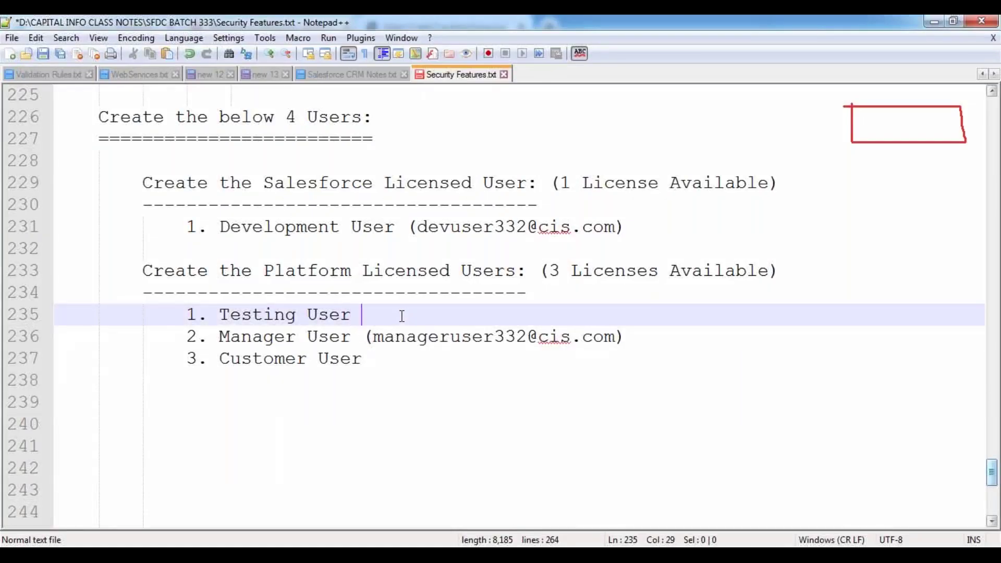
Add the Testing User's login username in parentheses on line 235 and open a bracket after Customer User
{"action": "type", "text": ")"}
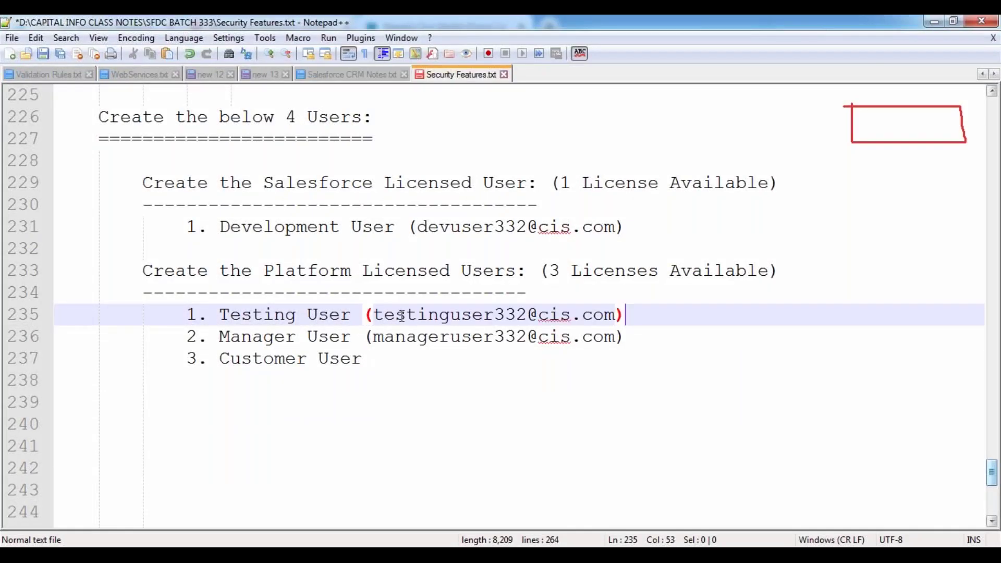
{"action": "left_click", "coordinate": [371, 366]}
{"action": "type", "text": "("}
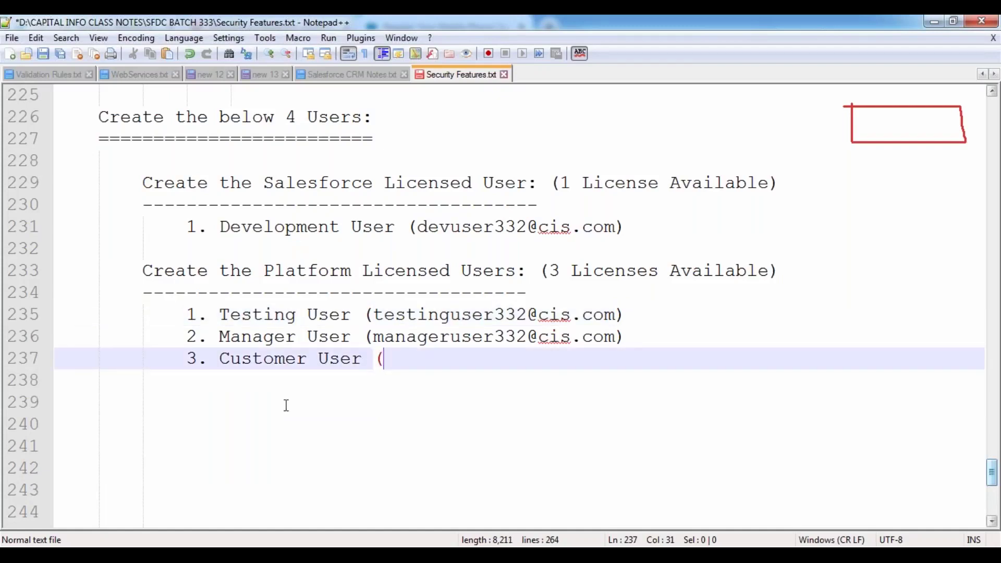
{"action": "left_click", "coordinate": [262, 403]}
Back in Salesforce, postpone mobile phone registration with Remind Me Later
{"action": "key", "text": "alt+Tab"}
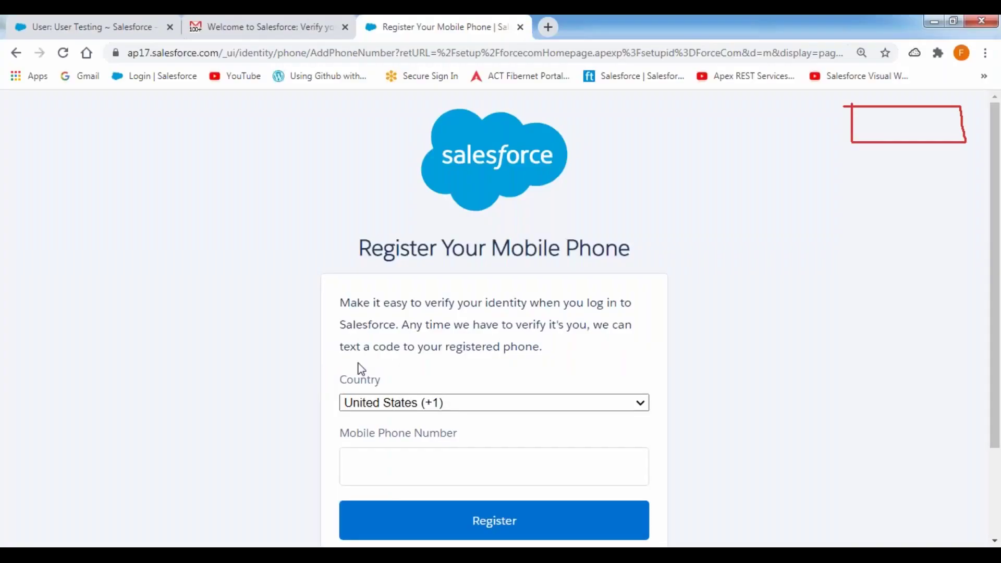
{"action": "scroll", "coordinate": [464, 395], "scroll_direction": "down", "scroll_amount": 3}
{"action": "left_click", "coordinate": [393, 453]}
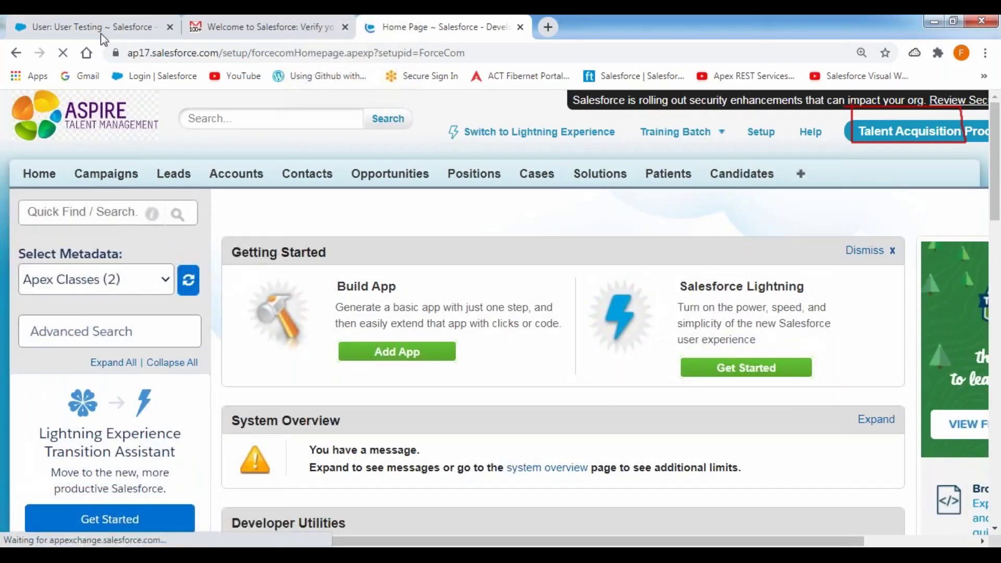
From the User Testing tab, open System Overview under Monitor in the setup sidebar
{"action": "left_click", "coordinate": [99, 28]}
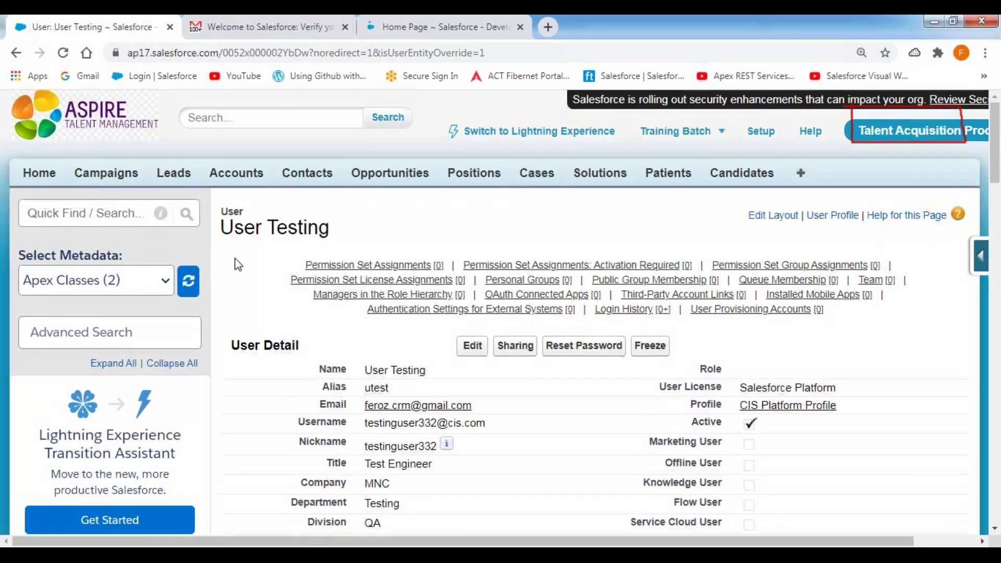
{"action": "scroll", "coordinate": [238, 265], "scroll_direction": "down", "scroll_amount": 7}
{"action": "scroll", "coordinate": [238, 264], "scroll_direction": "down", "scroll_amount": 15}
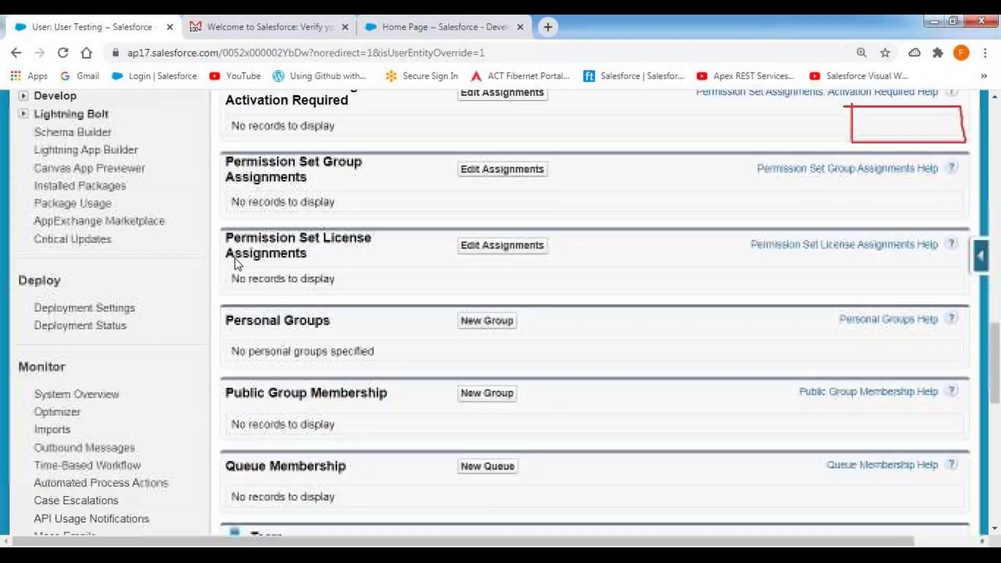
{"action": "left_click", "coordinate": [72, 234]}
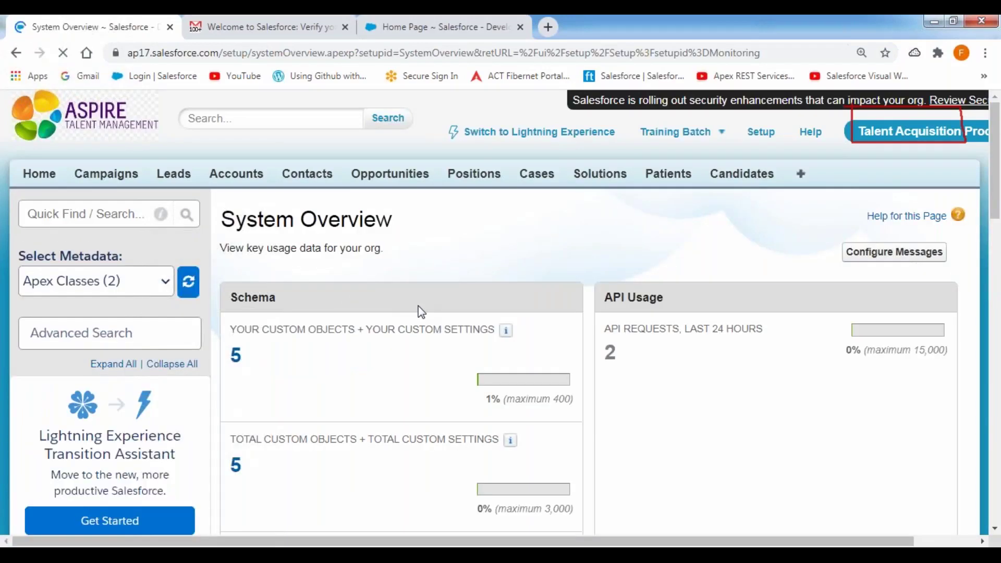
Review Most Used Licenses: Salesforce Platform at 2 used, 66% of maximum 3, then return to setup home
{"action": "scroll", "coordinate": [421, 312], "scroll_direction": "down", "scroll_amount": 2}
{"action": "scroll", "coordinate": [421, 312], "scroll_direction": "down", "scroll_amount": 15}
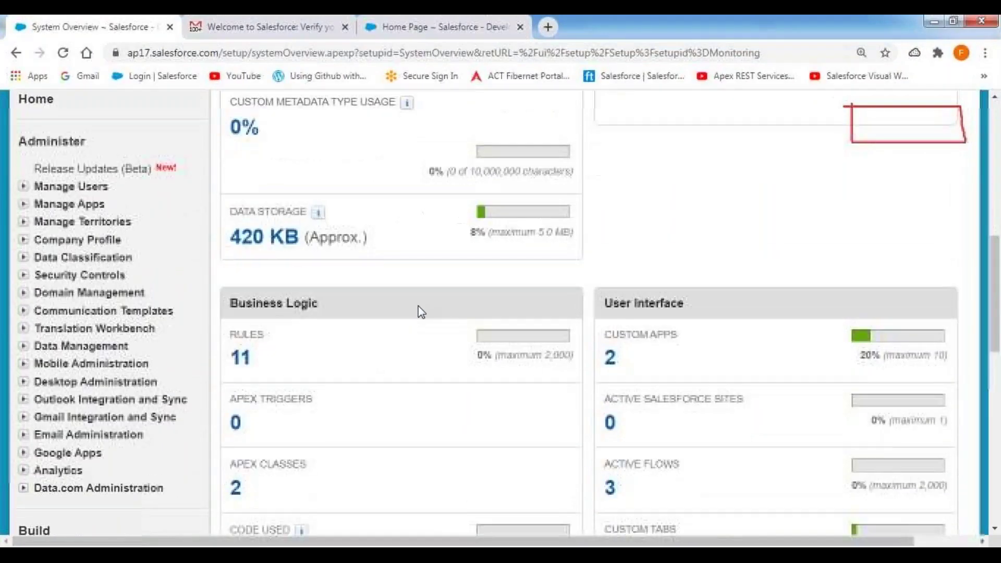
{"action": "scroll", "coordinate": [421, 312], "scroll_direction": "down", "scroll_amount": 4}
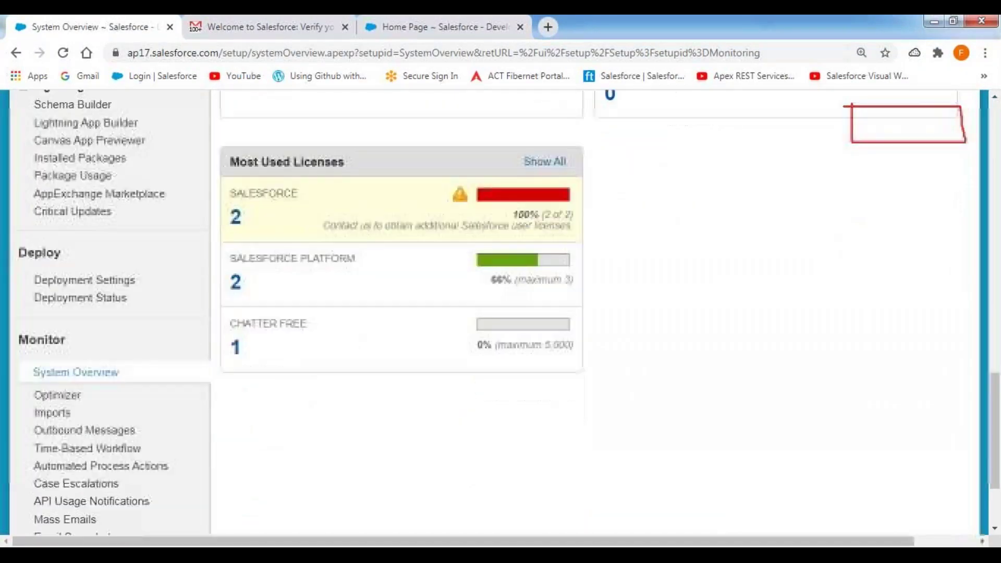
{"action": "scroll", "coordinate": [421, 311], "scroll_direction": "up", "scroll_amount": 2}
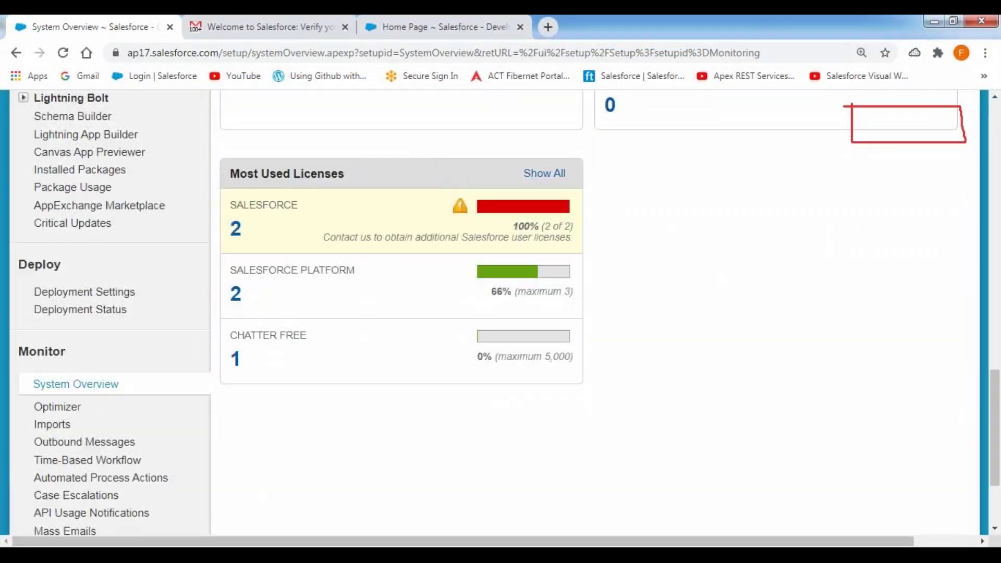
{"action": "left_click", "coordinate": [487, 54]}
{"action": "left_click_drag", "start_coordinate": [496, 306], "coordinate": [576, 306]}
{"action": "left_click_drag", "start_coordinate": [226, 282], "coordinate": [353, 281]}
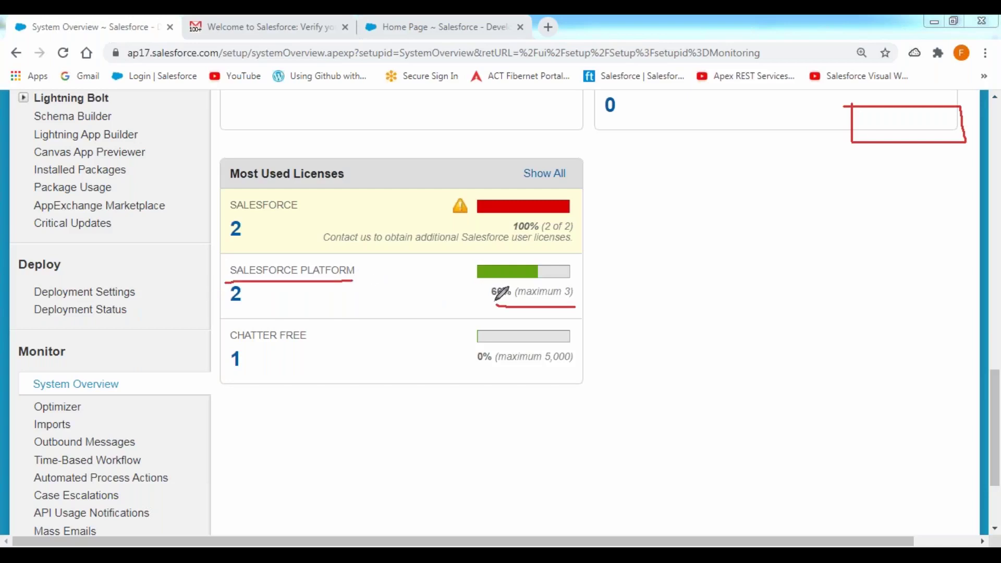
{"action": "mouse_move", "coordinate": [487, 303]}
{"action": "left_mouse_down"}
{"action": "mouse_move", "coordinate": [515, 300]}
{"action": "mouse_move", "coordinate": [510, 282]}
{"action": "mouse_move", "coordinate": [484, 284]}
{"action": "left_mouse_up"}
{"action": "left_click_drag", "start_coordinate": [225, 310], "coordinate": [255, 307]}
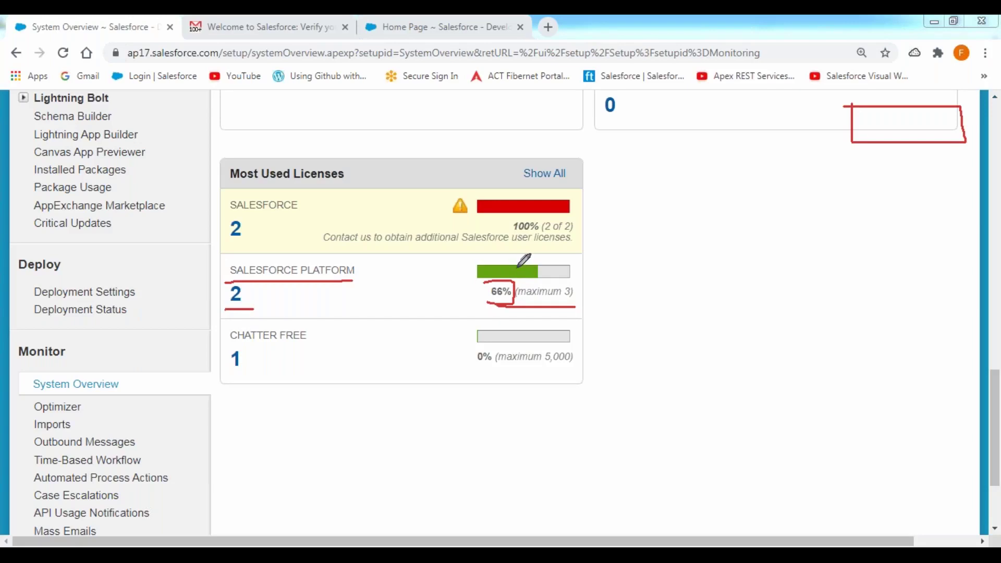
{"action": "mouse_move", "coordinate": [544, 257]}
{"action": "left_mouse_down"}
{"action": "mouse_move", "coordinate": [544, 276]}
{"action": "mouse_move", "coordinate": [574, 281]}
{"action": "mouse_move", "coordinate": [573, 261]}
{"action": "mouse_move", "coordinate": [545, 259]}
{"action": "left_mouse_up"}
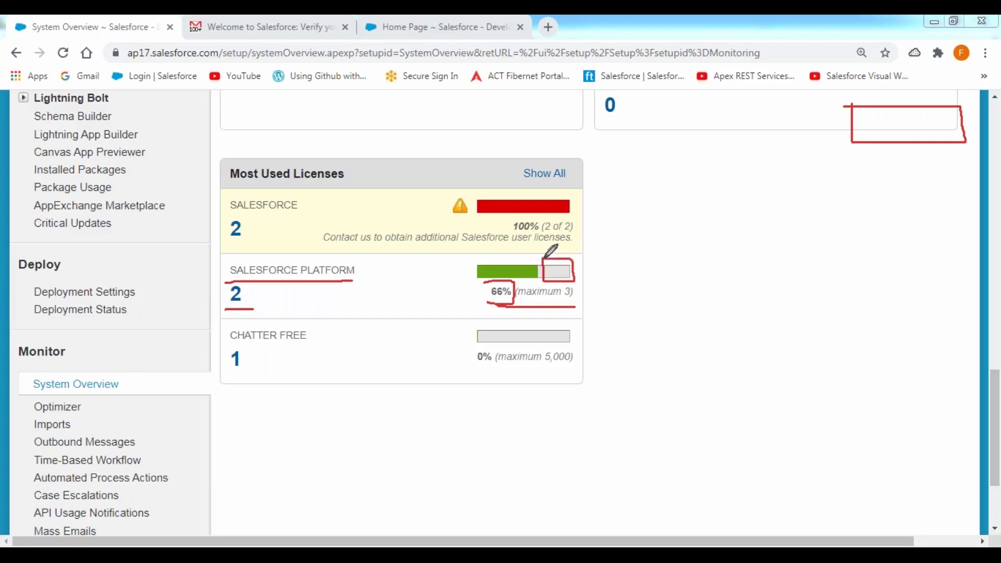
{"action": "mouse_move", "coordinate": [477, 260]}
{"action": "left_mouse_down"}
{"action": "mouse_move", "coordinate": [543, 260]}
{"action": "mouse_move", "coordinate": [545, 281]}
{"action": "mouse_move", "coordinate": [490, 284]}
{"action": "mouse_move", "coordinate": [465, 266]}
{"action": "mouse_move", "coordinate": [485, 258]}
{"action": "left_mouse_up"}
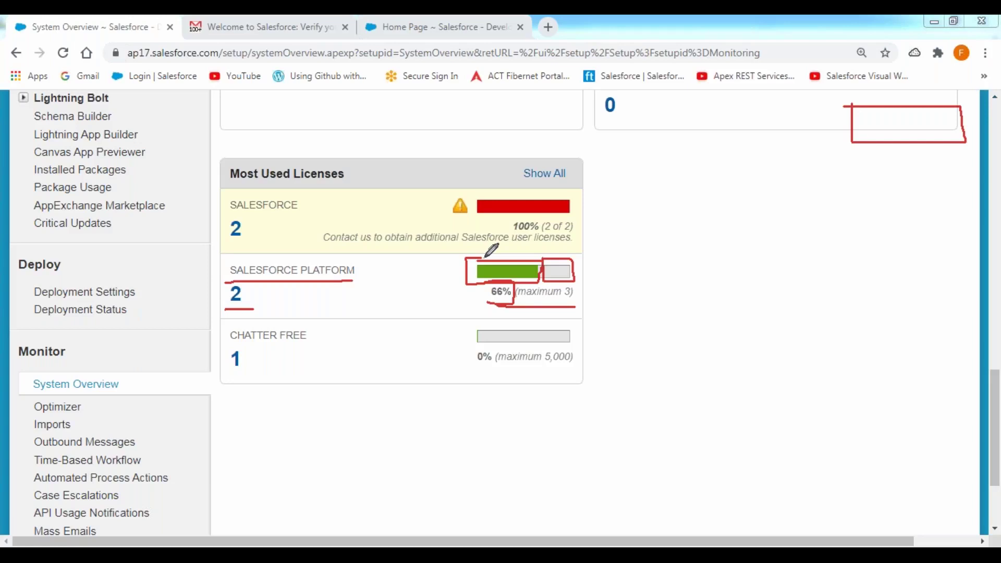
{"action": "key", "text": "Escape"}
{"action": "left_click", "coordinate": [388, 135]}
{"action": "scroll", "coordinate": [213, 197], "scroll_direction": "up", "scroll_amount": 10}
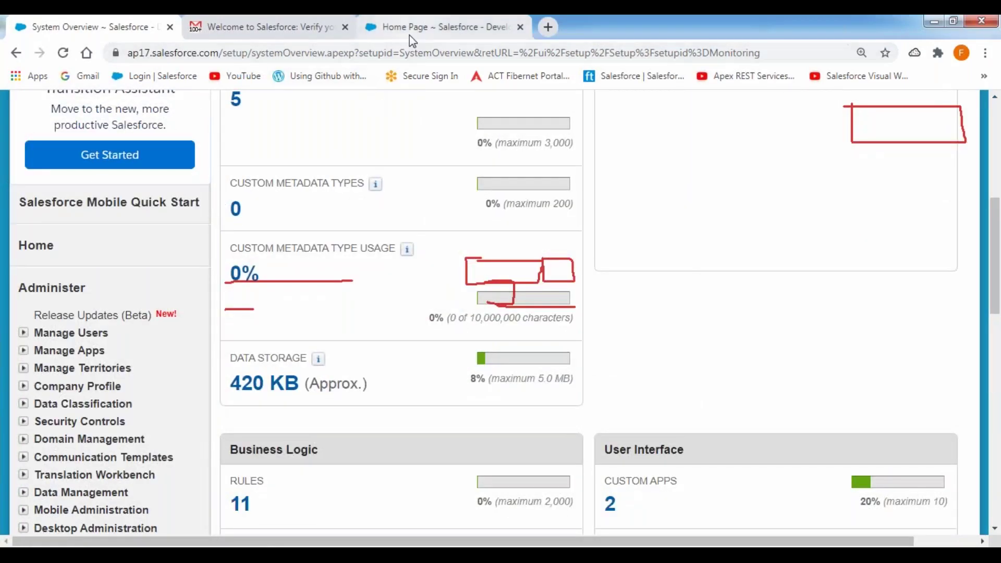
{"action": "left_click", "coordinate": [404, 28]}
Go to Administer > Manage Users > Users and start a New User form
{"action": "scroll", "coordinate": [190, 264], "scroll_direction": "down", "scroll_amount": 10}
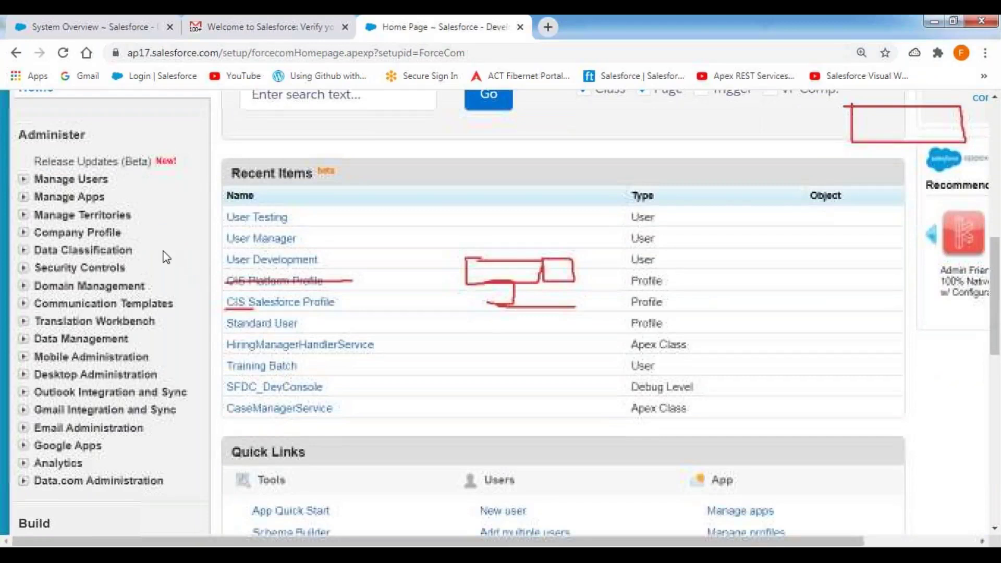
{"action": "left_click", "coordinate": [23, 180]}
{"action": "left_click", "coordinate": [65, 198]}
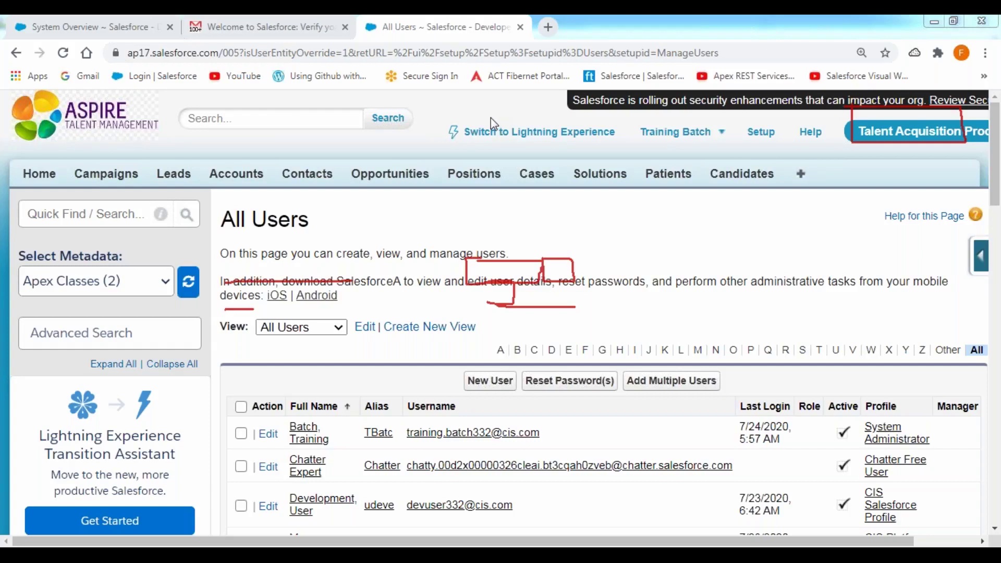
{"action": "key", "text": "Escape"}
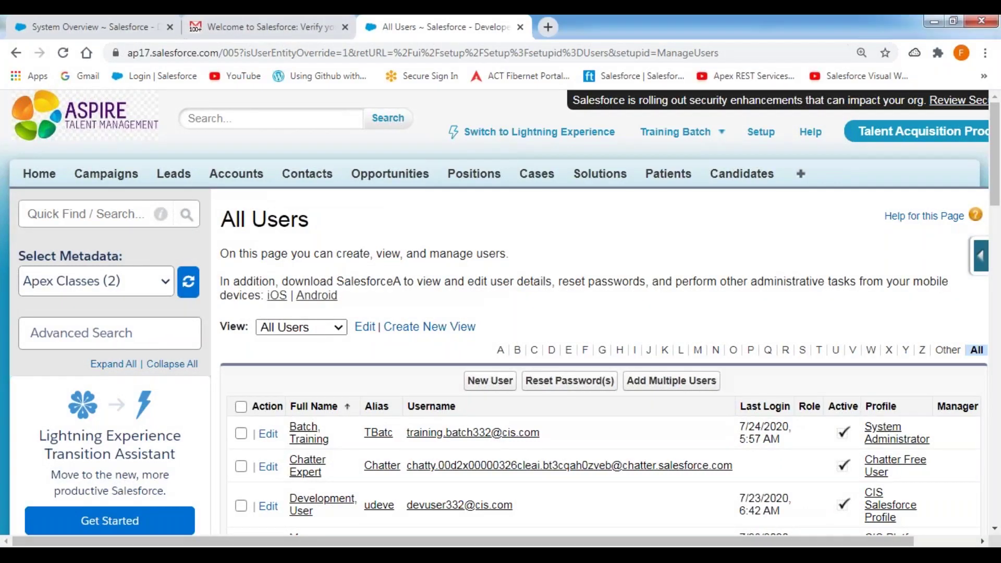
{"action": "scroll", "coordinate": [492, 260], "scroll_direction": "down", "scroll_amount": 4}
{"action": "left_click", "coordinate": [490, 163]}
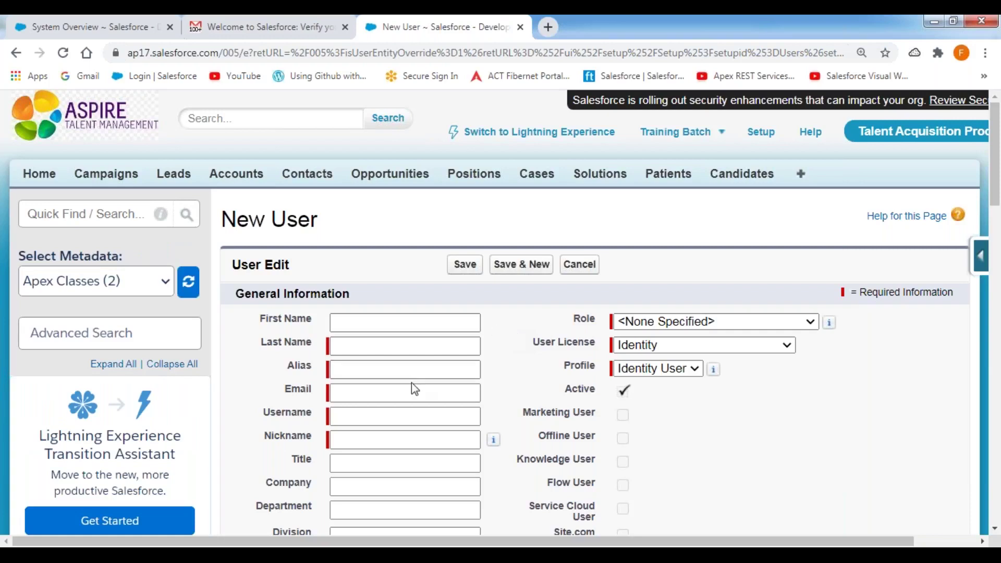
Enter first name User, last name Customer, the e-mail and username, reusing the username prefix as nickname
{"action": "left_click", "coordinate": [379, 327]}
{"action": "type", "text": "User"}
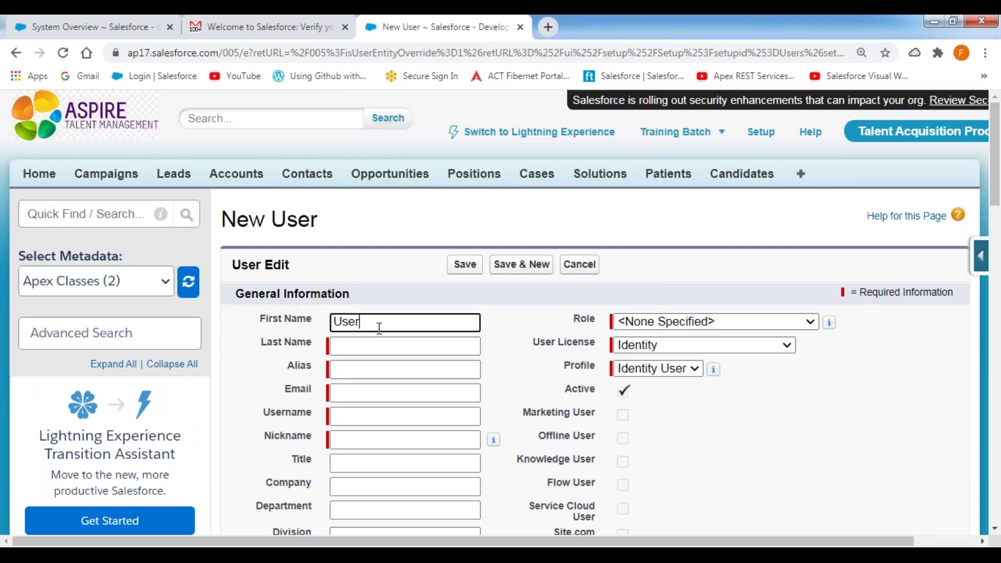
{"action": "key", "text": "Tab"}
{"action": "type", "text": "Customer"}
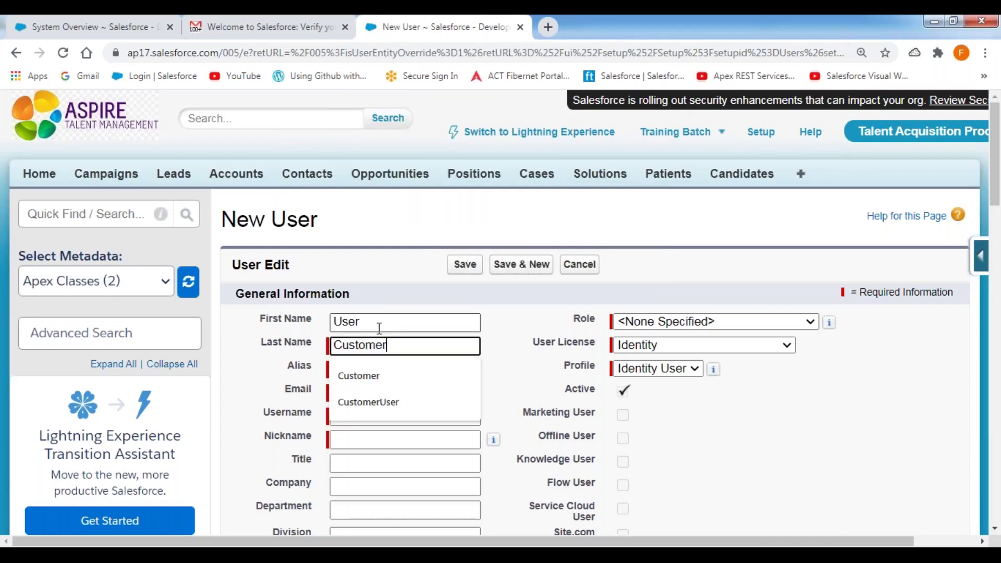
{"action": "key", "text": "Tab"}
{"action": "key", "text": "Tab"}
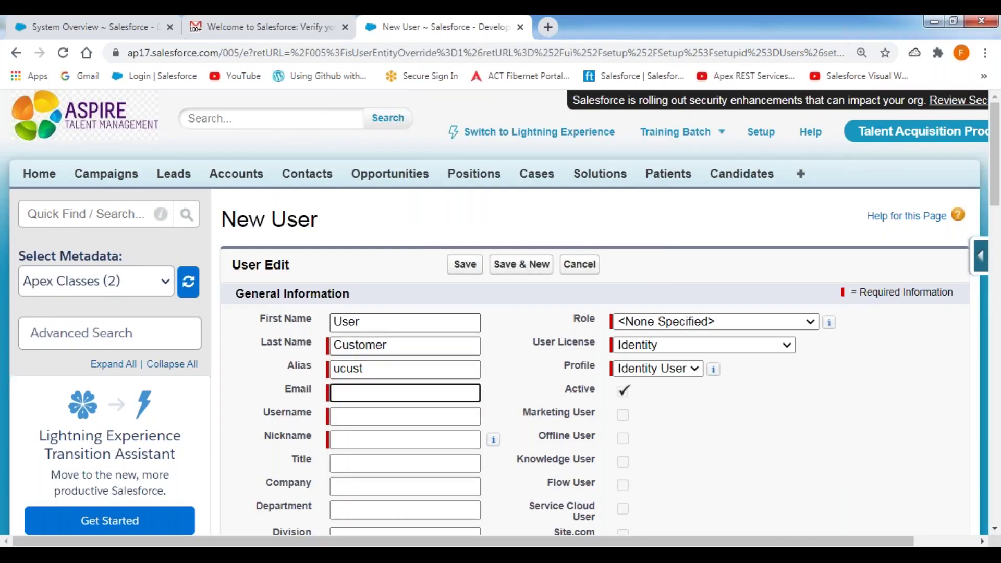
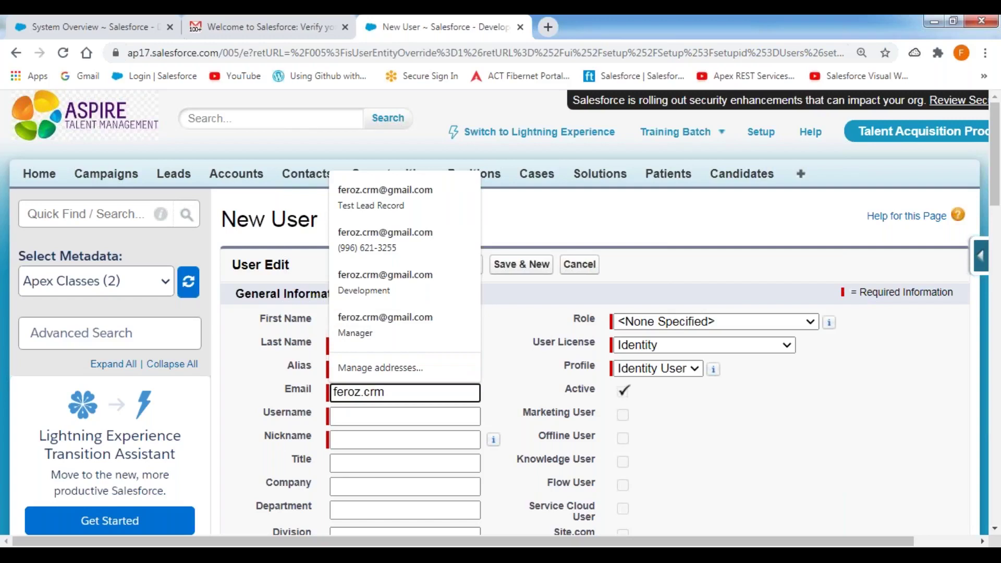
{"action": "key", "text": "Tab"}
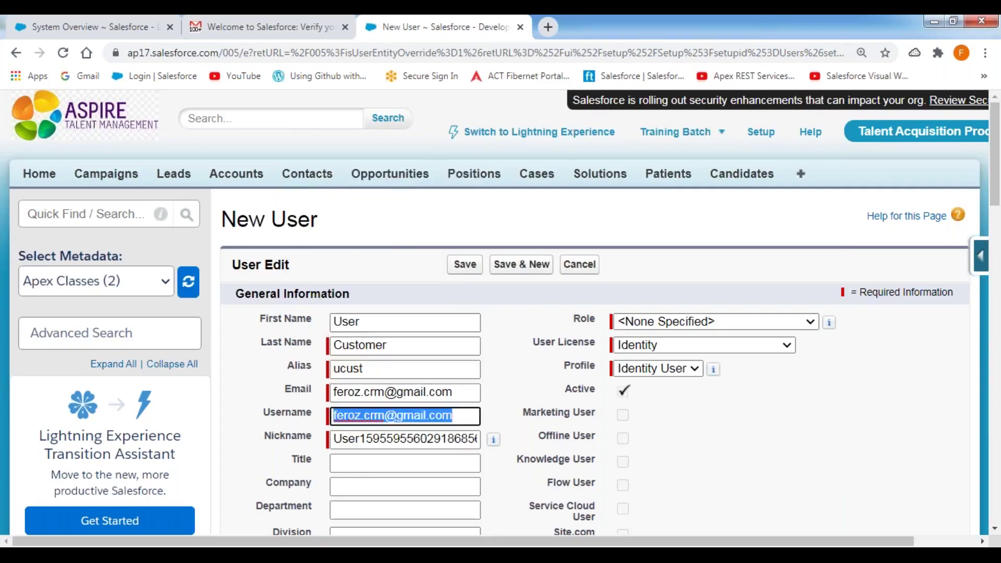
{"action": "key", "text": "Home"}
{"action": "key", "text": "shift+Right"}
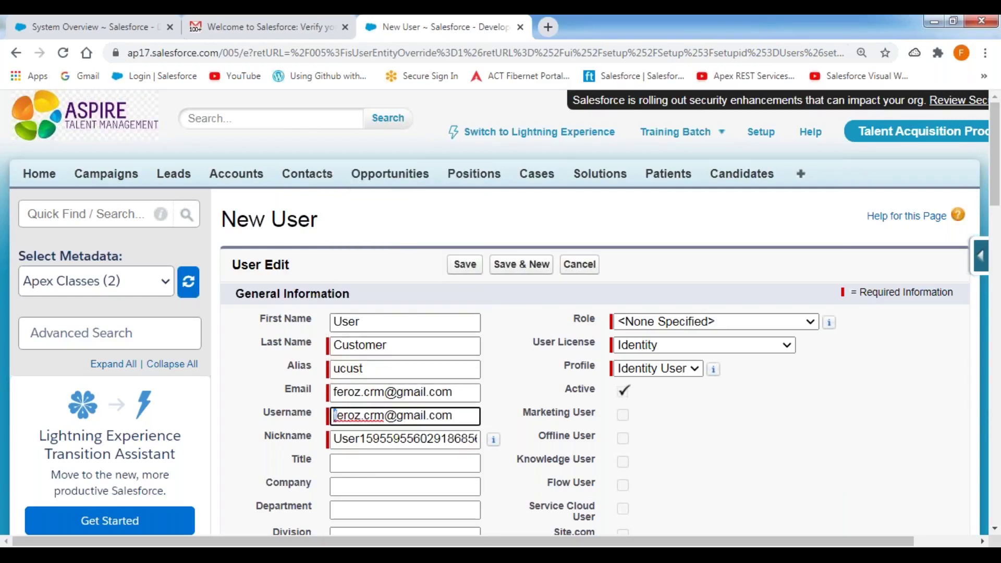
{"action": "key", "text": "shift+Right"}
{"action": "key", "text": "shift+Right"}
{"action": "key", "text": "shift+Right"}
{"action": "key", "text": "shift+Right"}
{"action": "key", "text": "shift+Right"}
{"action": "key", "text": "shift+Right"}
{"action": "key", "text": "shift+Right"}
{"action": "key", "text": "shift+Right"}
{"action": "key", "text": "shift+Right"}
{"action": "key", "text": "shift+Right"}
{"action": "key", "text": "shift+Right"}
{"action": "key", "text": "shift+Right"}
{"action": "key", "text": "shift+Right"}
{"action": "key", "text": "shift+Right"}
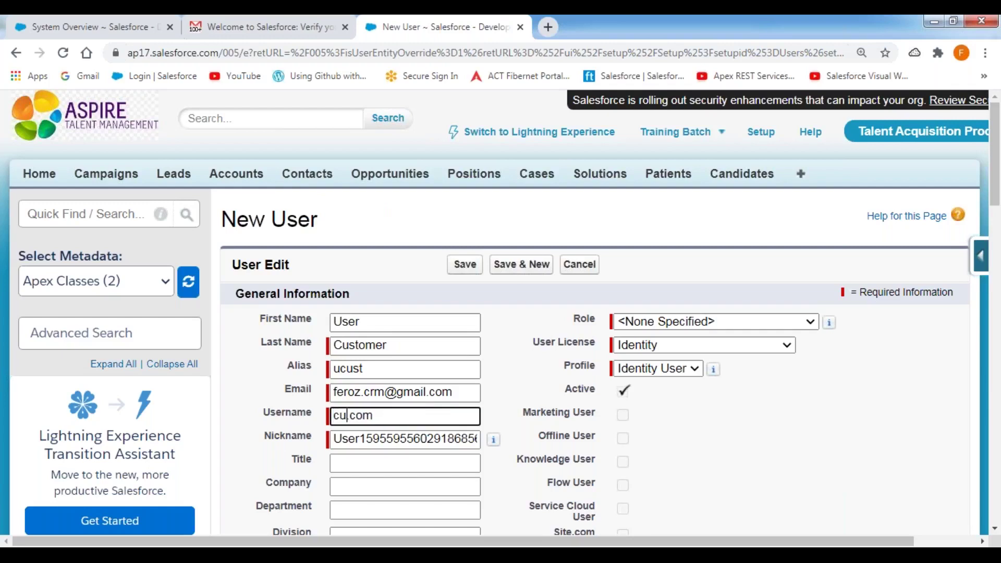
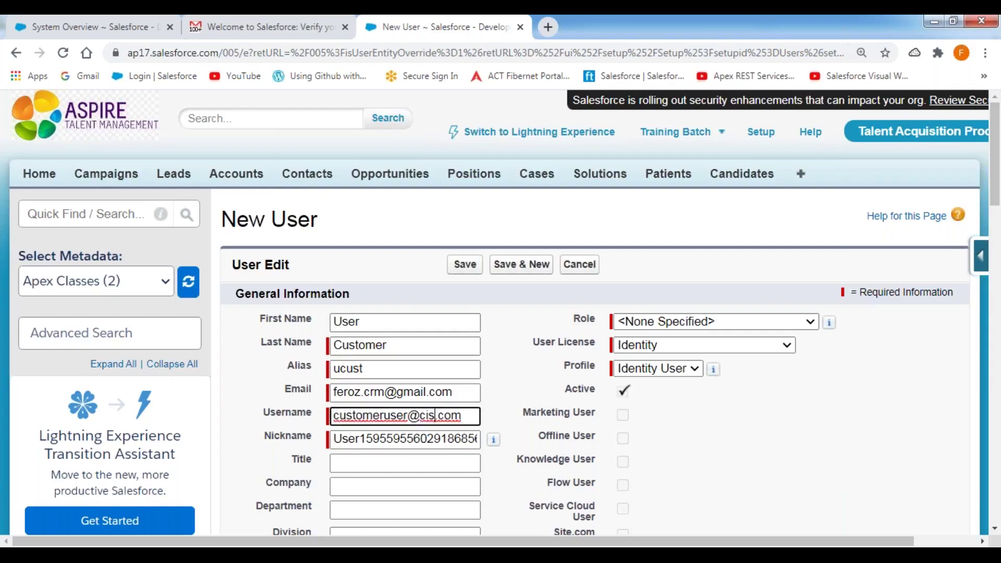
{"action": "key", "text": "Left"}
{"action": "key", "text": "Left"}
{"action": "key", "text": "Left"}
{"action": "key", "text": "Left"}
{"action": "key", "text": "shift+Home"}
{"action": "key", "text": "ctrl+c"}
{"action": "key", "text": "Tab"}
{"action": "key", "text": "ctrl+v"}
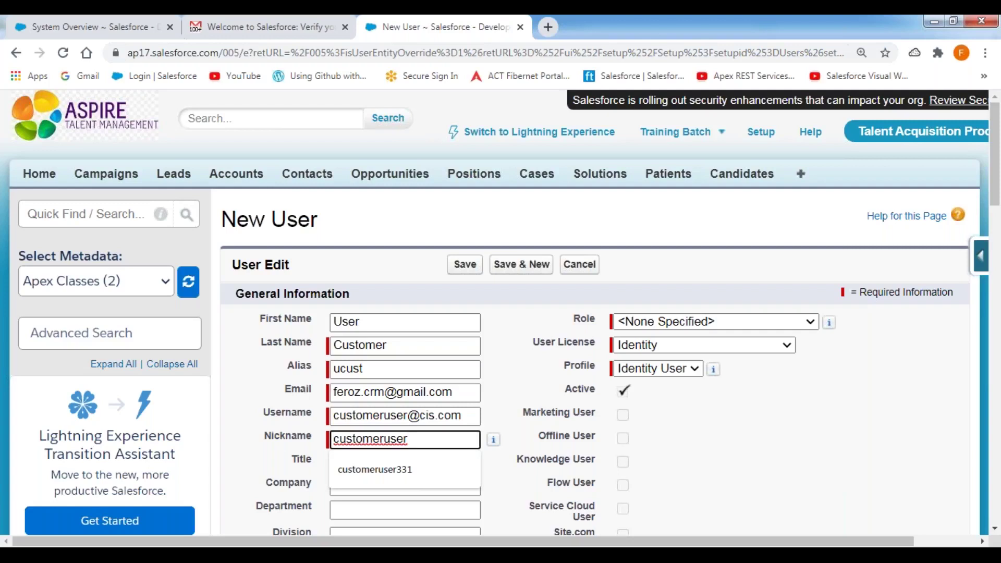
{"action": "left_click", "coordinate": [294, 416]}
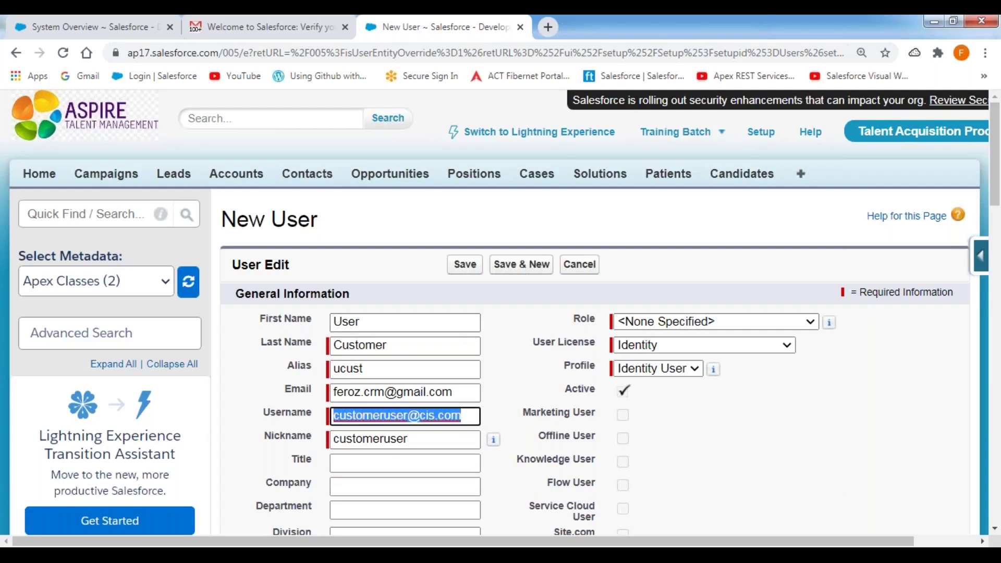
Set Title to Customer, Company to MNC, and both Department and Division to Sales
{"action": "left_click", "coordinate": [356, 461]}
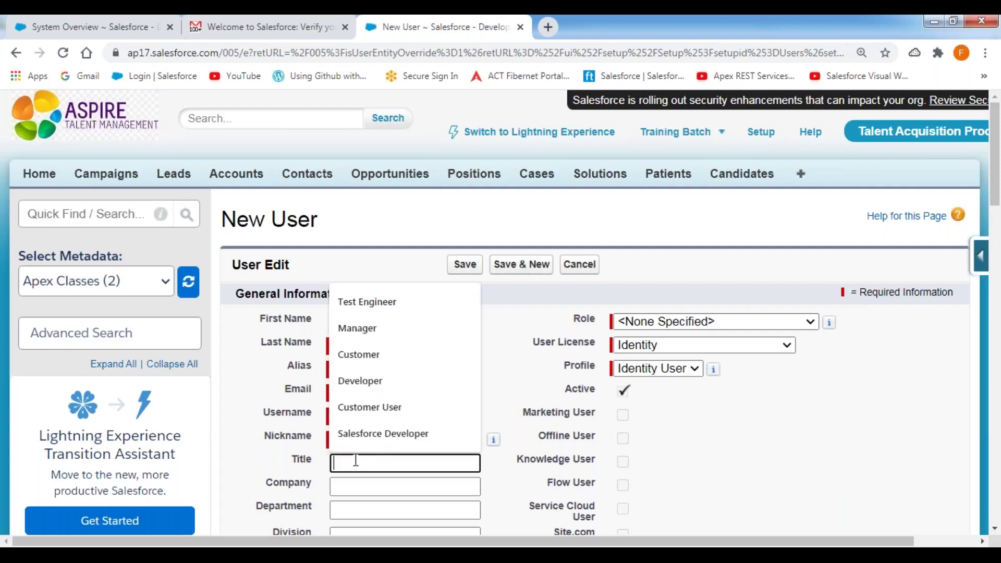
{"action": "type", "text": "Customer"}
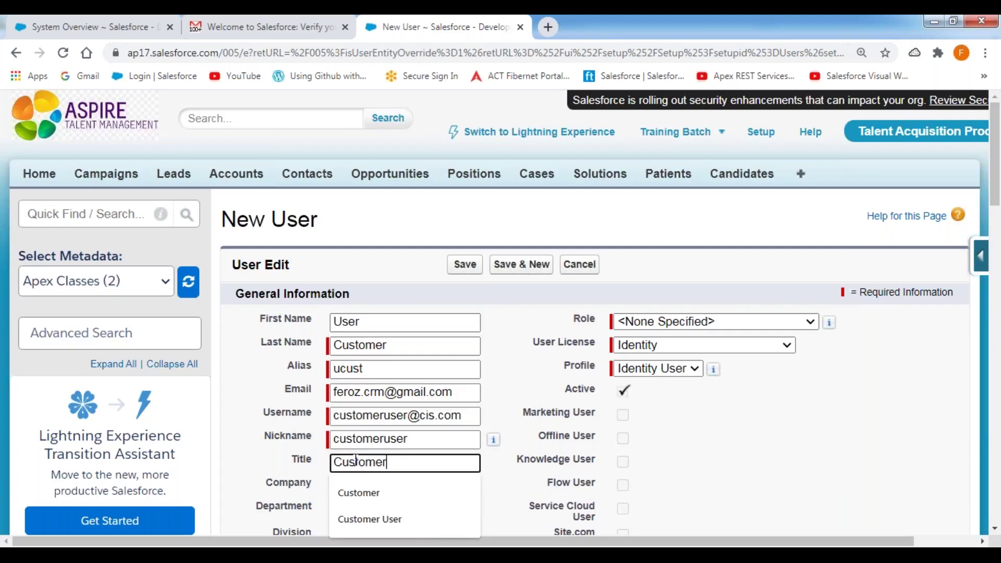
{"action": "key", "text": "Tab"}
{"action": "type", "text": "MN"}
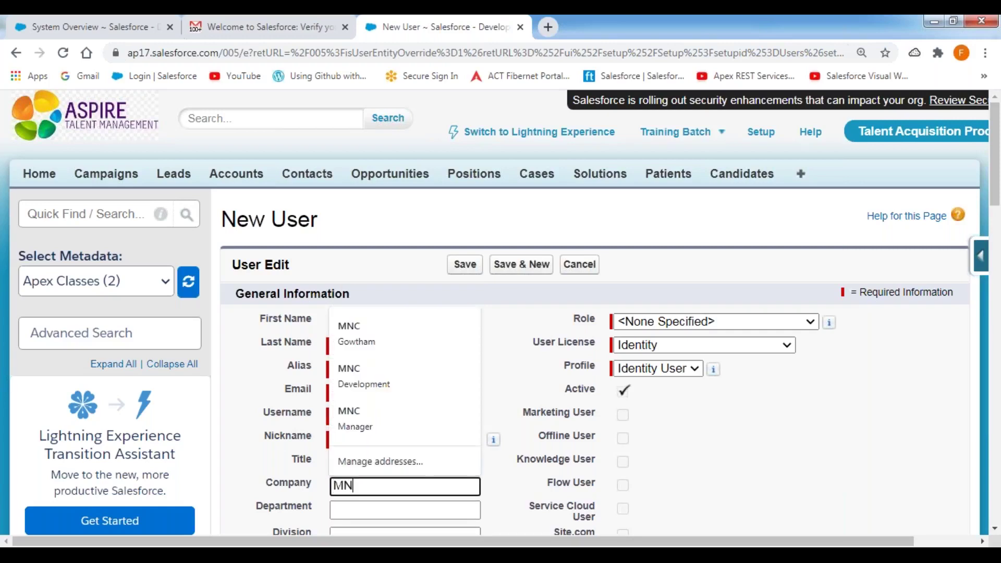
{"action": "type", "text": "C"}
{"action": "key", "text": "Tab"}
{"action": "type", "text": "Sales"}
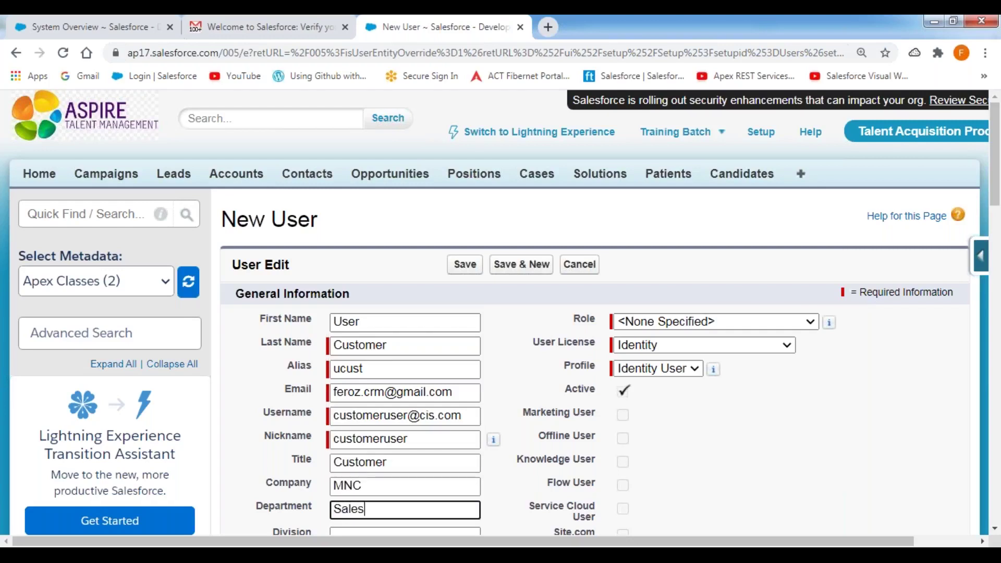
{"action": "key", "text": "Tab"}
{"action": "type", "text": "Sales"}
{"action": "left_click", "coordinate": [721, 407]}
{"action": "scroll", "coordinate": [700, 321], "scroll_direction": "down", "scroll_amount": 4}
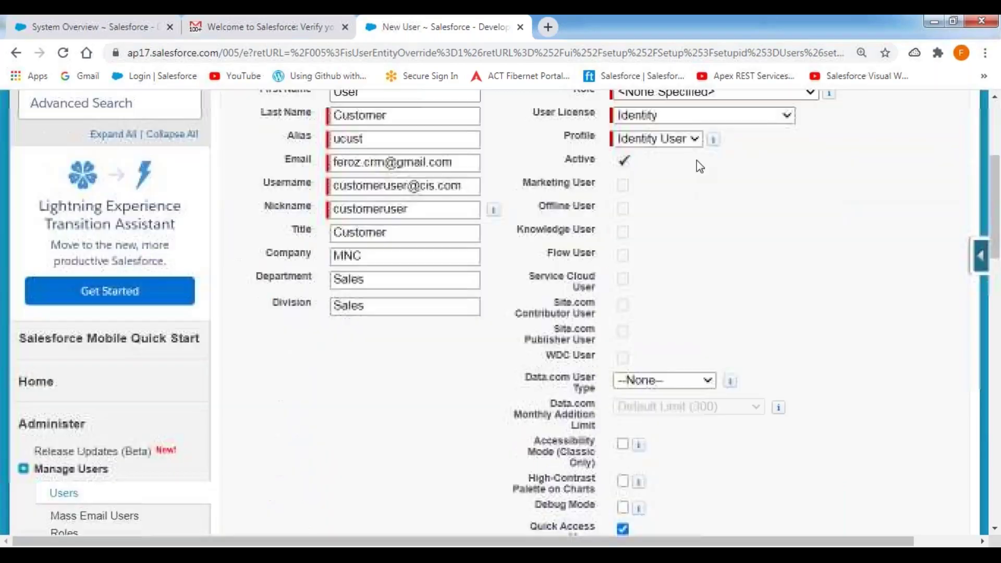
Assign the Salesforce Platform user licence and CIS Platform Profile to the new user, then save
{"action": "scroll", "coordinate": [697, 161], "scroll_direction": "up", "scroll_amount": 2}
{"action": "left_click", "coordinate": [699, 188]}
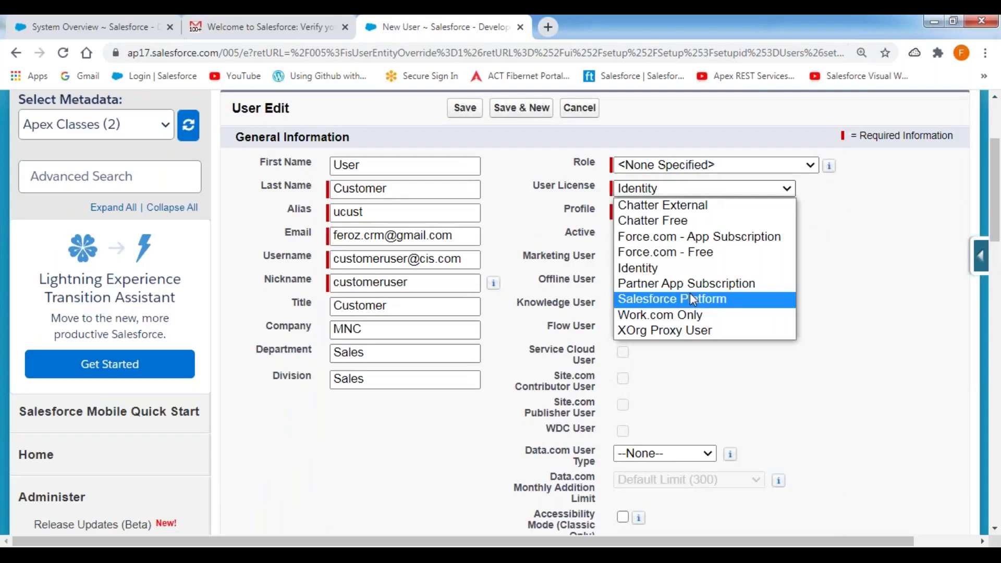
{"action": "left_click", "coordinate": [671, 304]}
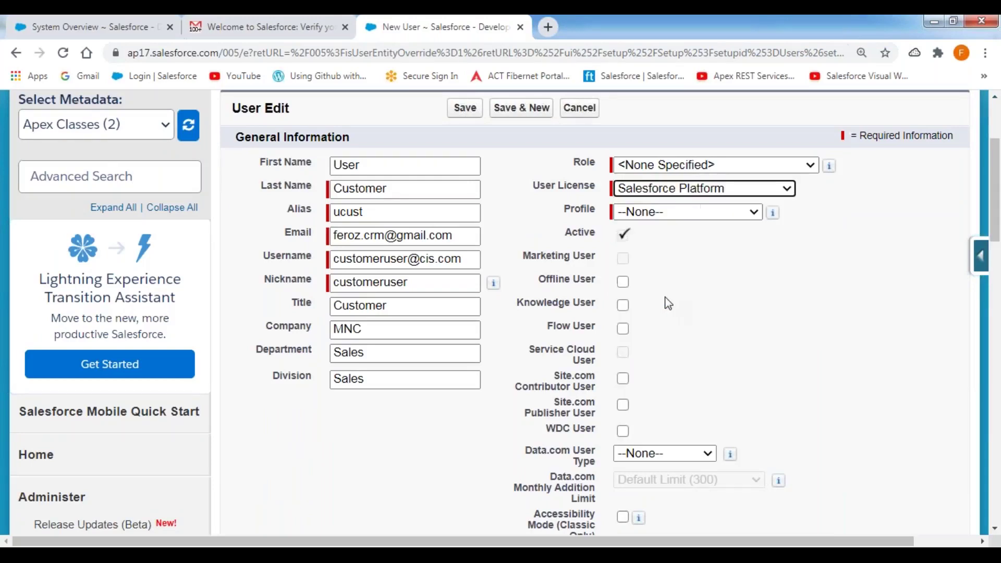
{"action": "left_click", "coordinate": [737, 214]}
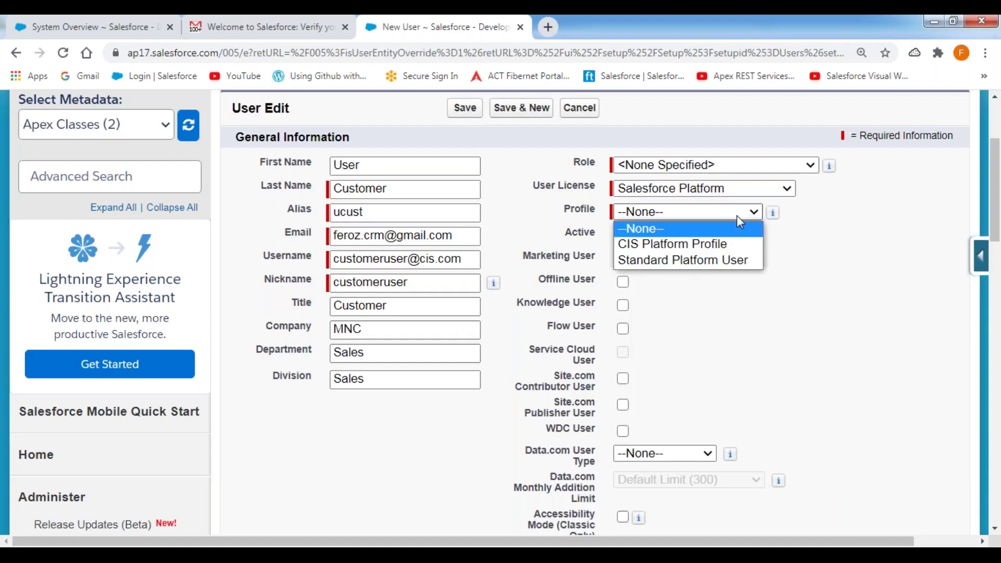
{"action": "left_click", "coordinate": [707, 249]}
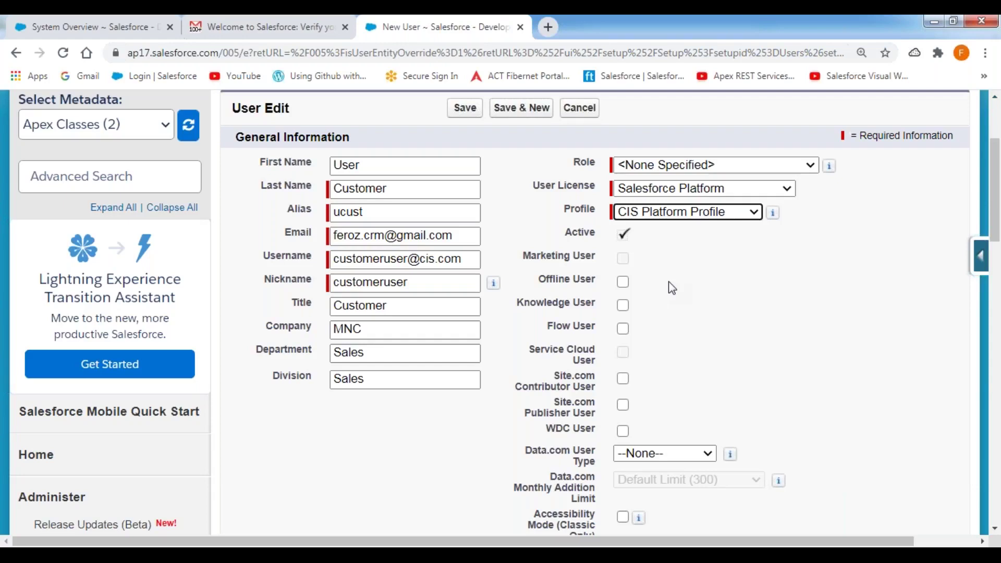
{"action": "left_click", "coordinate": [475, 108]}
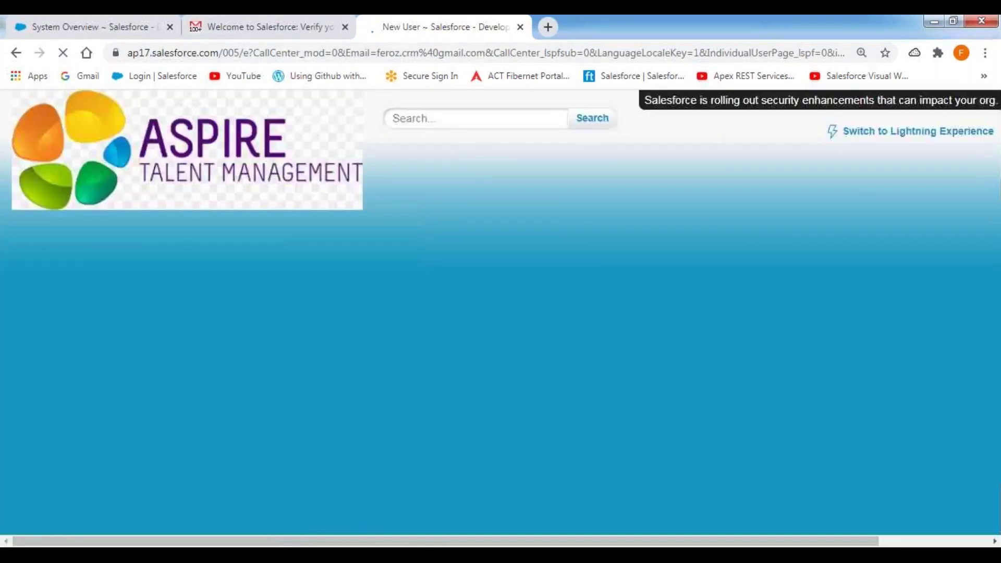
{"action": "left_click", "coordinate": [401, 555]}
Complete line 237's Customer User entry with the customer user's username and a closing parenthesis
{"action": "left_click", "coordinate": [394, 368]}
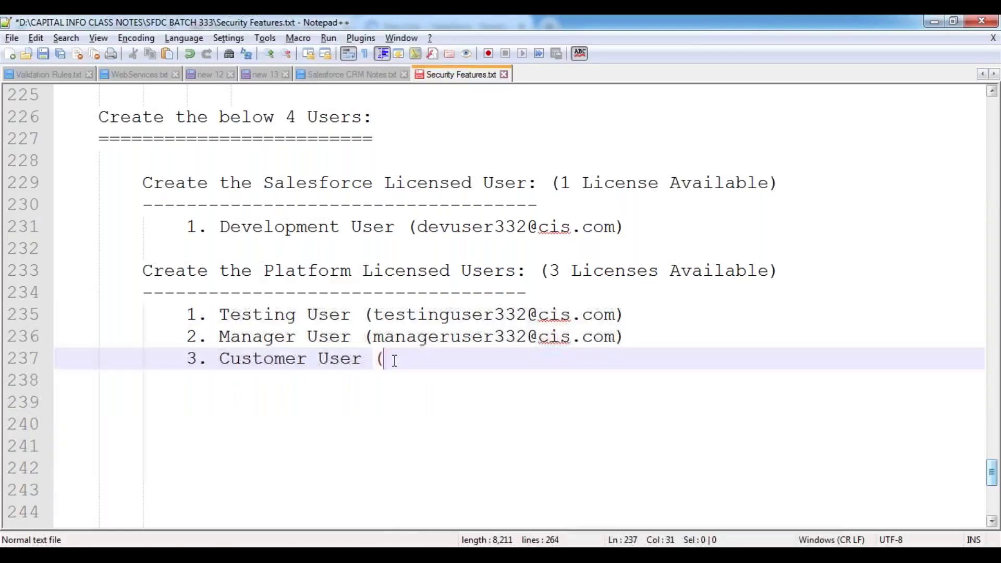
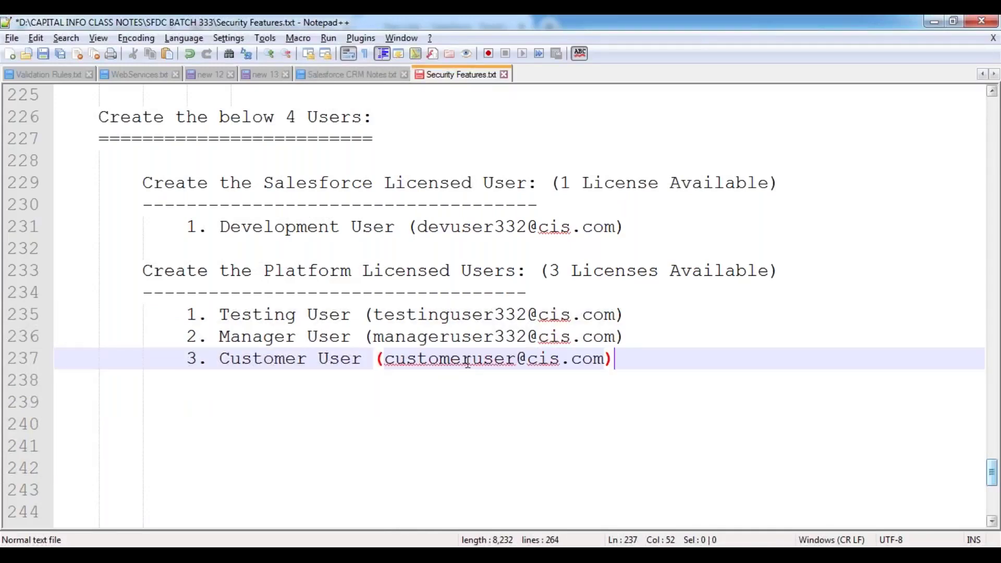
{"action": "left_click", "coordinate": [409, 406]}
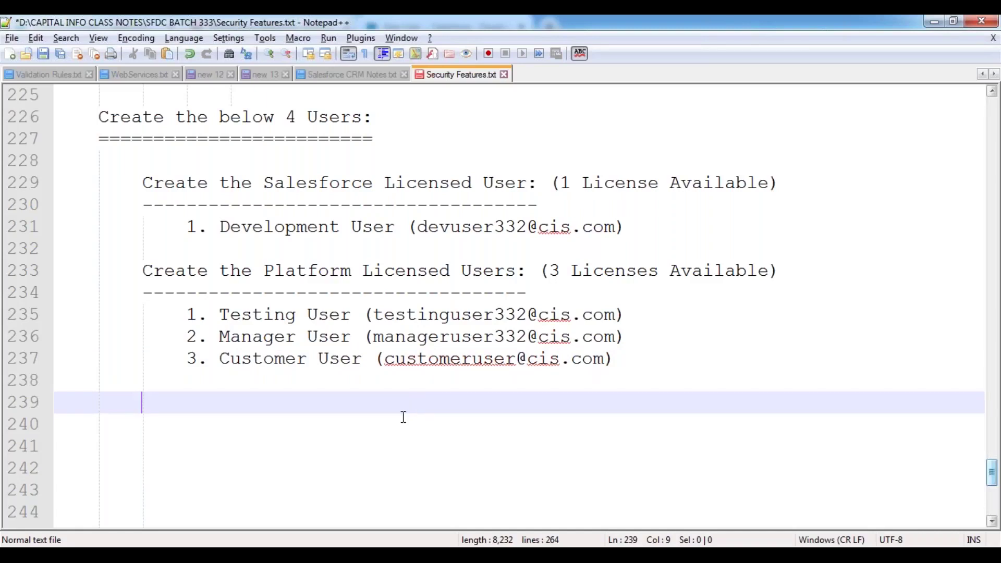
Make the duplicate username unique by inserting 332 before the @, then save the user again
{"action": "key", "text": "alt+Tab"}
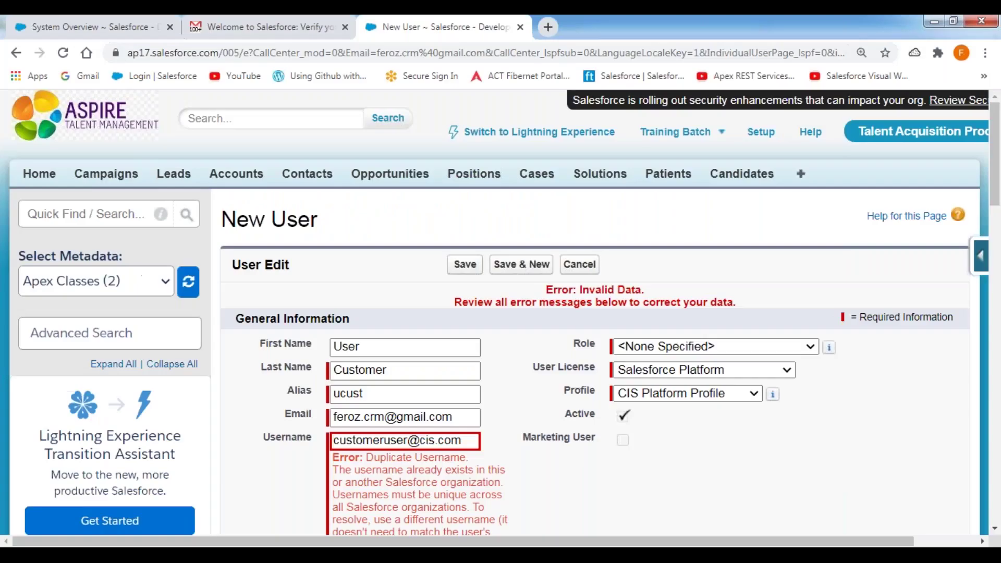
{"action": "scroll", "coordinate": [581, 379], "scroll_direction": "down", "scroll_amount": 3}
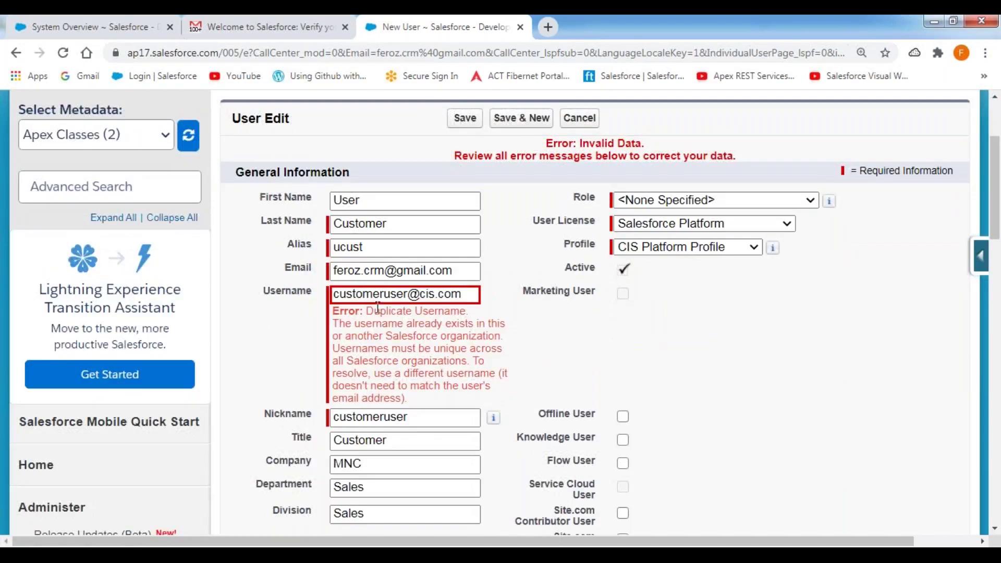
{"action": "left_click", "coordinate": [408, 295]}
{"action": "type", "text": "332"}
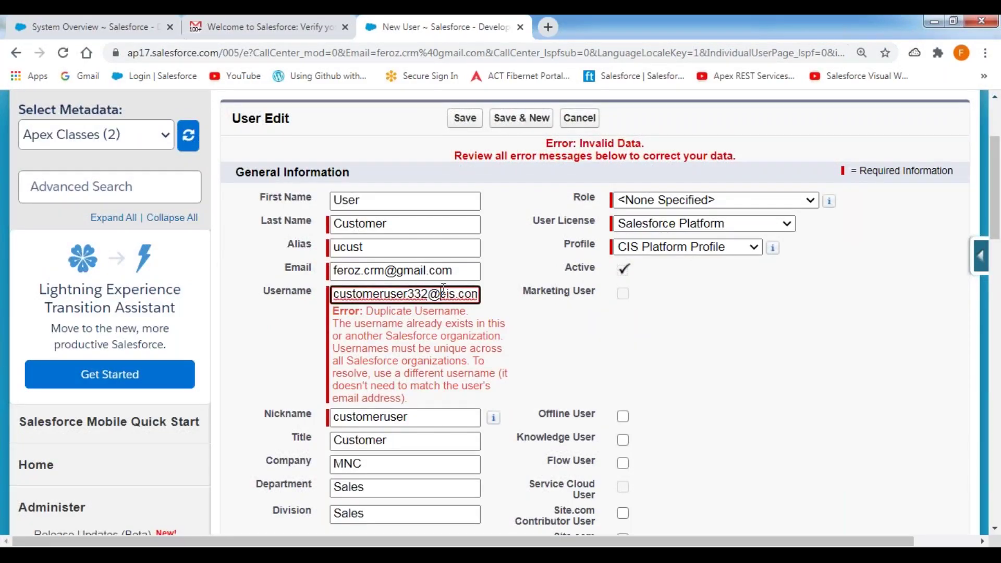
{"action": "triple_click", "coordinate": [444, 290]}
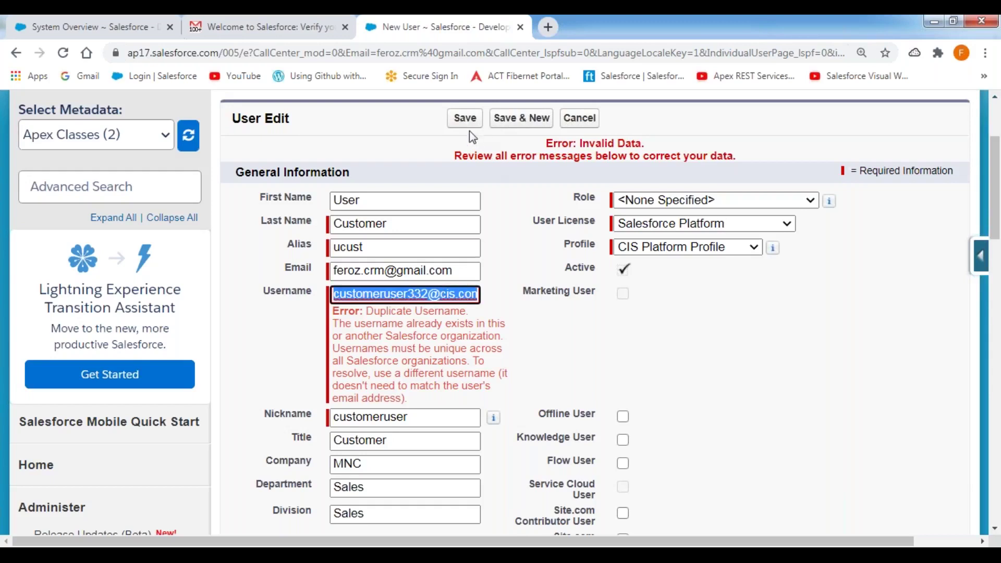
{"action": "left_click", "coordinate": [465, 118]}
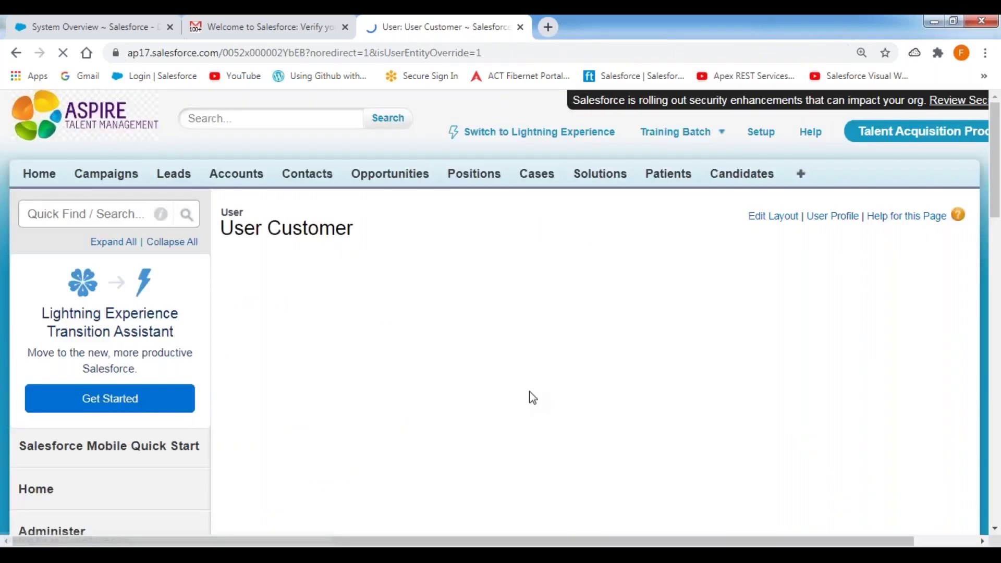
Insert 332 before the @ in the Customer User's username on line 237 of the notes
{"action": "key", "text": "alt+Tab"}
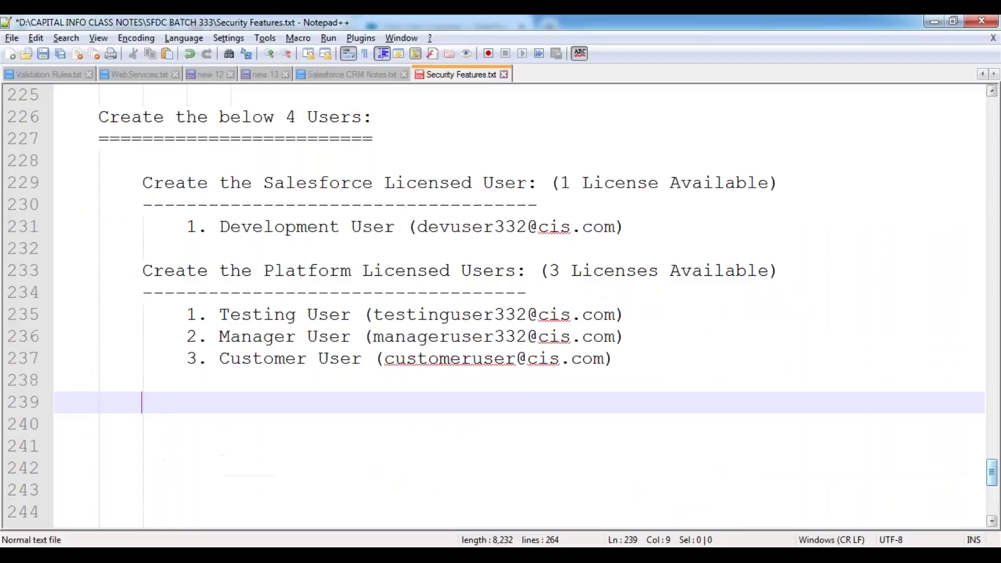
{"action": "left_click", "coordinate": [516, 357]}
{"action": "type", "text": "332"}
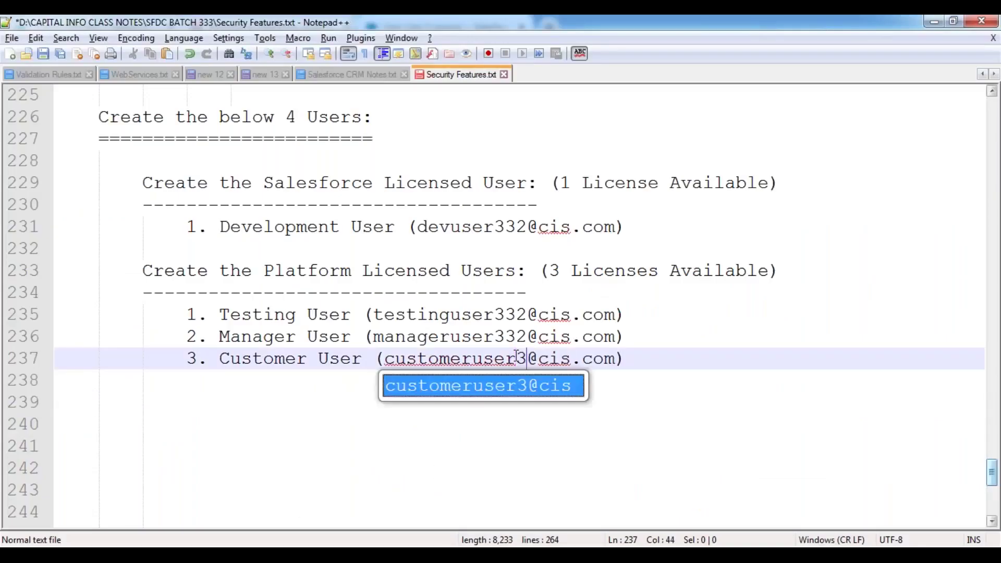
{"action": "key", "text": "Escape"}
{"action": "left_click", "coordinate": [331, 402]}
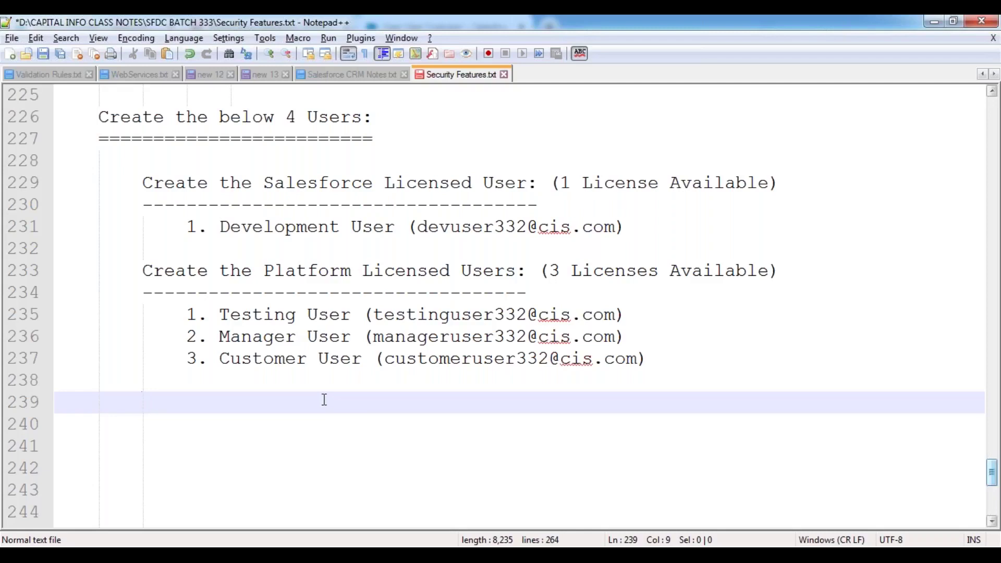
{"action": "key", "text": "alt+Tab"}
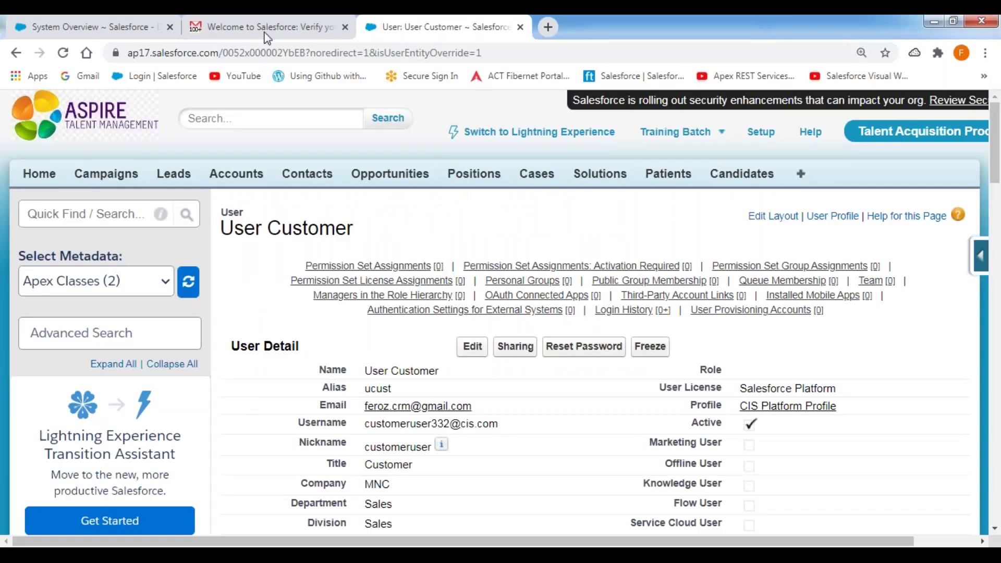
Open the newest 'Welcome to Salesforce: Verify your account' email and follow its Verify Account link
{"action": "left_click", "coordinate": [270, 37]}
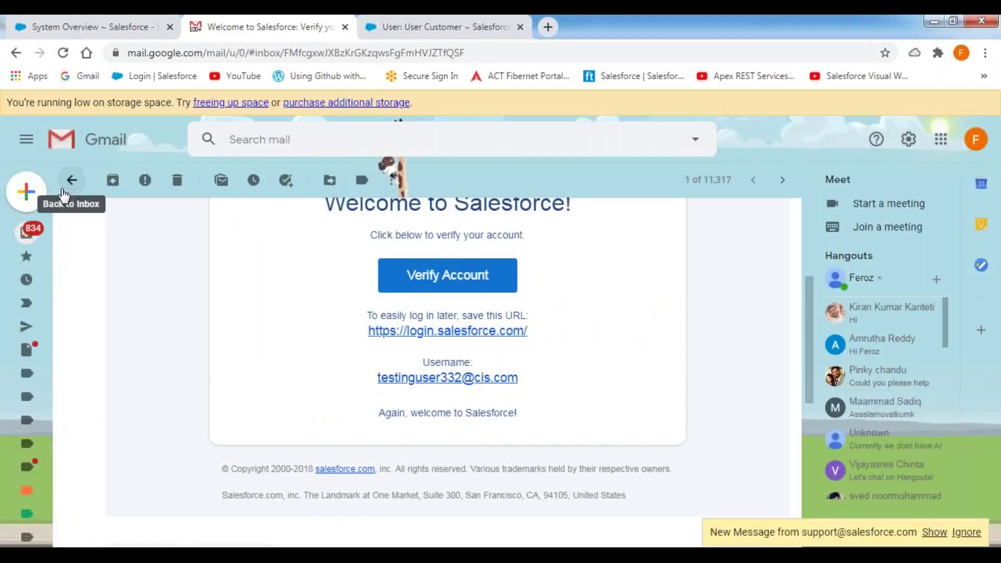
{"action": "left_click", "coordinate": [71, 179]}
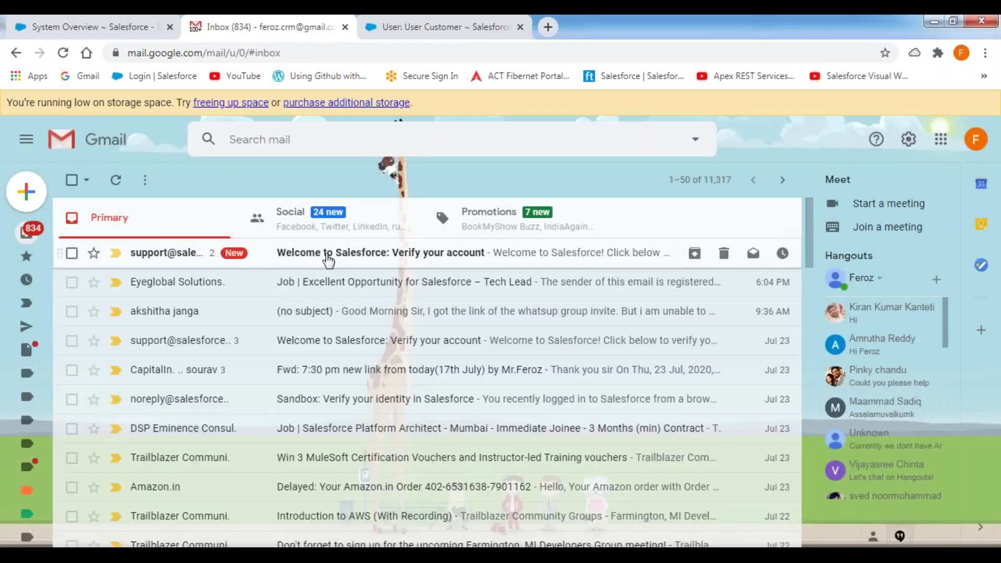
{"action": "left_click", "coordinate": [328, 258]}
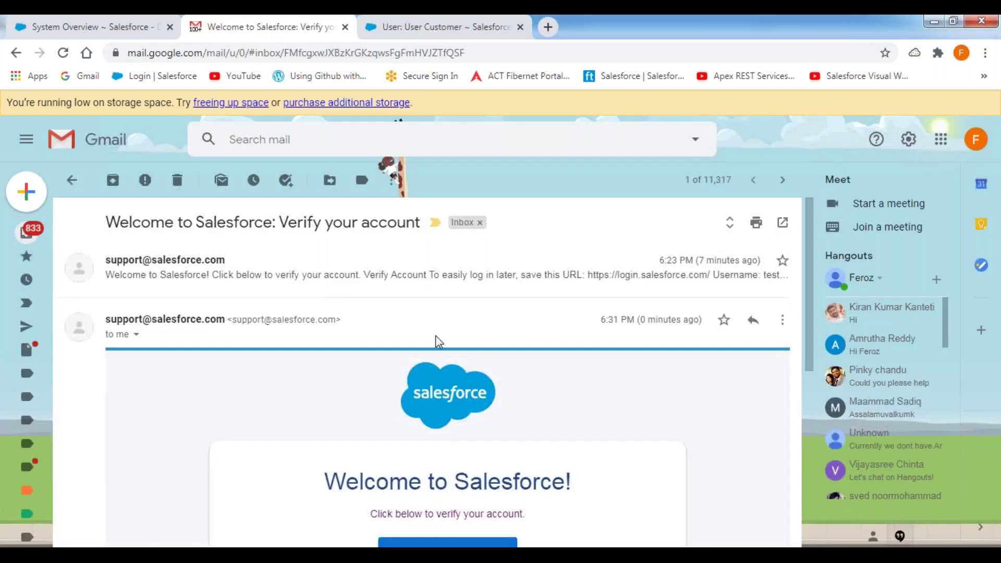
{"action": "scroll", "coordinate": [432, 354], "scroll_direction": "down", "scroll_amount": 4}
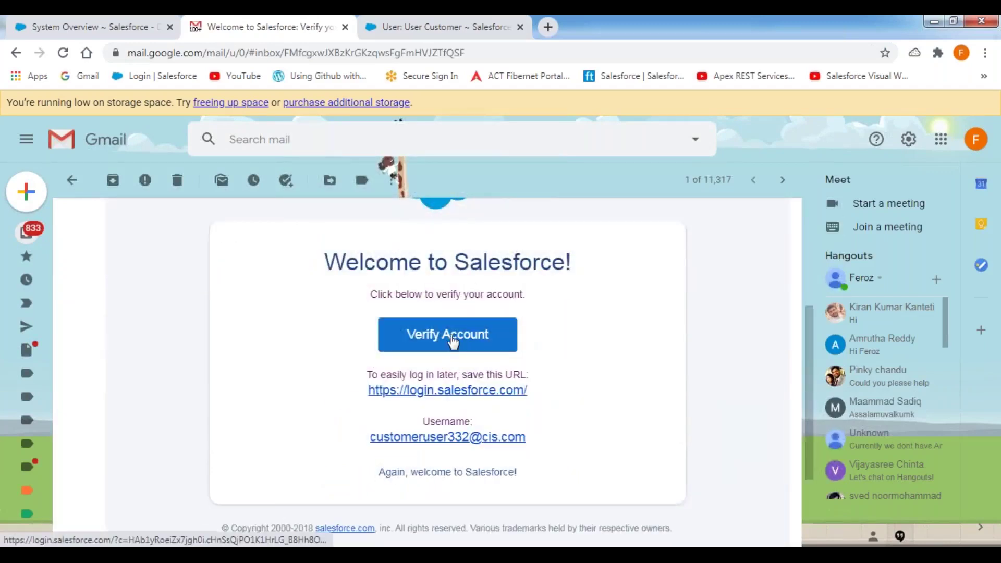
{"action": "left_click", "coordinate": [449, 339]}
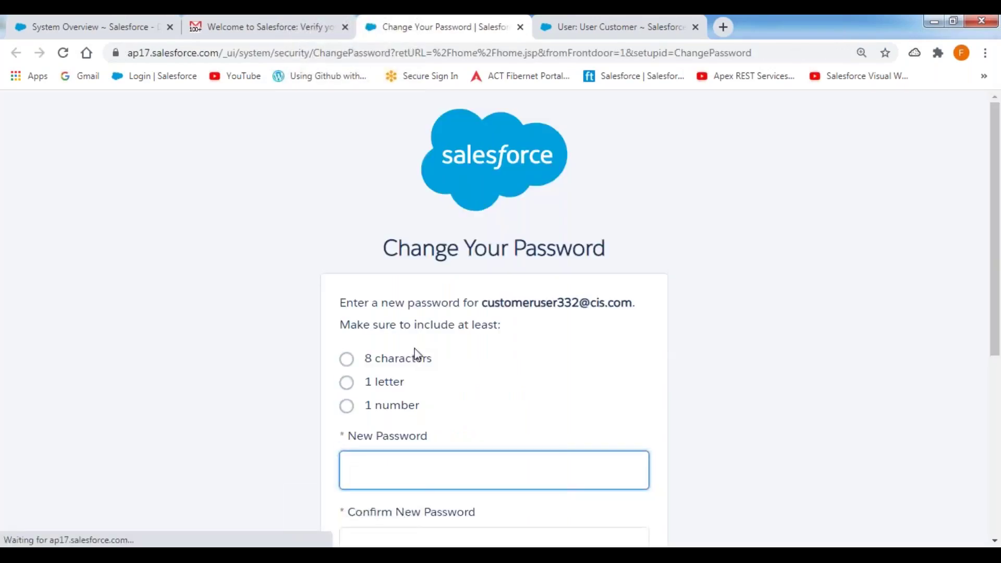
{"action": "scroll", "coordinate": [422, 373], "scroll_direction": "down", "scroll_amount": 3}
{"action": "left_click", "coordinate": [405, 331]}
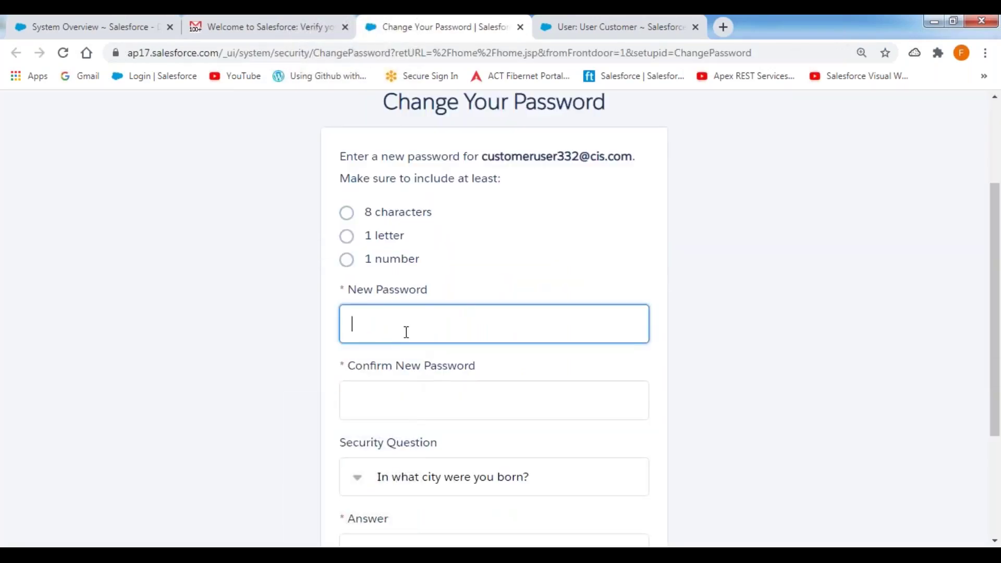
{"action": "type", "text": "••••••••••"}
{"action": "key", "text": "Tab"}
{"action": "type", "text": "•"}
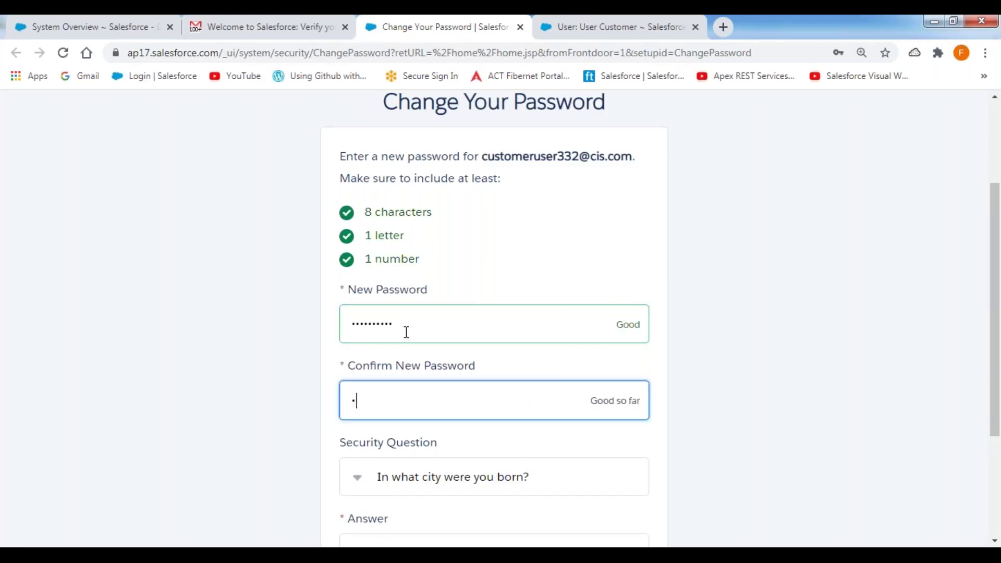
{"action": "type", "text": "•••••••••"}
{"action": "key", "text": "Tab"}
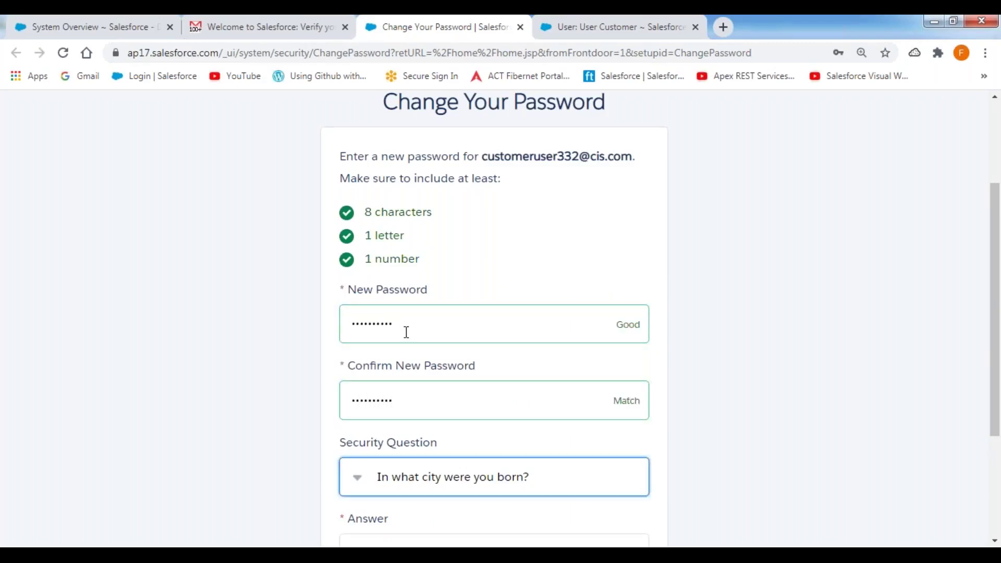
{"action": "key", "text": "Down"}
{"action": "key", "text": "Down"}
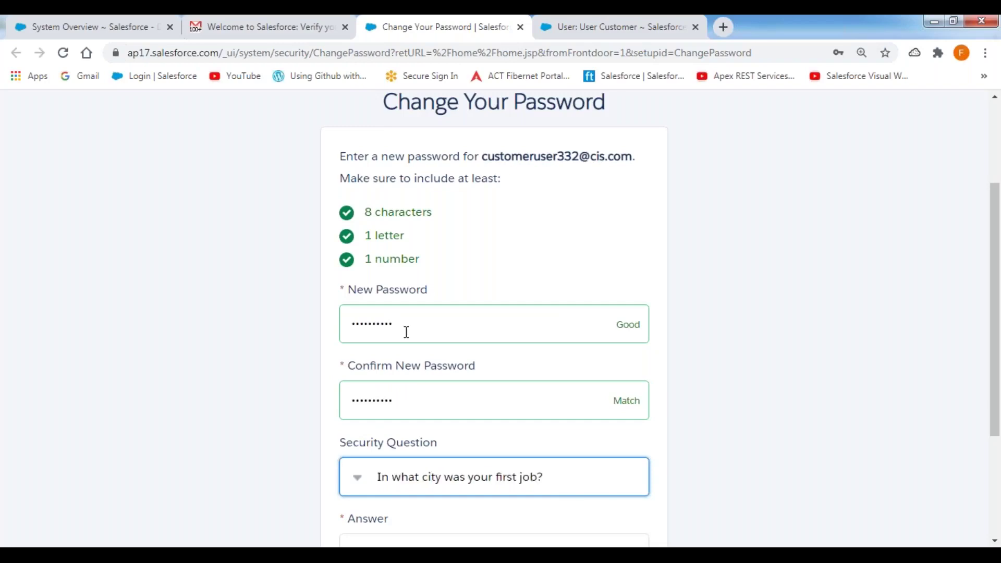
{"action": "key", "text": "Tab"}
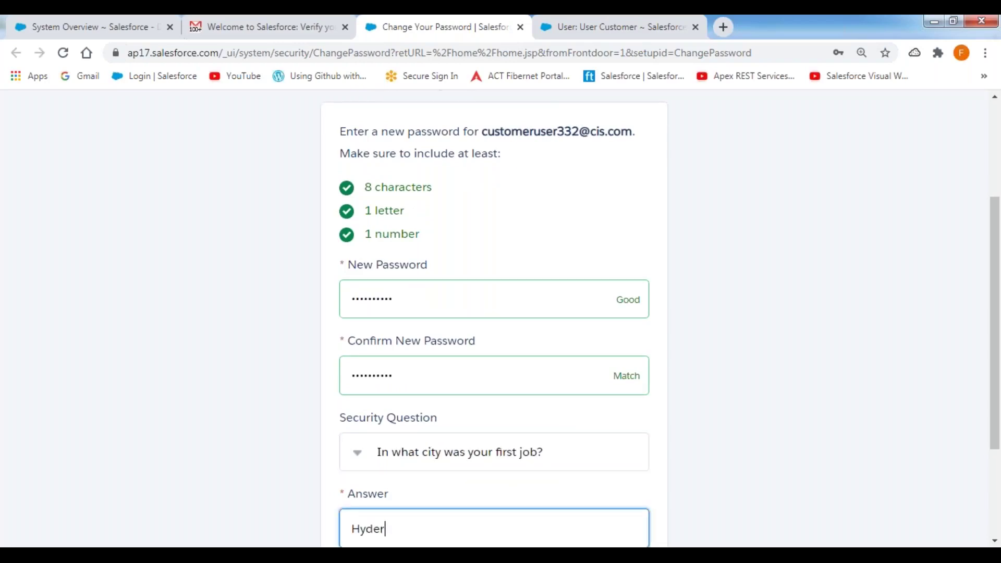
{"action": "scroll", "coordinate": [525, 328], "scroll_direction": "down", "scroll_amount": 3}
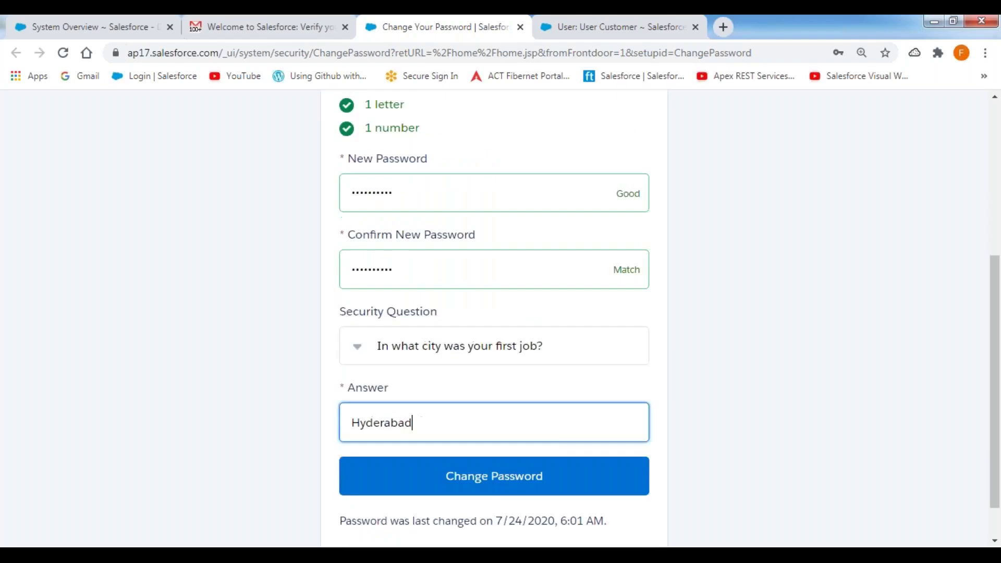
{"action": "left_click", "coordinate": [497, 435]}
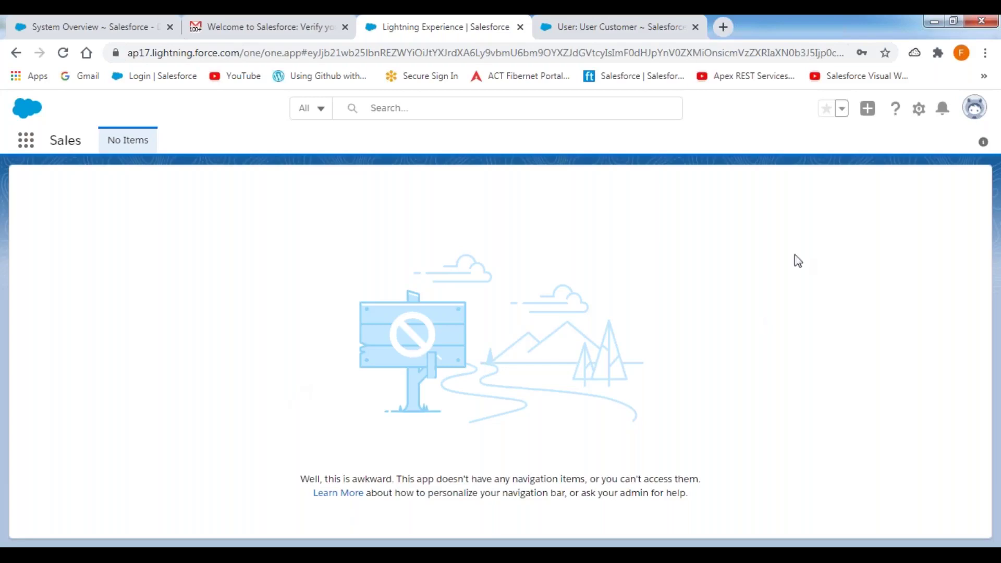
Use the profile avatar menu to switch the User Customer to Salesforce Classic
{"action": "left_click", "coordinate": [974, 110]}
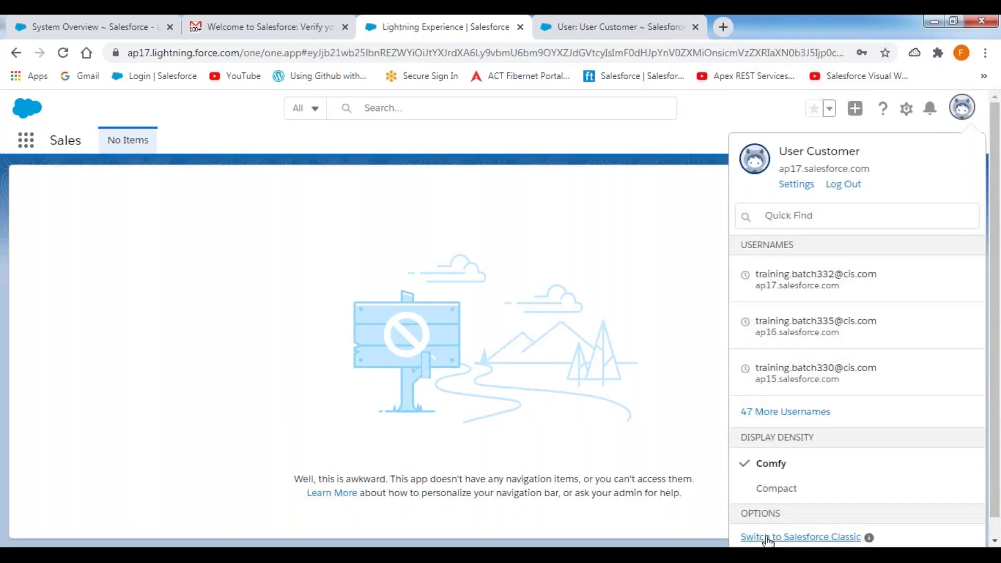
{"action": "left_click", "coordinate": [766, 537]}
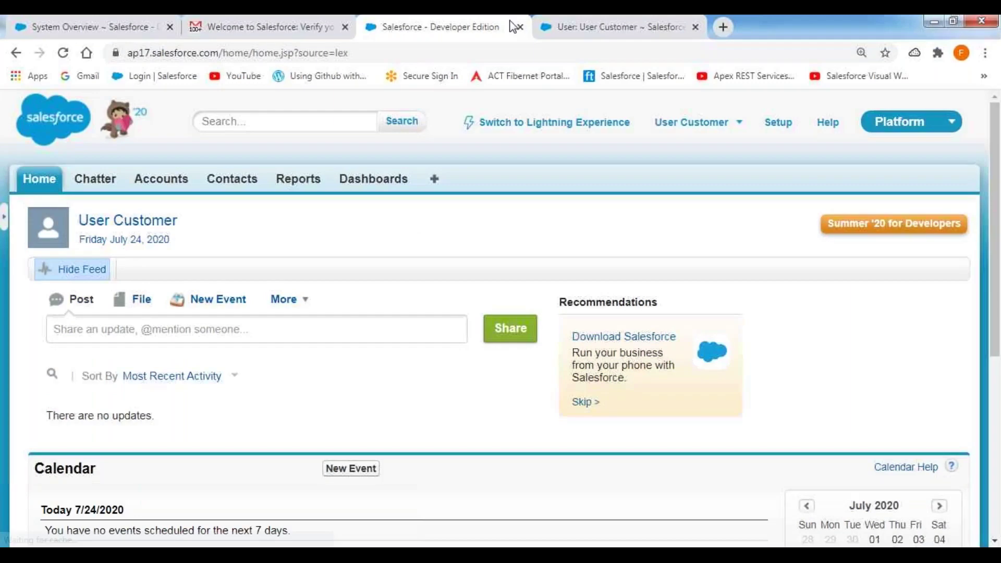
Log the User Customer out from its account menu in Salesforce Classic
{"action": "mouse_move", "coordinate": [647, 112]}
{"action": "left_mouse_down"}
{"action": "mouse_move", "coordinate": [648, 146]}
{"action": "mouse_move", "coordinate": [737, 145]}
{"action": "mouse_move", "coordinate": [746, 112]}
{"action": "mouse_move", "coordinate": [643, 112]}
{"action": "left_mouse_up"}
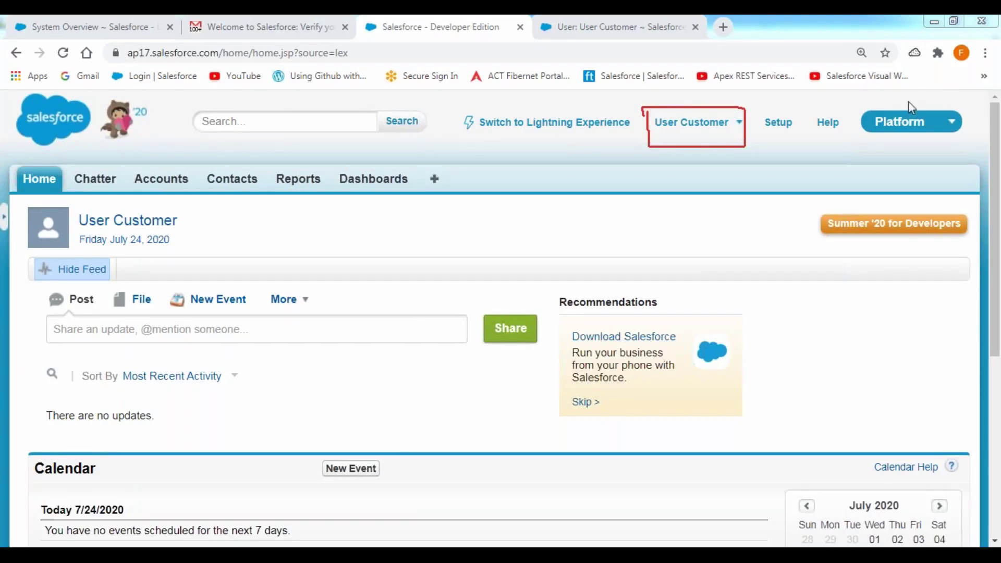
{"action": "left_click", "coordinate": [923, 128]}
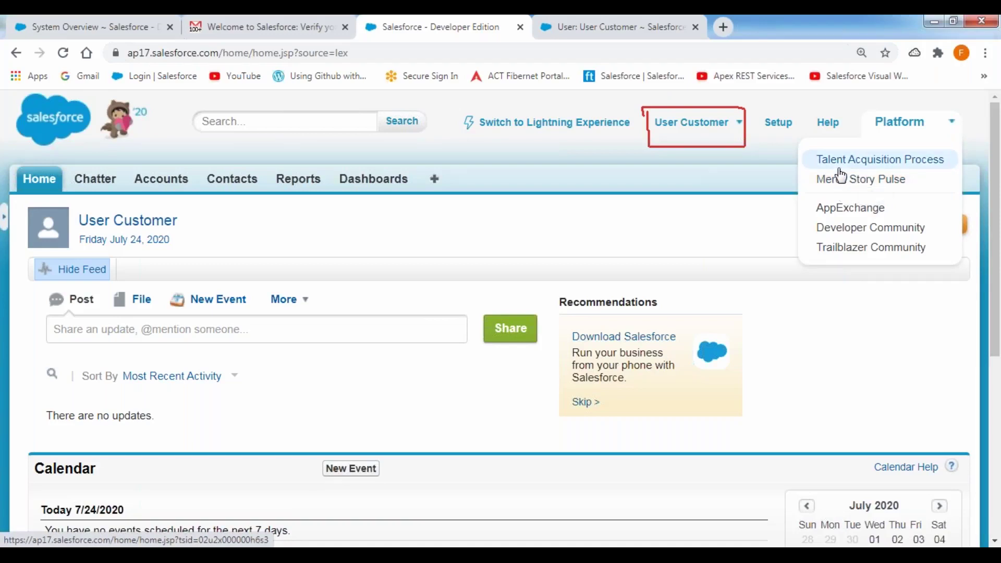
{"action": "left_click", "coordinate": [743, 134]}
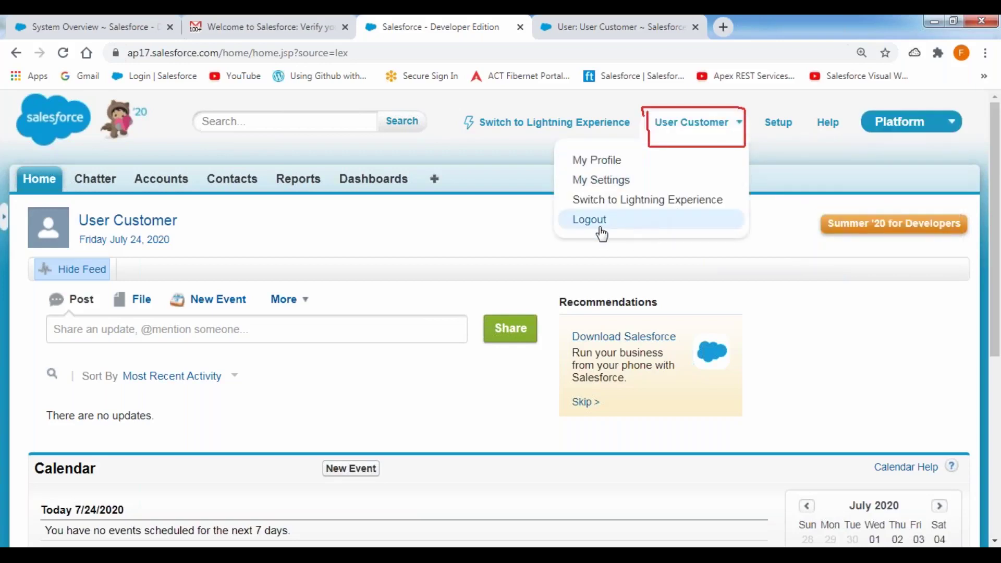
{"action": "left_click", "coordinate": [585, 219]}
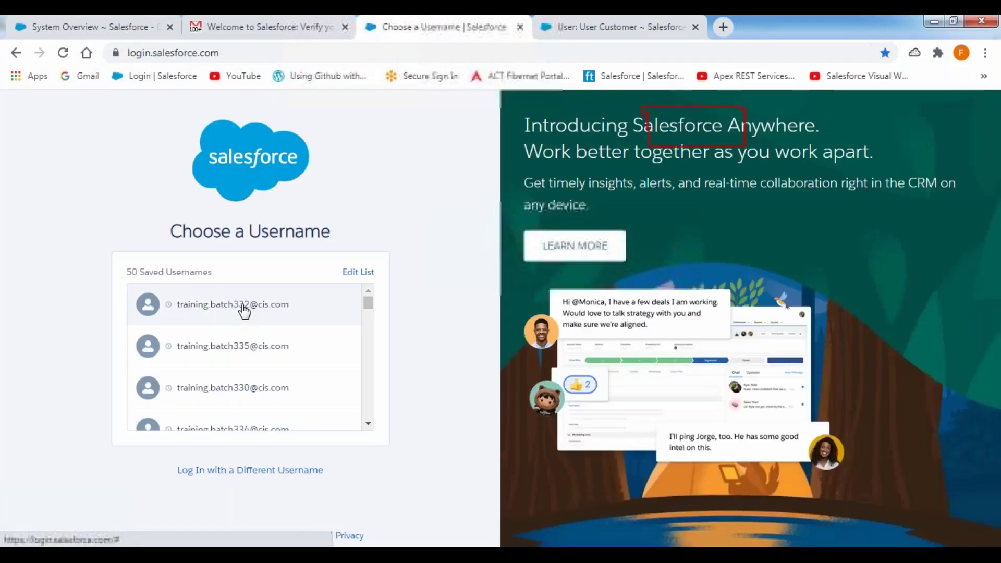
Log back in with the first saved training username, defer the phone number prompt, and return to Gmail
{"action": "left_click", "coordinate": [245, 307]}
{"action": "type", "text": "•"}
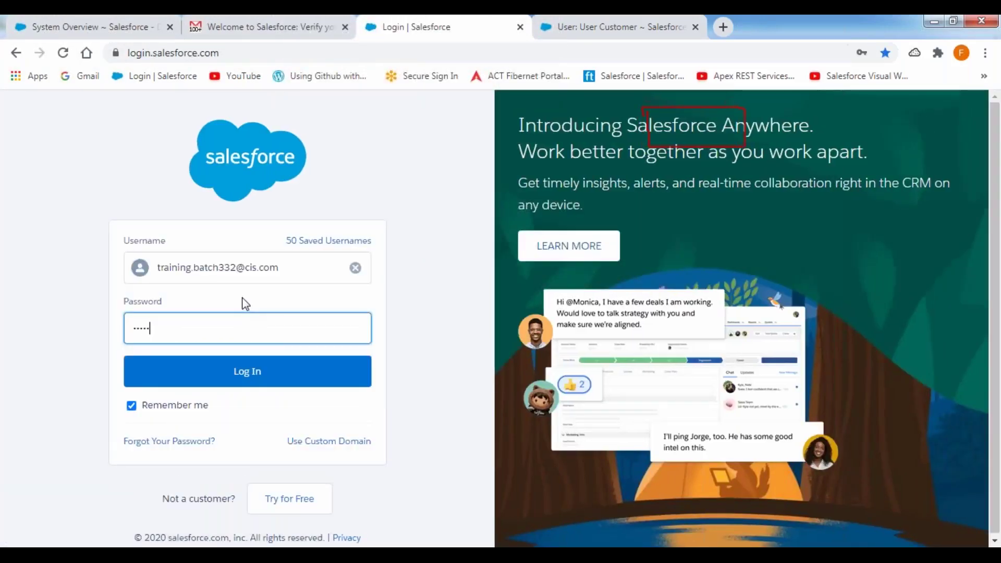
{"action": "key", "text": "Return"}
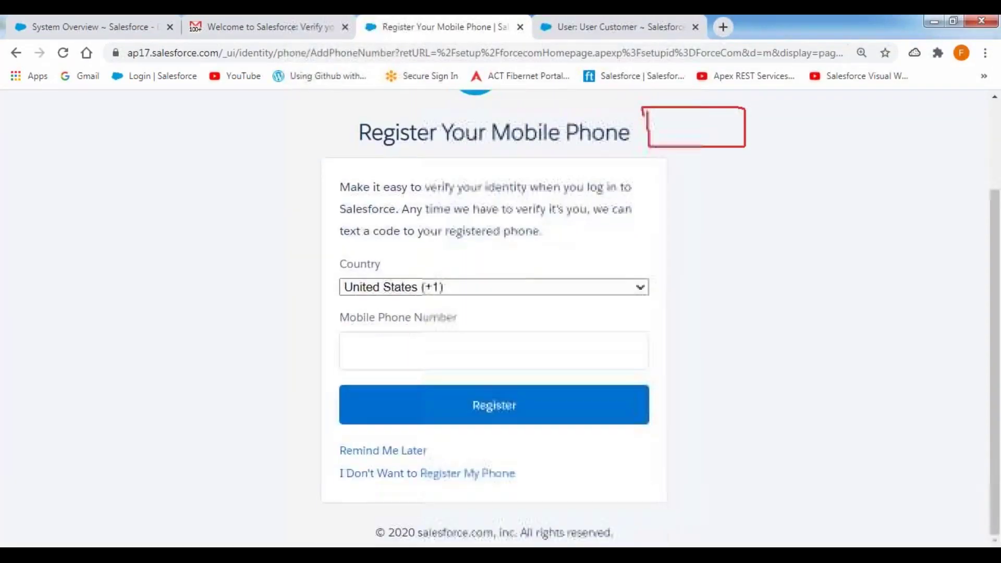
{"action": "left_click", "coordinate": [378, 451]}
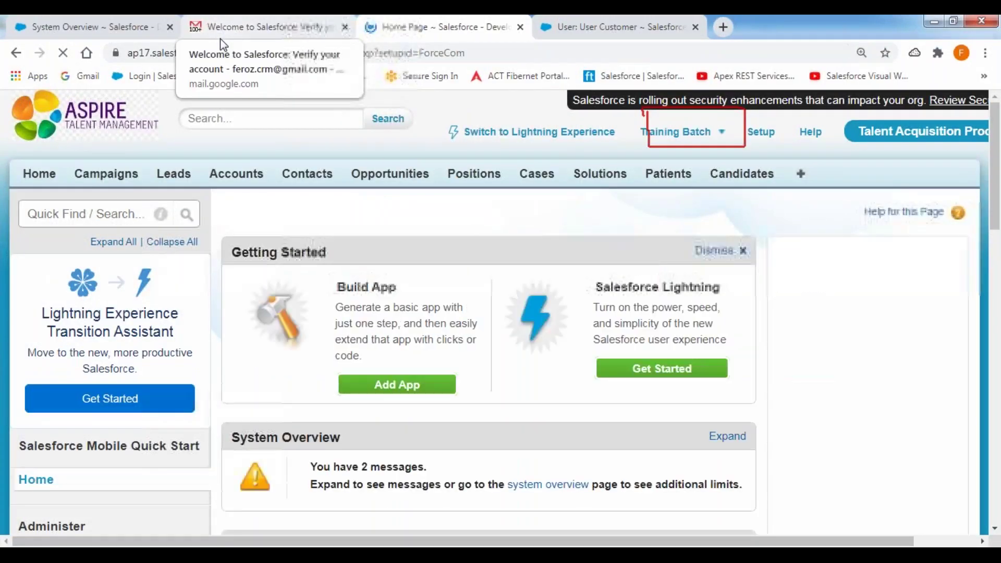
{"action": "left_click", "coordinate": [220, 38]}
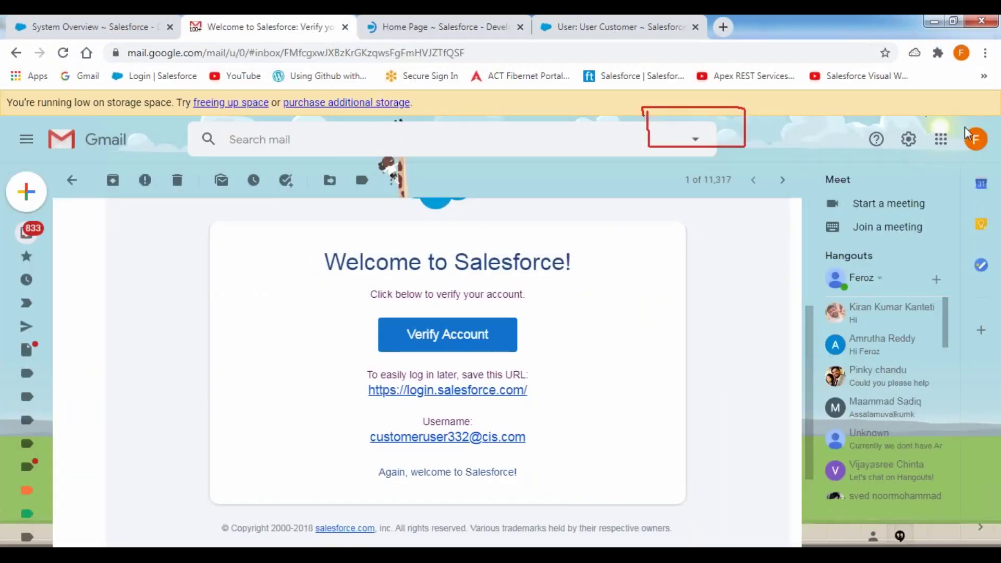
Sign out of the Google account and close the Gmail tab
{"action": "left_click", "coordinate": [974, 139]}
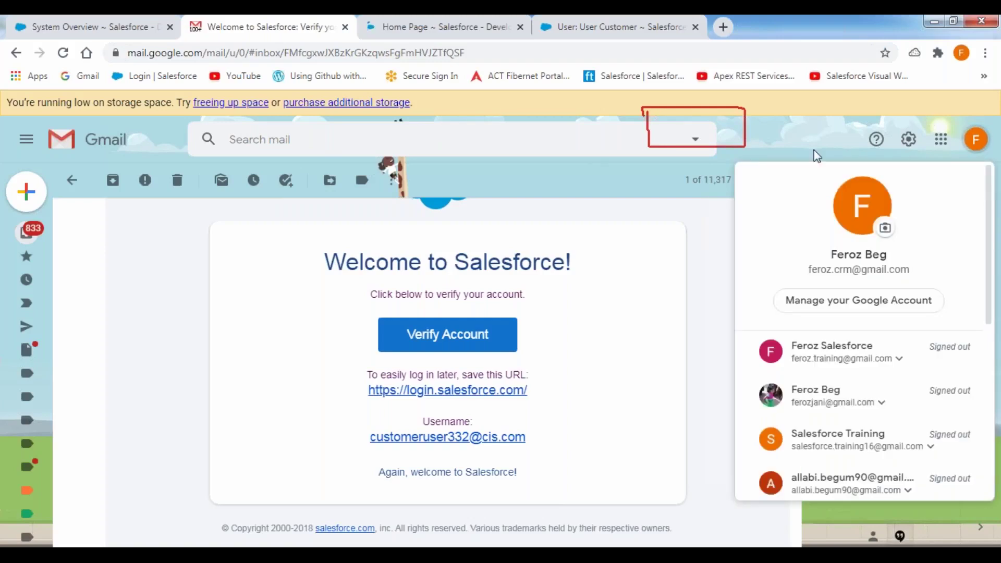
{"action": "left_click_drag", "start_coordinate": [992, 212], "coordinate": [993, 455]}
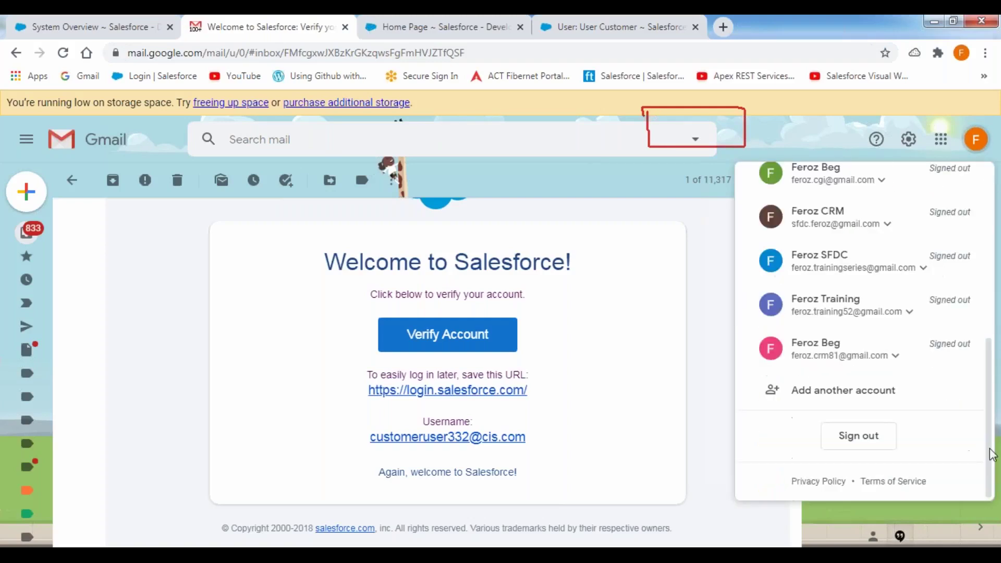
{"action": "left_click", "coordinate": [856, 436]}
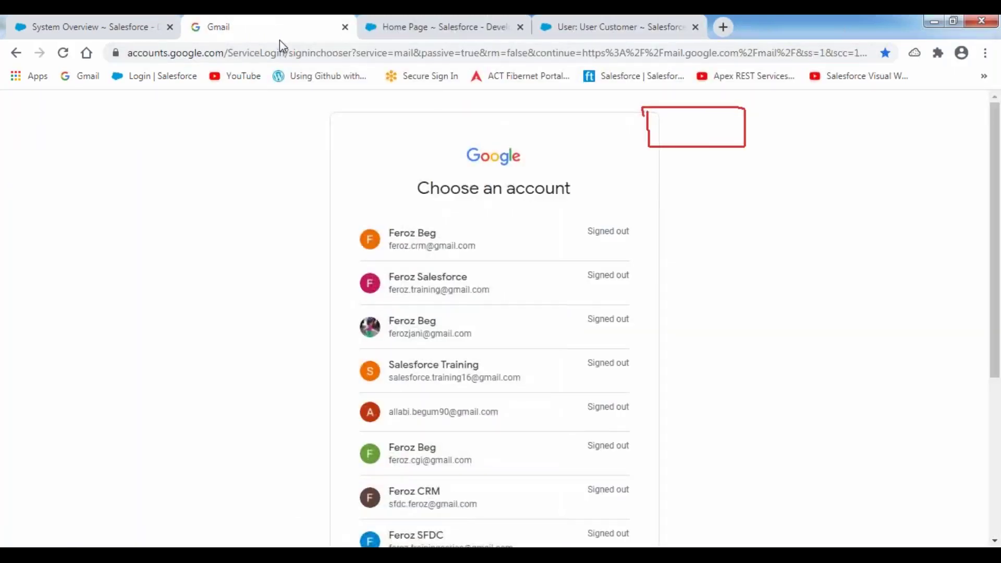
{"action": "right_click", "coordinate": [262, 37]}
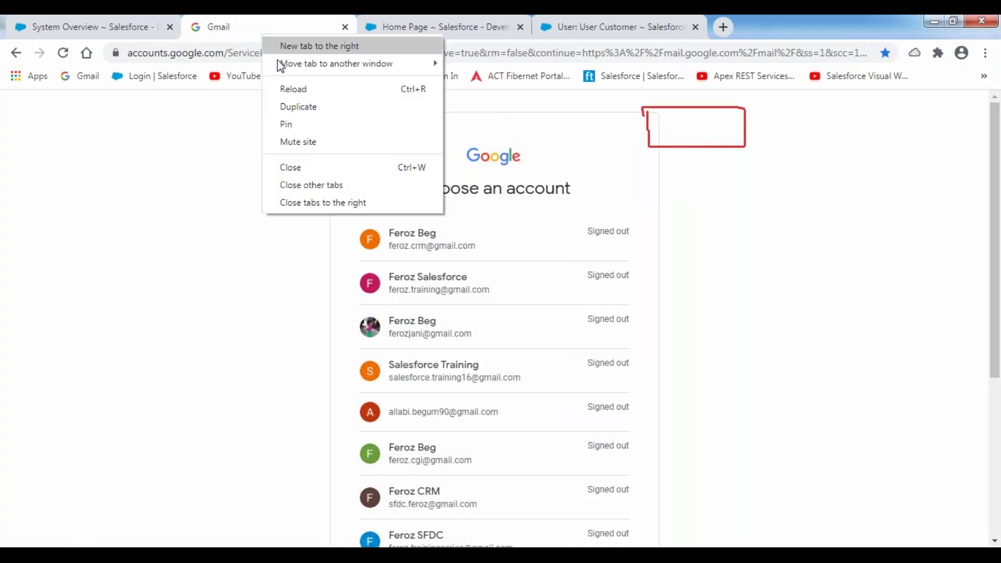
{"action": "left_click", "coordinate": [305, 168]}
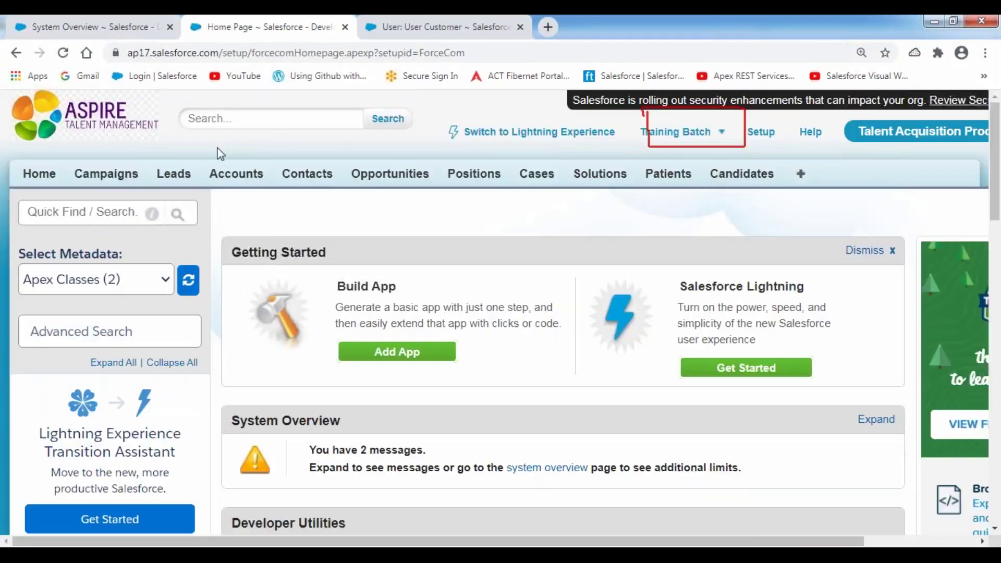
Reload the System Overview page and scroll down to the Most Used Licenses section
{"action": "left_click", "coordinate": [59, 30]}
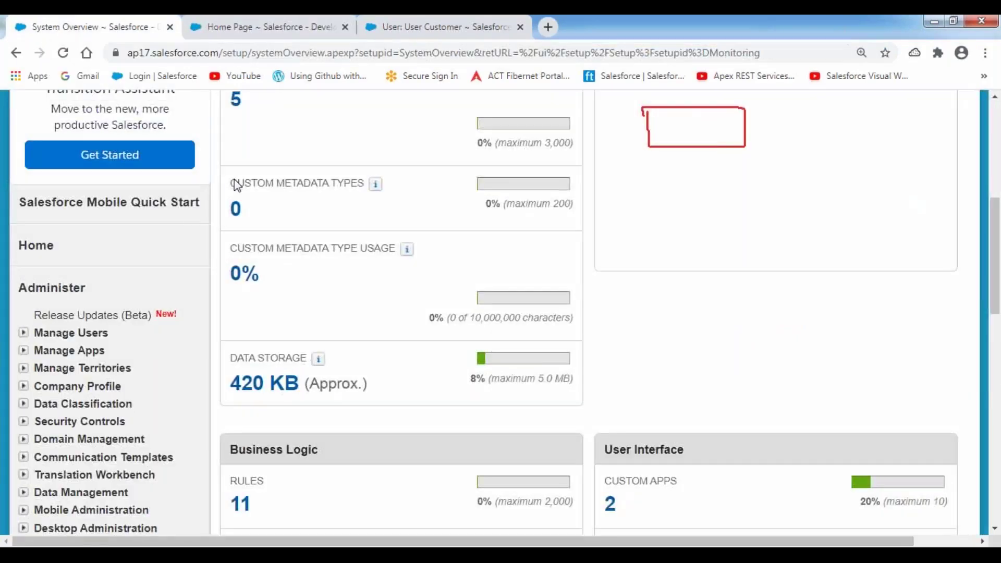
{"action": "left_click", "coordinate": [64, 54]}
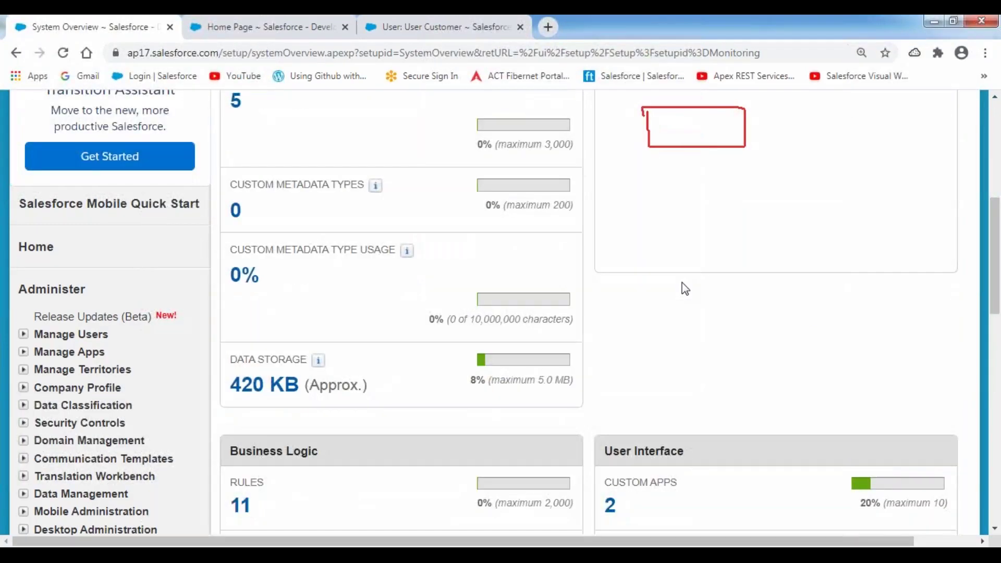
{"action": "scroll", "coordinate": [684, 288], "scroll_direction": "down", "scroll_amount": 10}
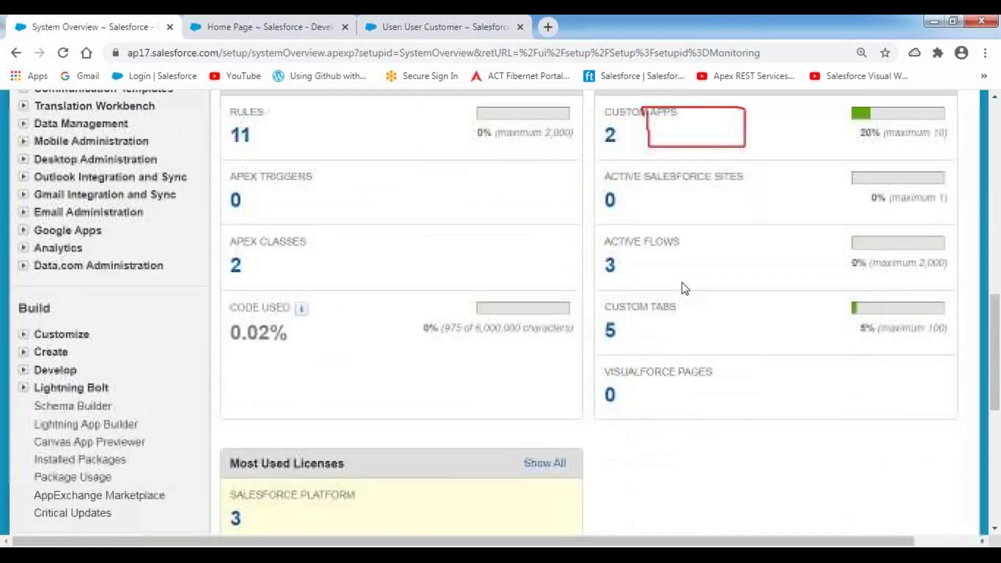
{"action": "scroll", "coordinate": [685, 288], "scroll_direction": "down", "scroll_amount": 3}
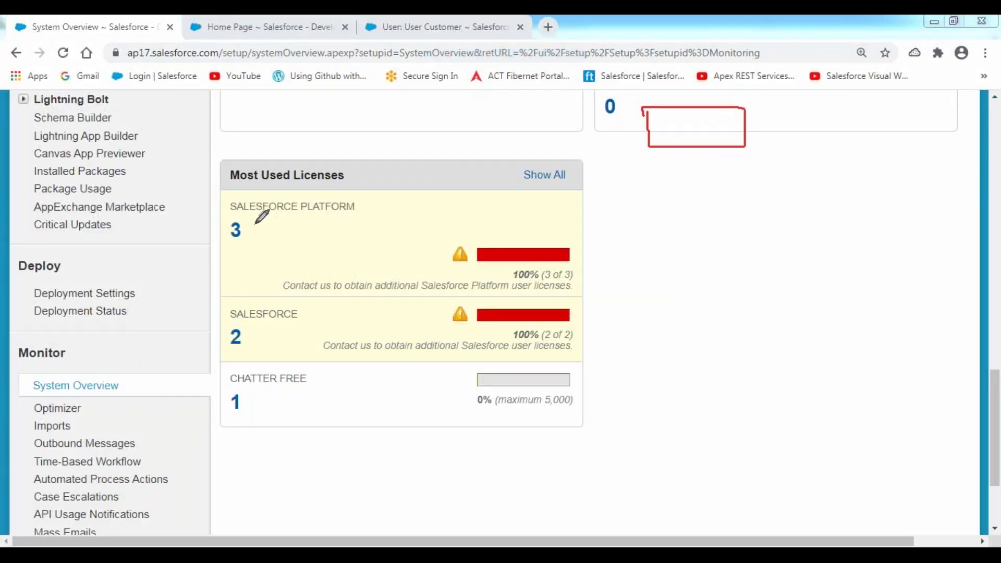
Highlight the Salesforce Platform 3-of-3 license row and the Salesforce 2-of-2 row
{"action": "left_click_drag", "start_coordinate": [230, 218], "coordinate": [371, 219]}
{"action": "left_click_drag", "start_coordinate": [232, 242], "coordinate": [271, 243]}
{"action": "left_click_drag", "start_coordinate": [230, 325], "coordinate": [301, 324]}
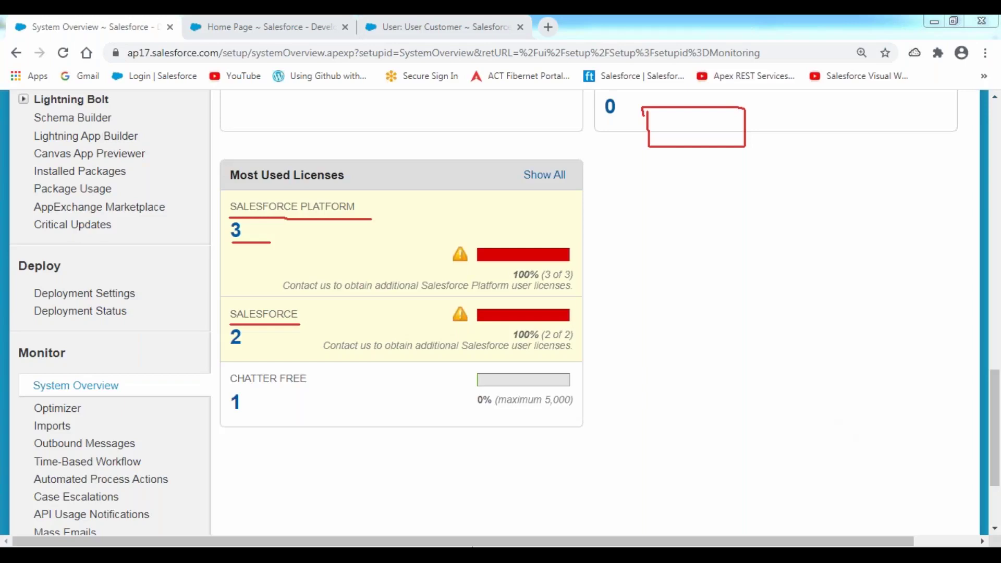
{"action": "key", "text": "alt+Tab"}
Select the Testing, Manager and Customer users' e-mail addresses on lines 235–237
{"action": "left_click", "coordinate": [374, 312]}
{"action": "left_click_drag", "start_coordinate": [374, 313], "coordinate": [616, 314]}
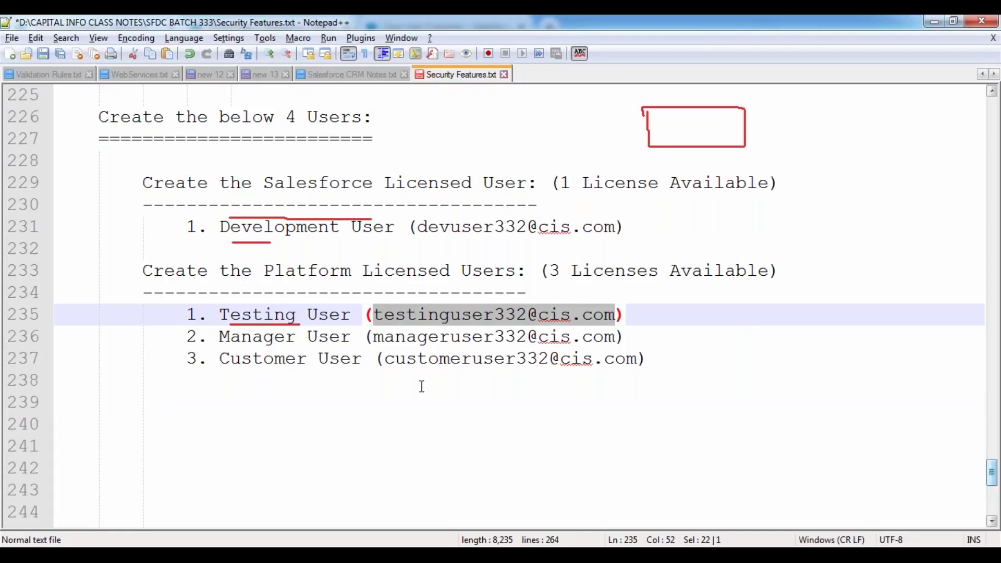
{"action": "left_click_drag", "start_coordinate": [374, 336], "coordinate": [616, 338]}
{"action": "left_click_drag", "start_coordinate": [384, 358], "coordinate": [637, 359]}
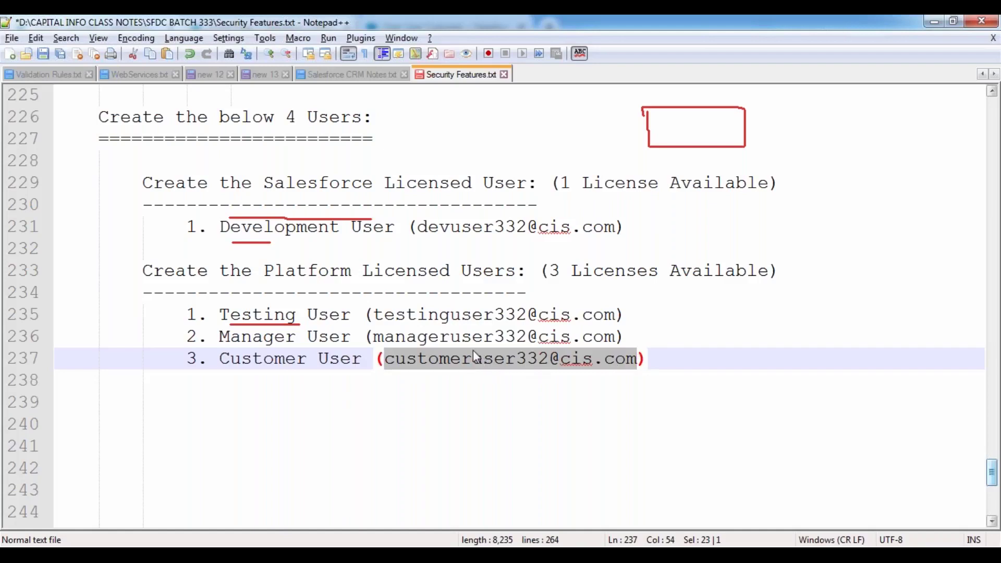
{"action": "left_click_drag", "start_coordinate": [374, 314], "coordinate": [615, 315]}
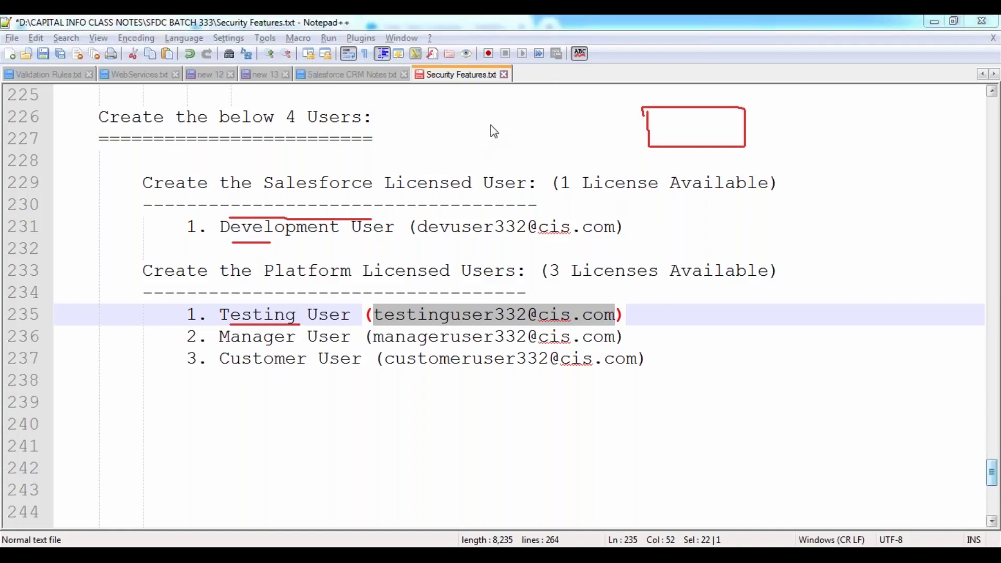
Remove the stray tab on blank line 239, select 'Manager', and return to Salesforce
{"action": "left_click", "coordinate": [124, 407]}
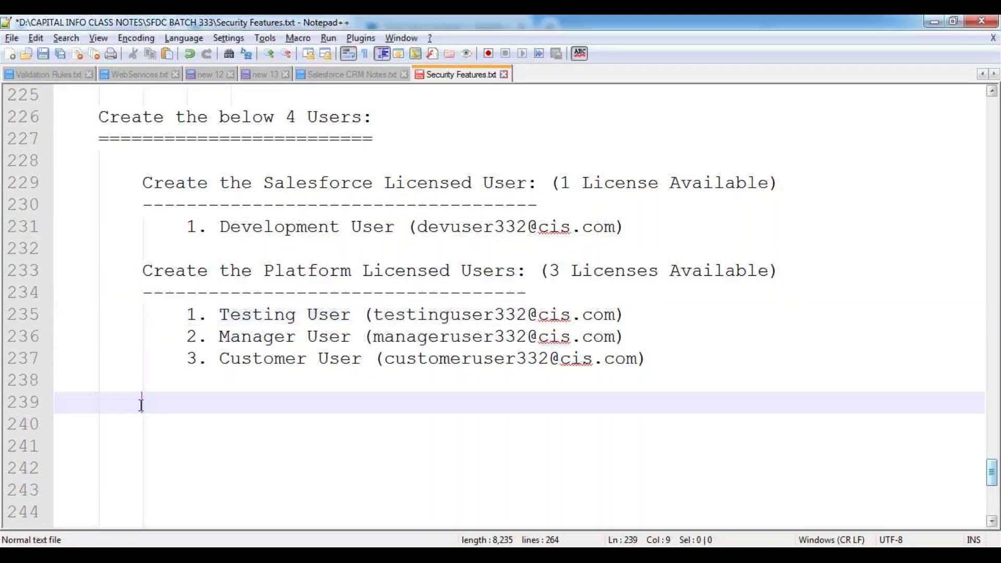
{"action": "key", "text": "BackSpace"}
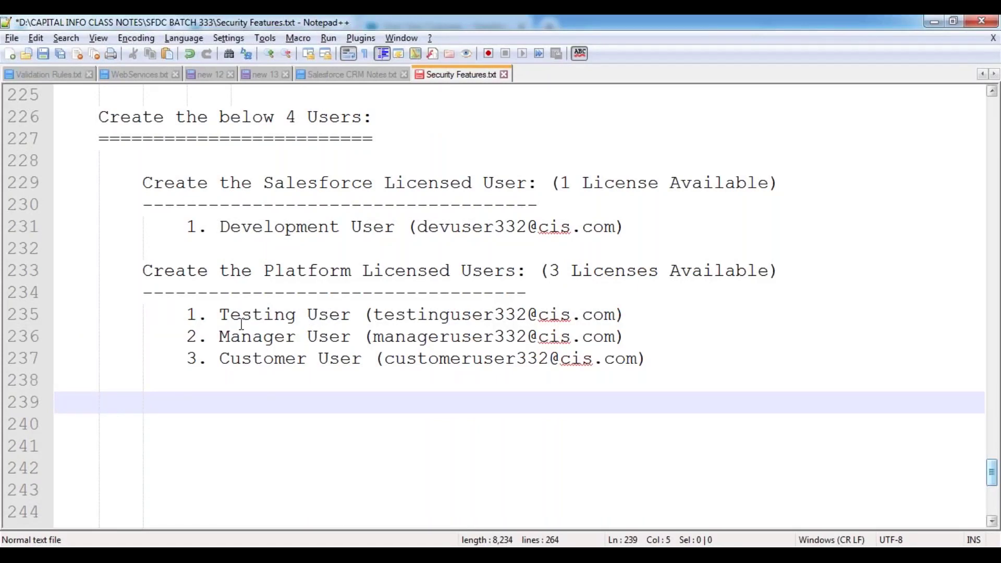
{"action": "left_click_drag", "start_coordinate": [219, 336], "coordinate": [353, 336]}
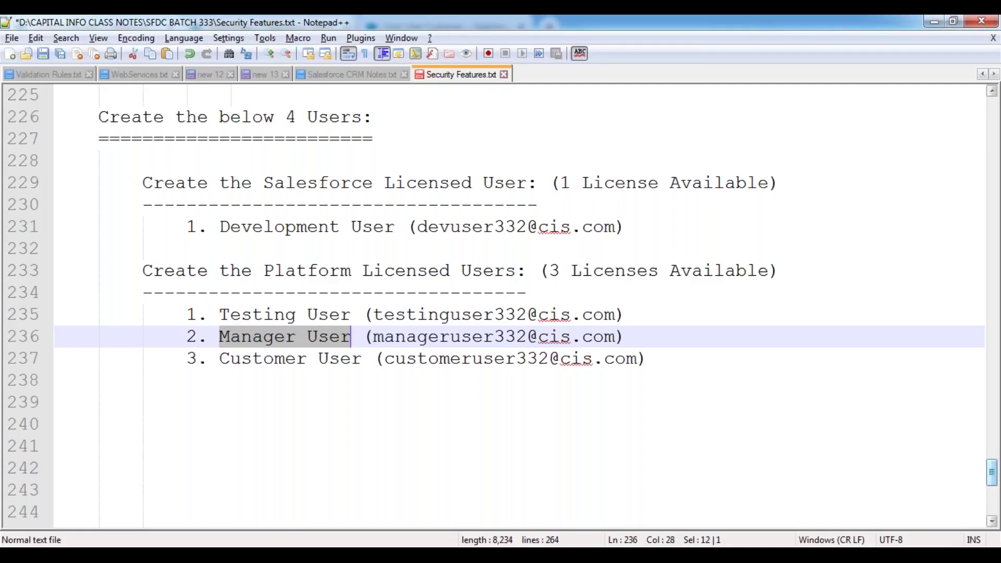
{"action": "double_click", "coordinate": [250, 341]}
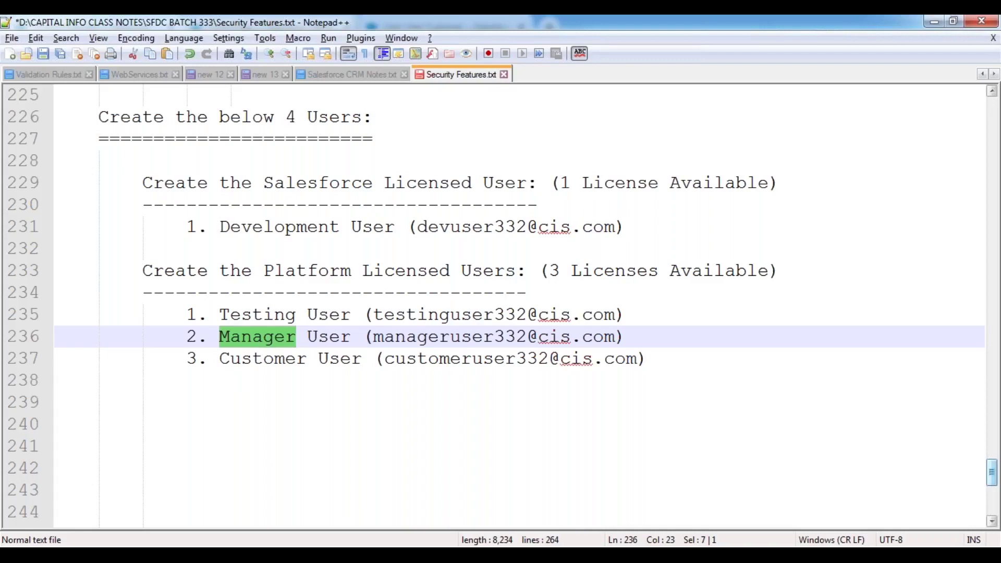
{"action": "mouse_move", "coordinate": [253, 499]}
{"action": "left_click", "coordinate": [280, 442]}
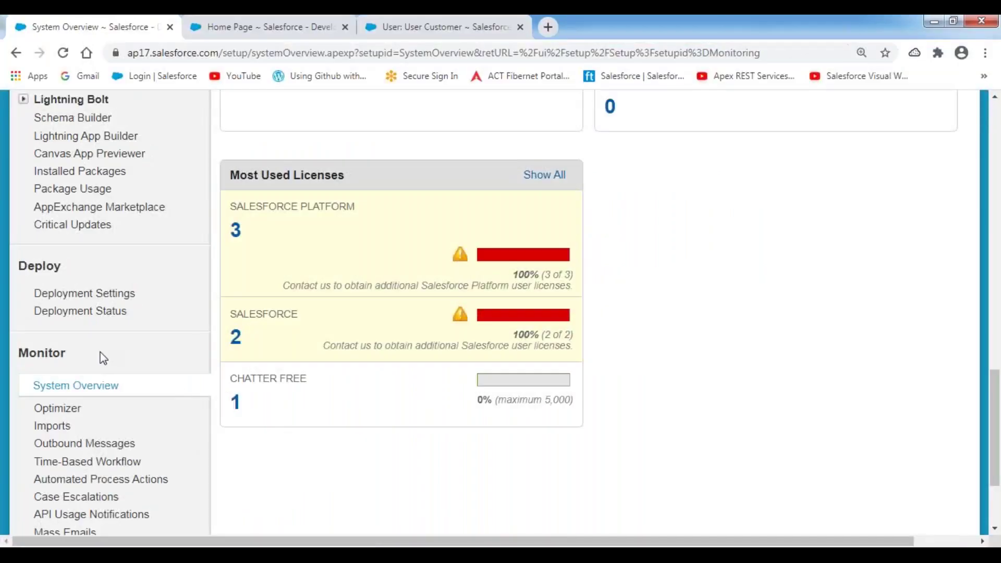
Expand Manage Users under Administer, open Users, and scroll through the All Users list
{"action": "scroll", "coordinate": [101, 359], "scroll_direction": "up", "scroll_amount": 5}
{"action": "scroll", "coordinate": [101, 359], "scroll_direction": "up", "scroll_amount": 6}
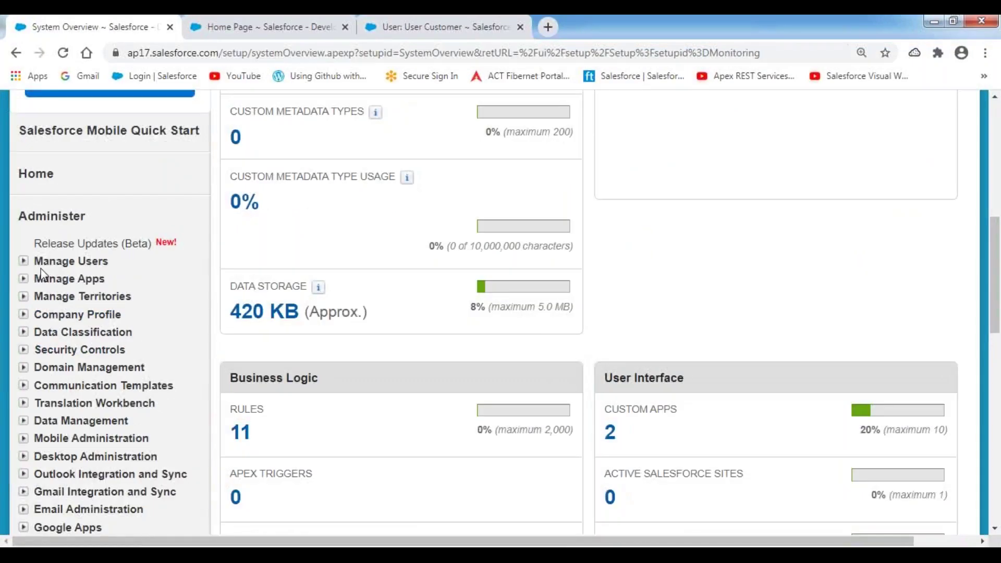
{"action": "left_click", "coordinate": [23, 260]}
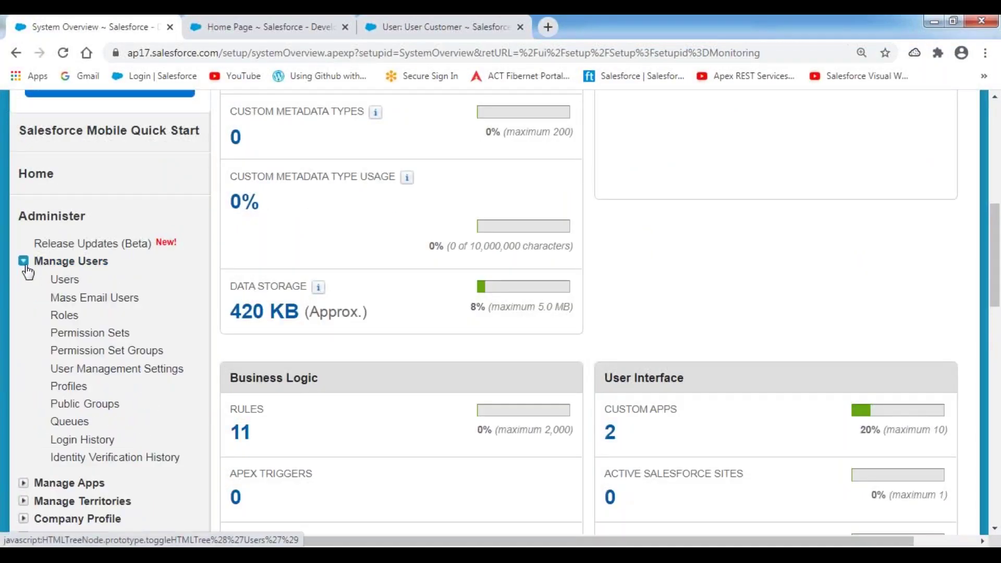
{"action": "left_click", "coordinate": [64, 281]}
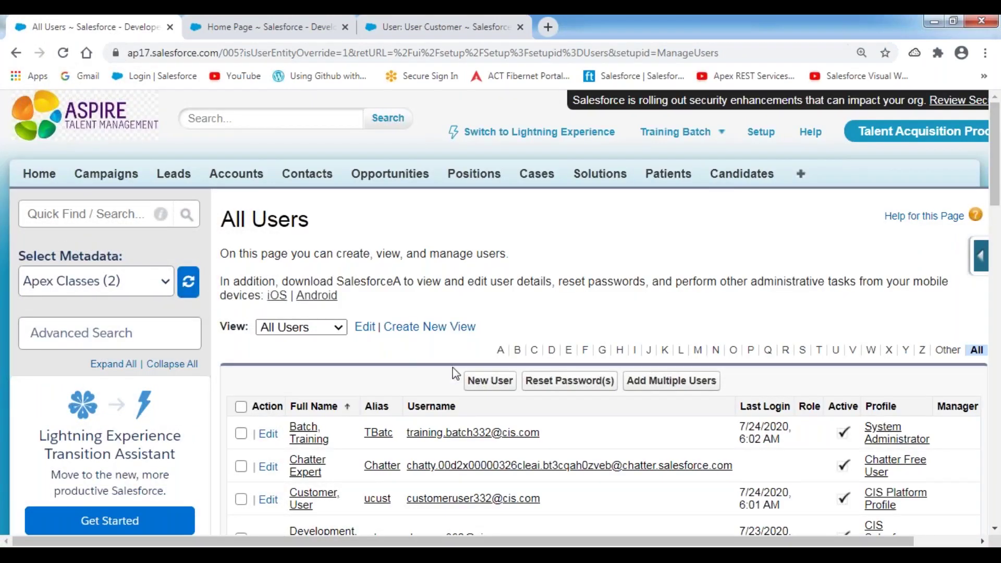
{"action": "scroll", "coordinate": [456, 373], "scroll_direction": "down", "scroll_amount": 4}
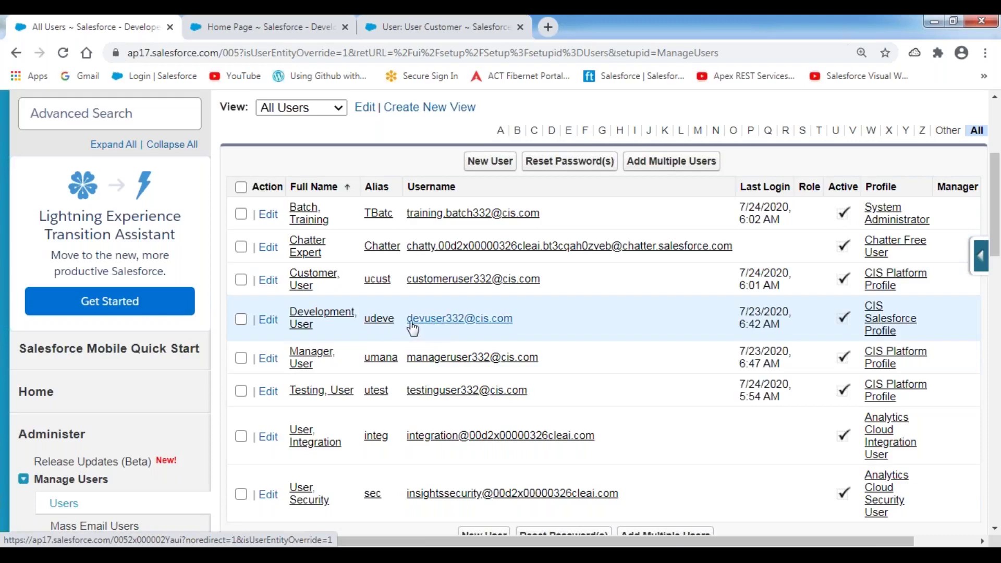
Open the Development user's edit form and set the Title to 'Senior'
{"action": "left_click", "coordinate": [269, 319]}
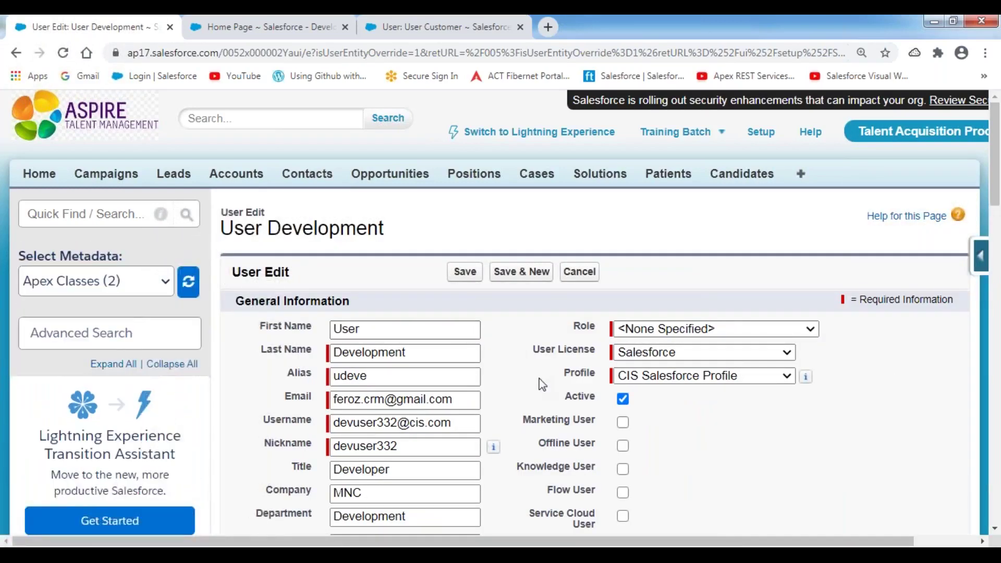
{"action": "scroll", "coordinate": [538, 384], "scroll_direction": "down", "scroll_amount": 3}
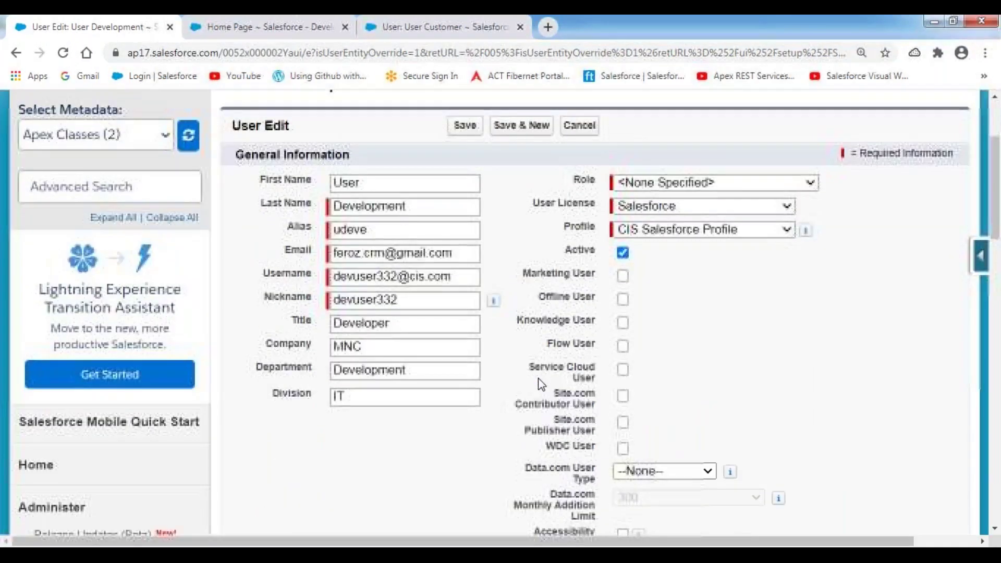
{"action": "left_click", "coordinate": [334, 323]}
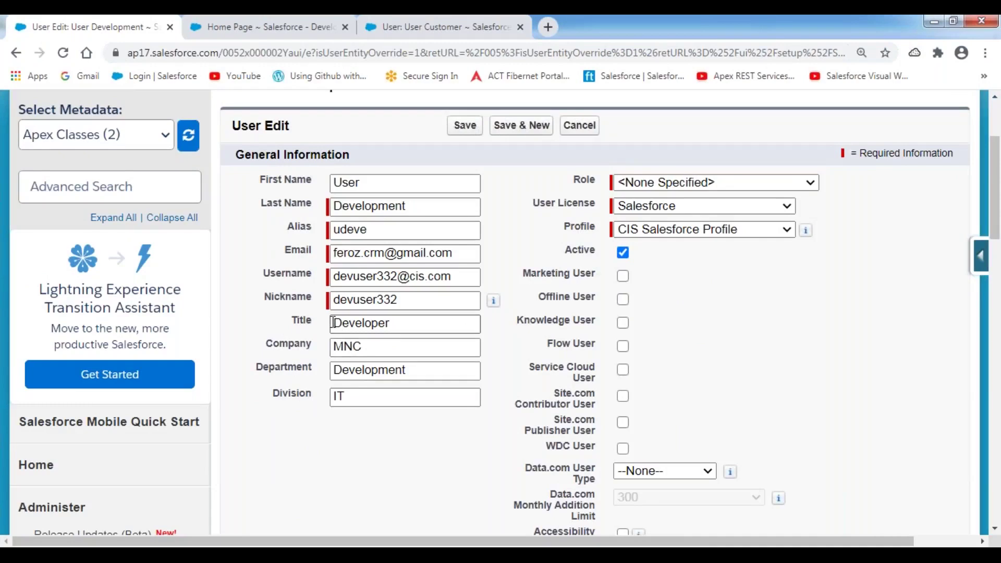
{"action": "type", "text": "Senior"}
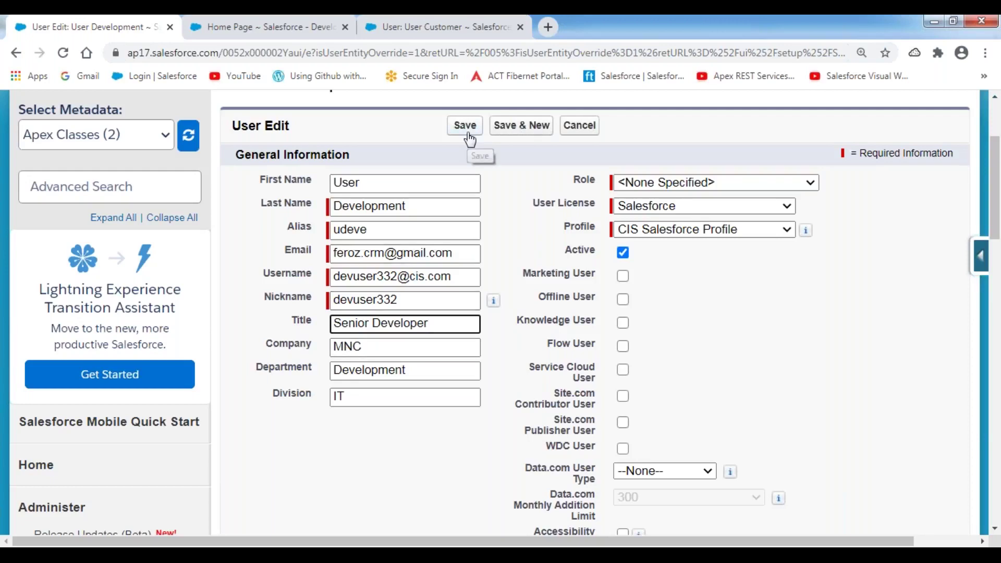
Set the Department to 'Research & Development', fixing the misspelling, and save the user
{"action": "left_click", "coordinate": [344, 370]}
{"action": "type", "text": "Reasear"}
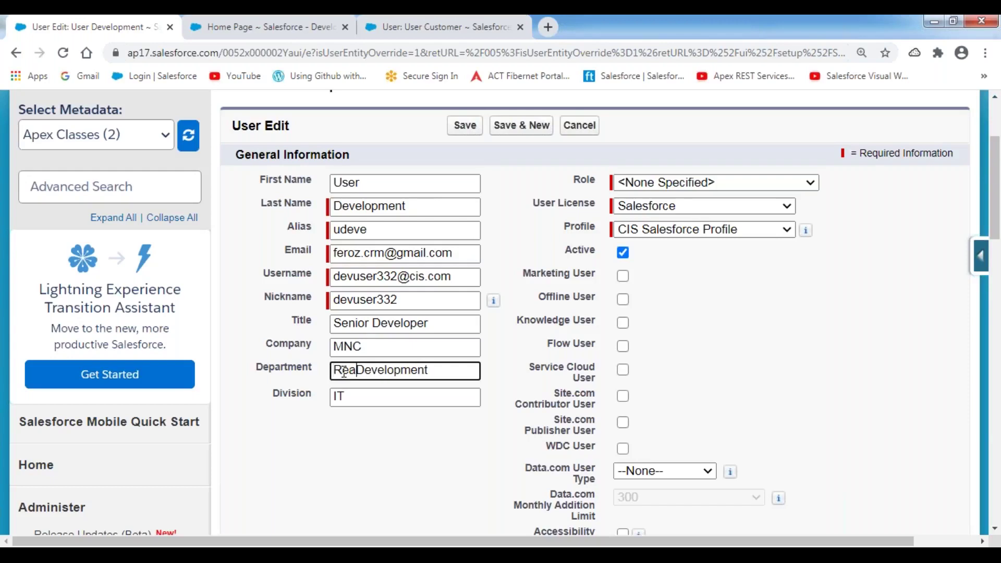
{"action": "type", "text": "h"}
{"action": "key", "text": "BackSpace"}
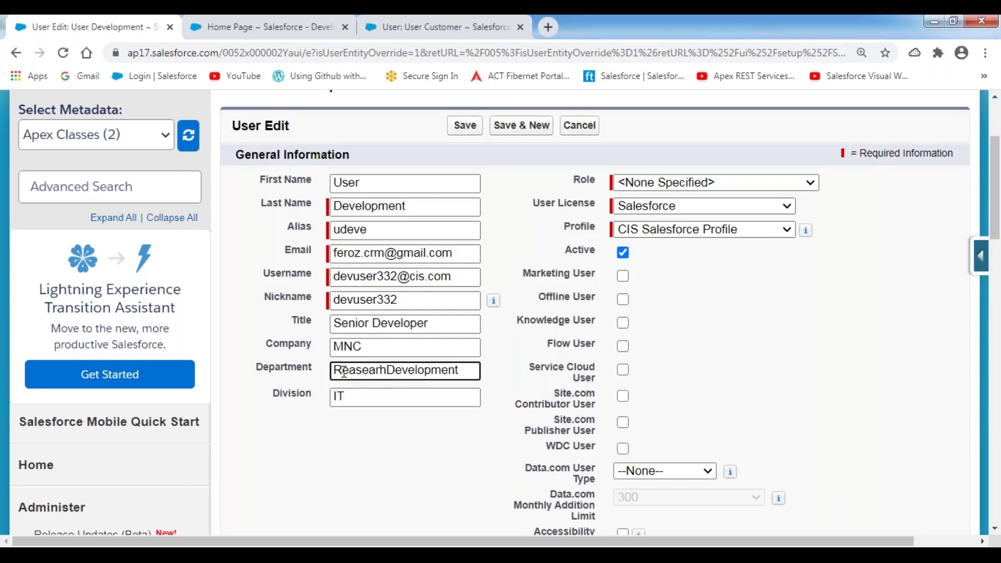
{"action": "type", "text": "ch &"}
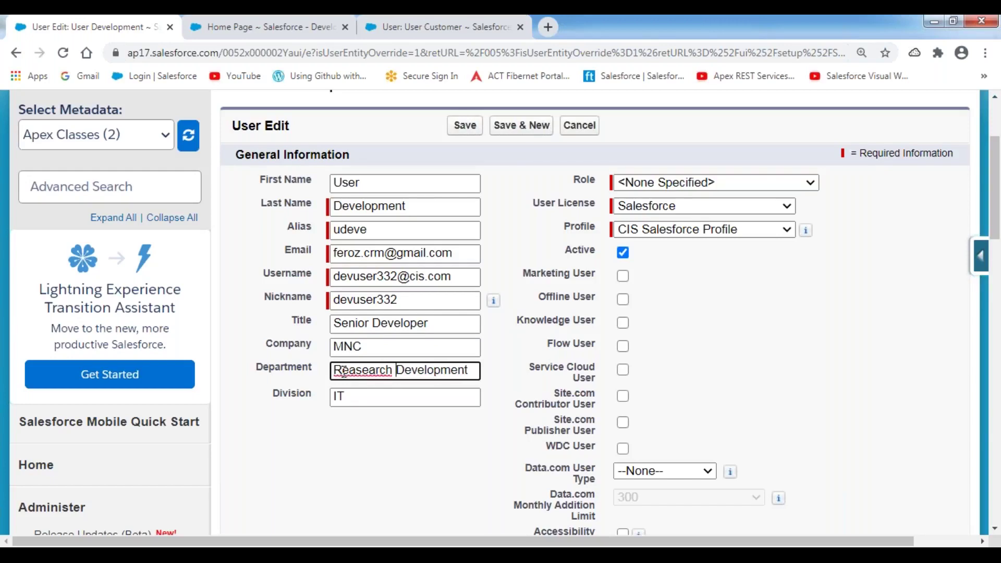
{"action": "left_click", "coordinate": [353, 368]}
{"action": "key", "text": "BackSpace"}
{"action": "left_click", "coordinate": [372, 457]}
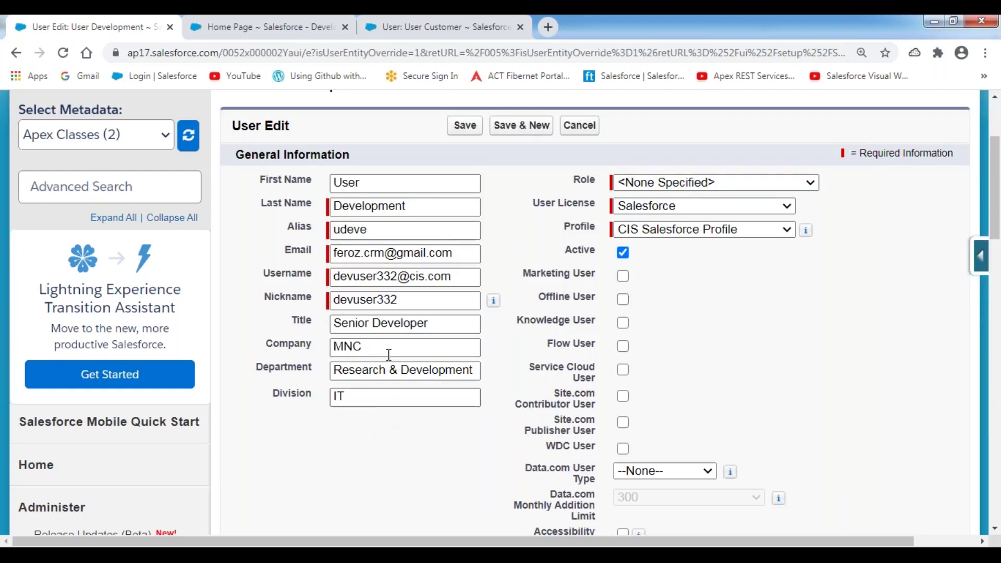
{"action": "left_click", "coordinate": [462, 134]}
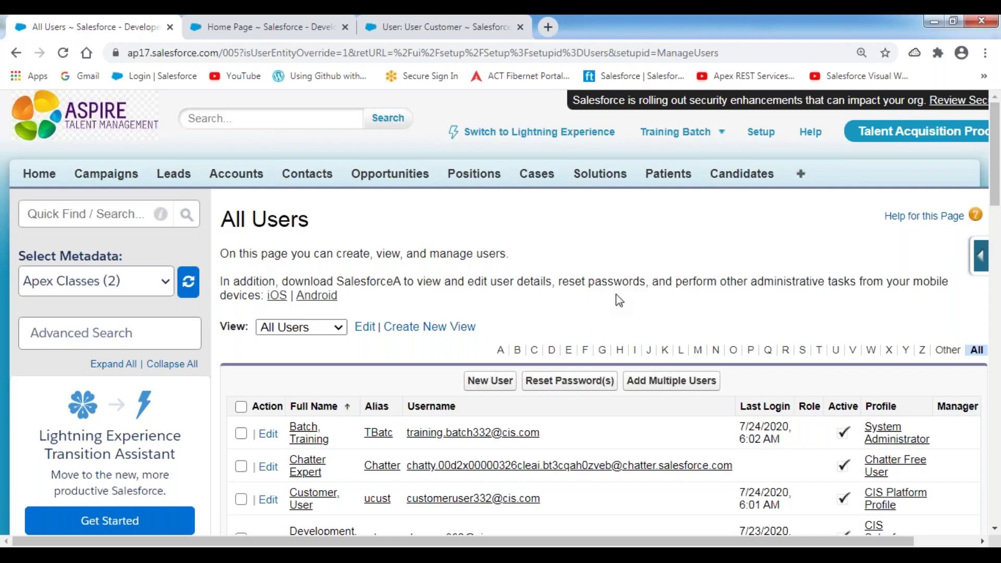
Open Add Multiple Users, browse the User License types leaving --None--, then cancel
{"action": "scroll", "coordinate": [619, 300], "scroll_direction": "down", "scroll_amount": 3}
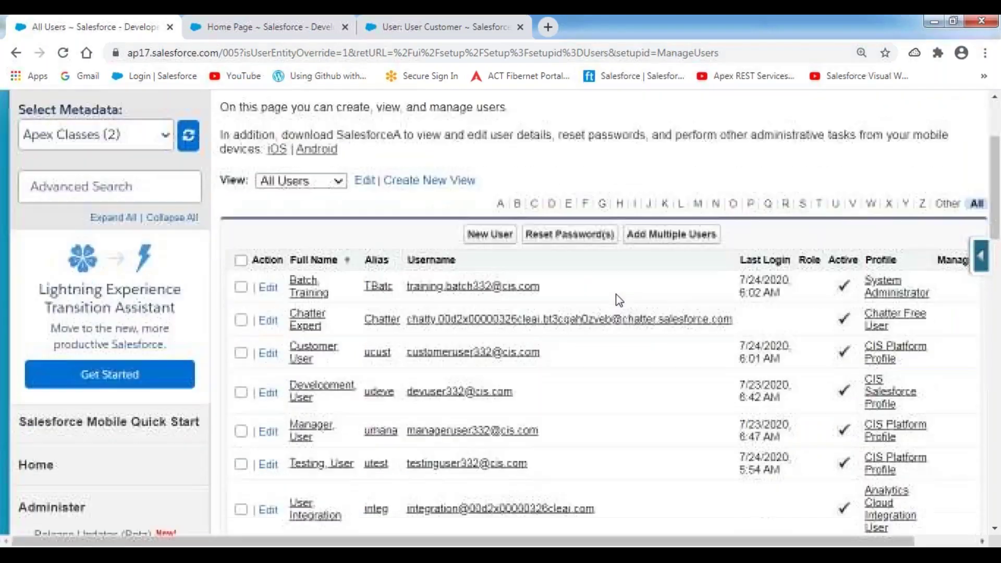
{"action": "left_click", "coordinate": [663, 241]}
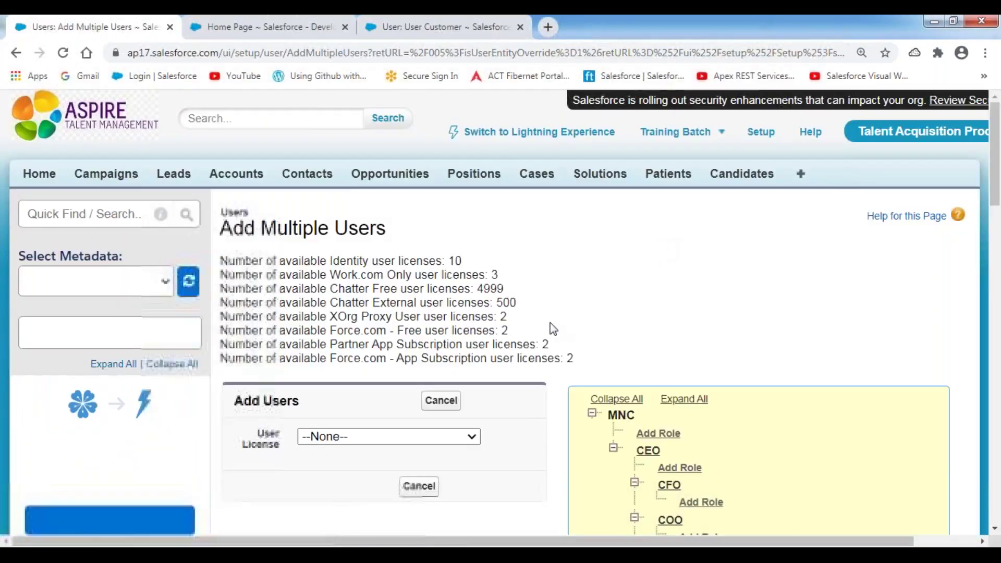
{"action": "scroll", "coordinate": [630, 282], "scroll_direction": "down", "scroll_amount": 4}
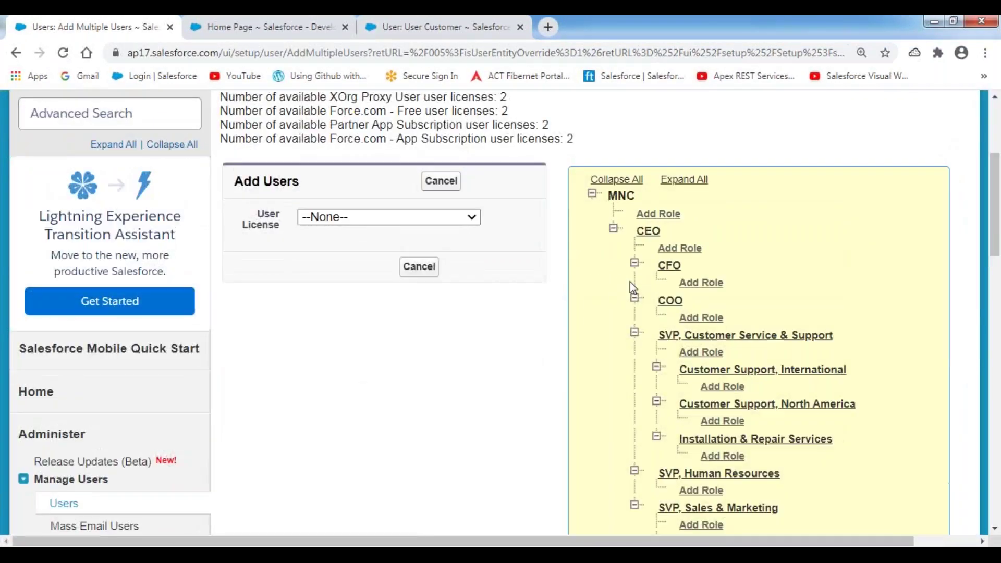
{"action": "left_click", "coordinate": [474, 217]}
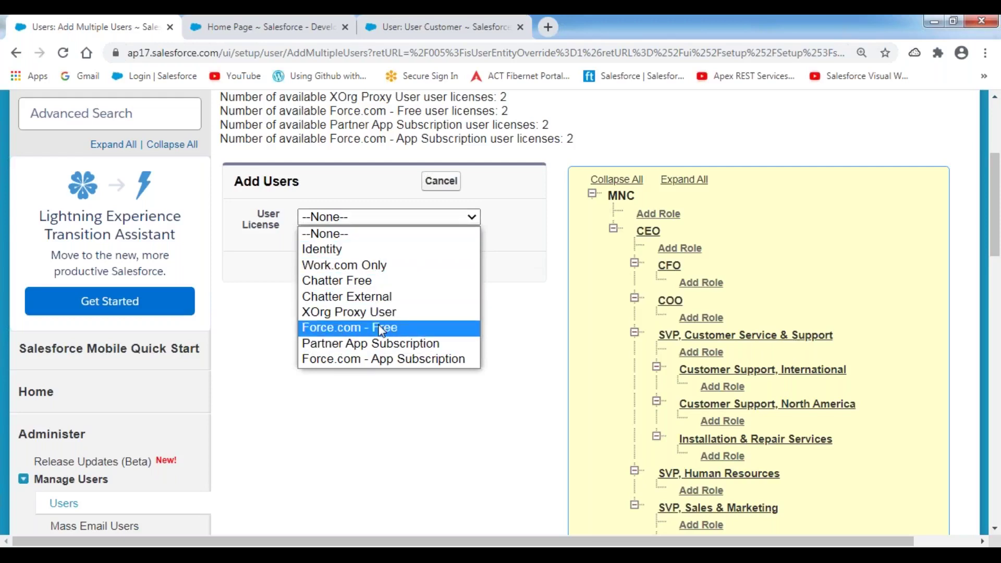
{"action": "left_click", "coordinate": [533, 242]}
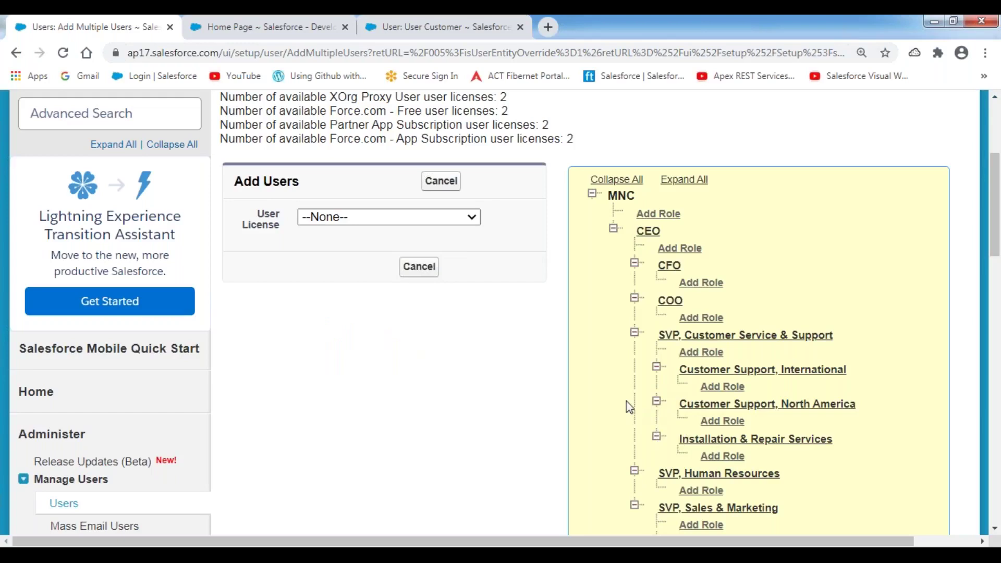
{"action": "left_click", "coordinate": [443, 182]}
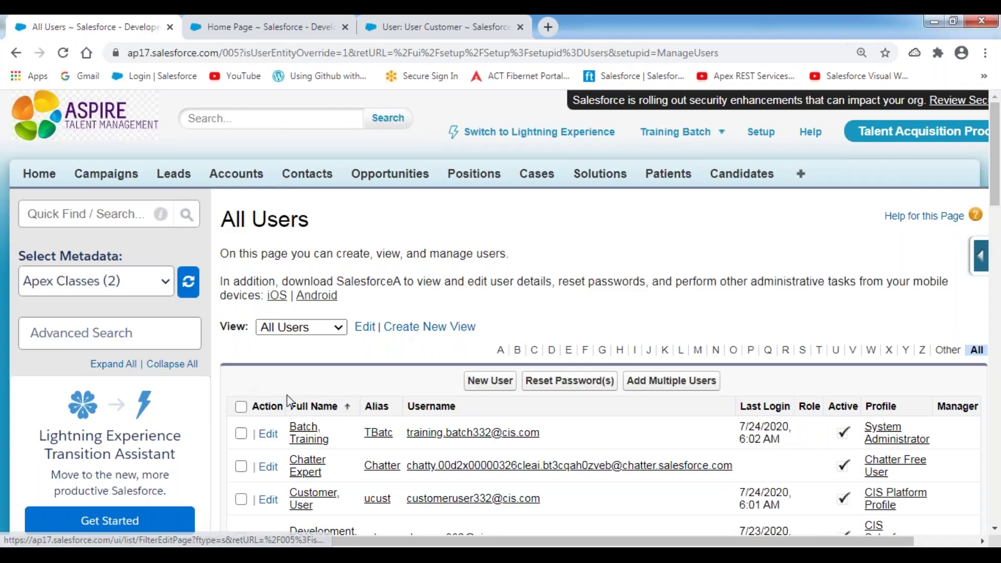
{"action": "scroll", "coordinate": [312, 401], "scroll_direction": "down", "scroll_amount": 2}
{"action": "scroll", "coordinate": [311, 402], "scroll_direction": "down", "scroll_amount": 2}
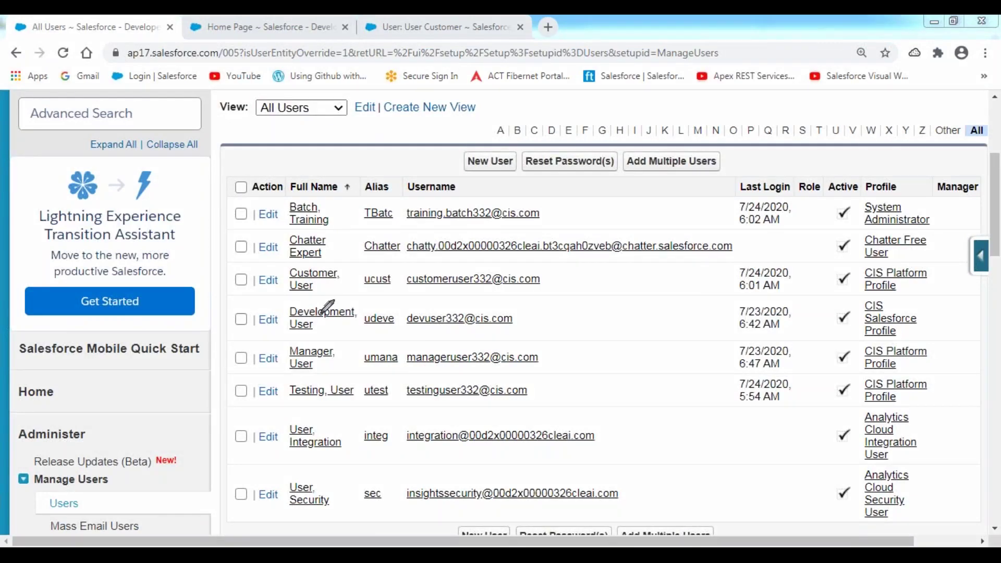
{"action": "mouse_move", "coordinate": [238, 337]}
{"action": "left_mouse_down"}
{"action": "mouse_move", "coordinate": [489, 342]}
{"action": "mouse_move", "coordinate": [530, 316]}
{"action": "mouse_move", "coordinate": [459, 286]}
{"action": "mouse_move", "coordinate": [237, 288]}
{"action": "mouse_move", "coordinate": [233, 331]}
{"action": "mouse_move", "coordinate": [254, 303]}
{"action": "left_mouse_up"}
{"action": "mouse_move", "coordinate": [600, 139]}
{"action": "left_mouse_down"}
{"action": "mouse_move", "coordinate": [545, 136]}
{"action": "mouse_move", "coordinate": [533, 173]}
{"action": "mouse_move", "coordinate": [624, 169]}
{"action": "mouse_move", "coordinate": [603, 140]}
{"action": "left_mouse_up"}
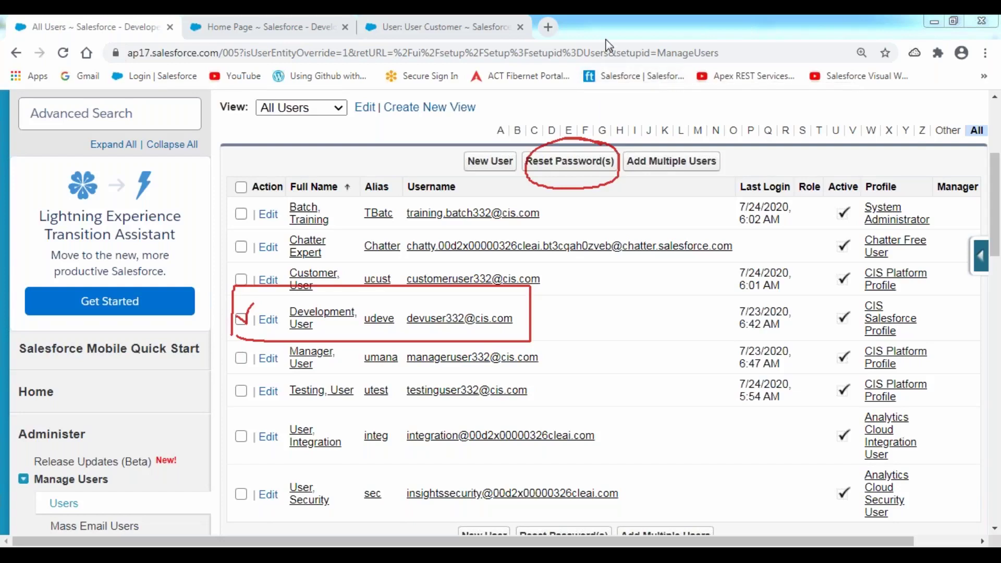
{"action": "left_click", "coordinate": [411, 148]}
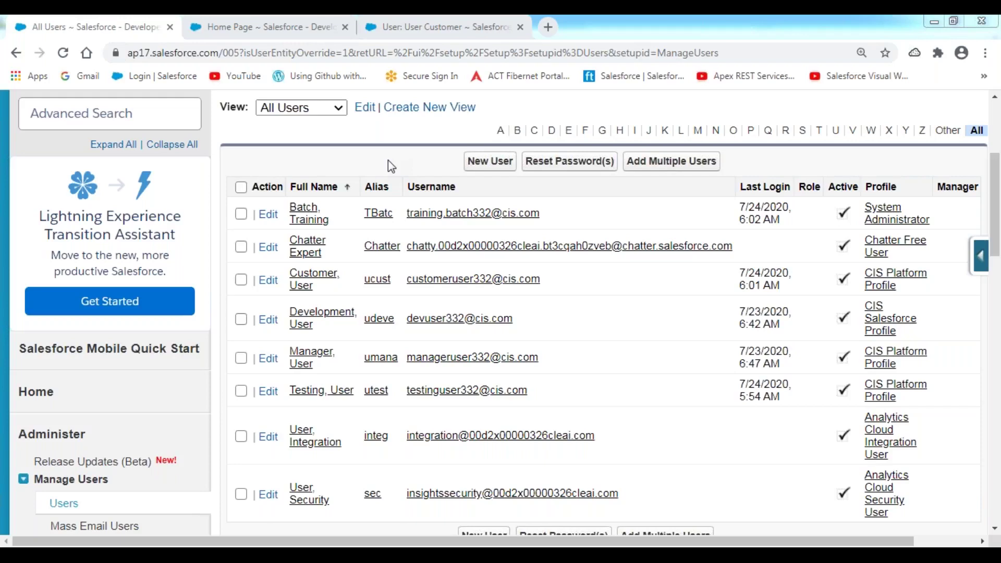
Tick the Action checkboxes for the Development, Customer and Testing users
{"action": "left_click", "coordinate": [241, 319]}
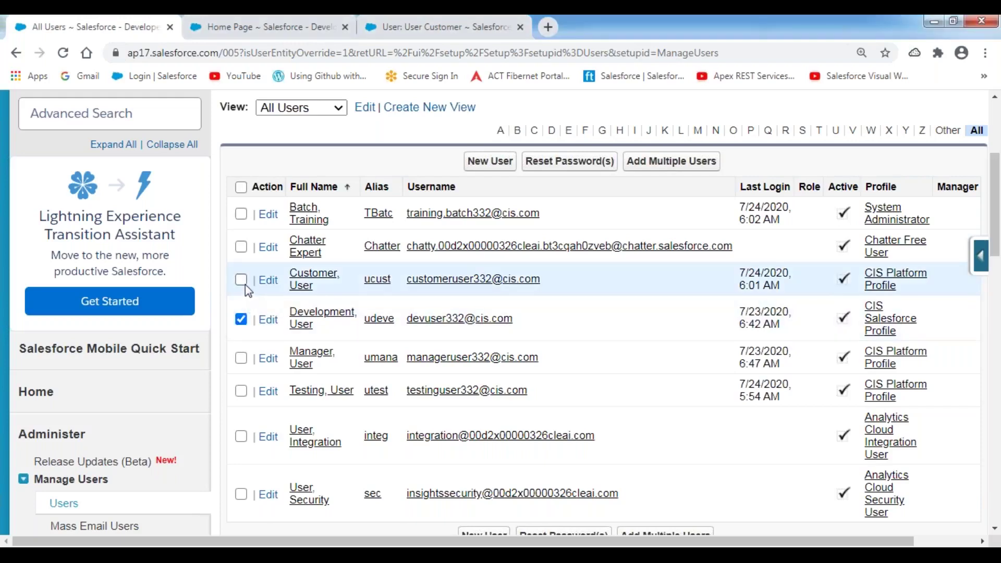
{"action": "left_click", "coordinate": [241, 280]}
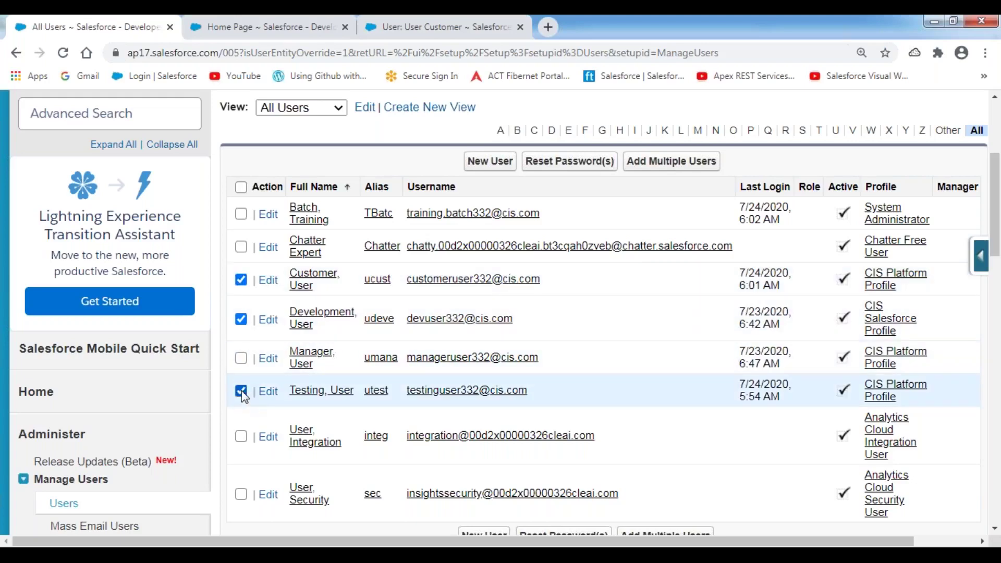
{"action": "left_click", "coordinate": [241, 392]}
In Notepad++, highlight the covered user topics and lines 18–19, De-Activate the User and Freeze the Users
{"action": "key", "text": "alt+Tab"}
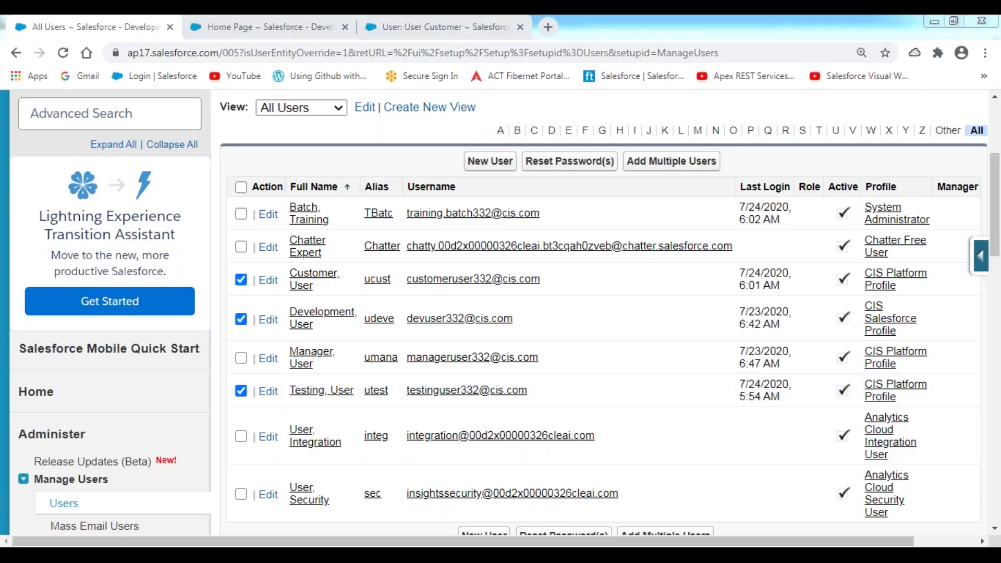
{"action": "scroll", "coordinate": [346, 291], "scroll_direction": "up", "scroll_amount": 14}
{"action": "scroll", "coordinate": [346, 291], "scroll_direction": "up", "scroll_amount": 20}
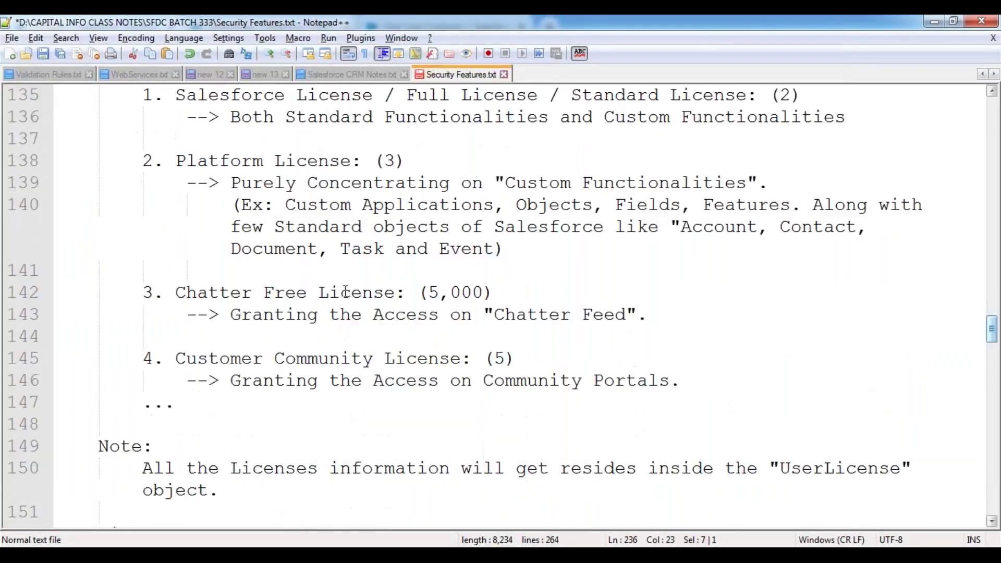
{"action": "scroll", "coordinate": [346, 291], "scroll_direction": "up", "scroll_amount": 13}
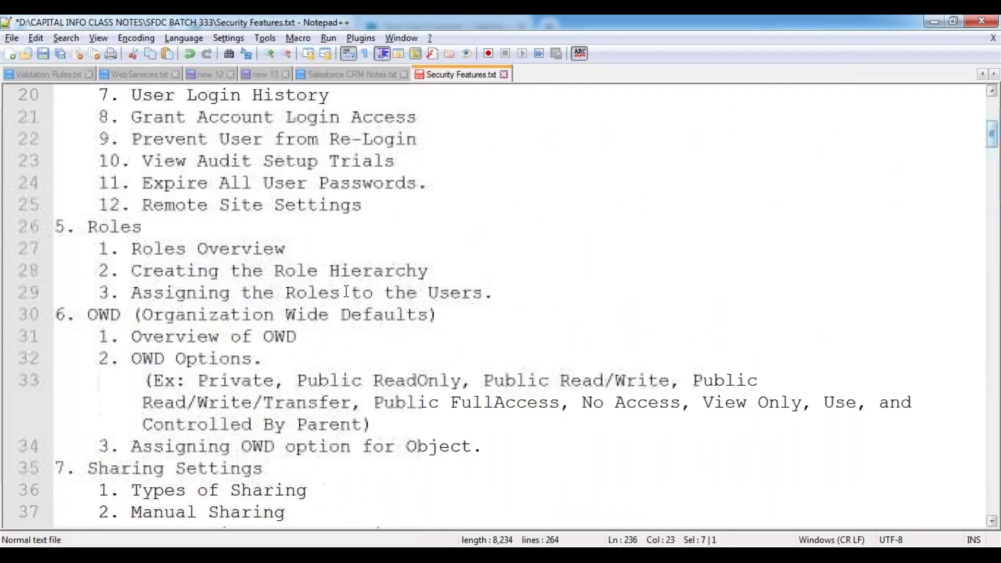
{"action": "left_click_drag", "start_coordinate": [132, 161], "coordinate": [422, 226]}
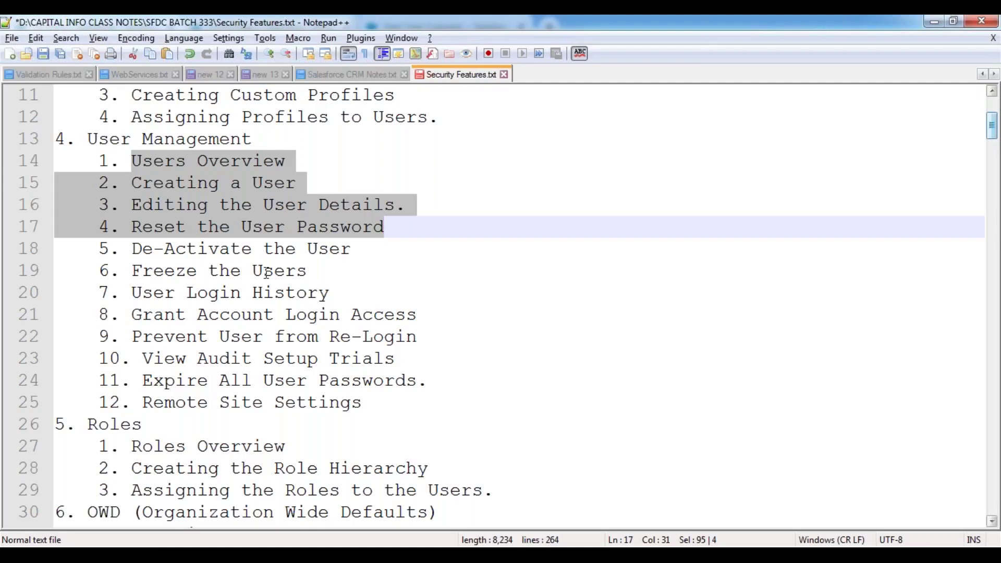
{"action": "left_click_drag", "start_coordinate": [99, 250], "coordinate": [322, 270]}
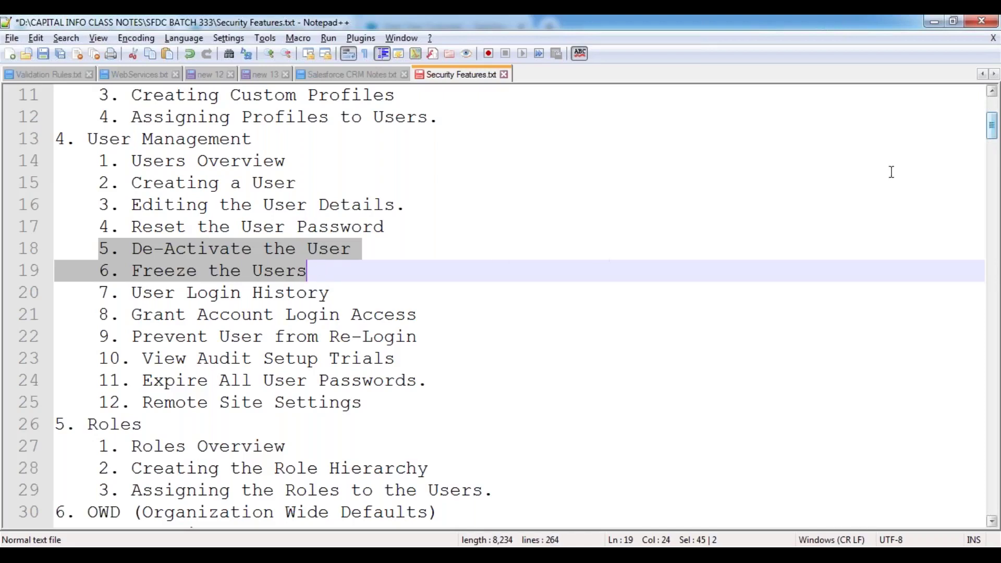
Scroll the Security Features notes down to empty line 240, below the Platform Licensed Users list
{"action": "left_click_drag", "start_coordinate": [991, 128], "coordinate": [999, 517]}
Add the heading 'Prevent the User from Login:' on line 240, underlined with dashes
{"action": "left_click", "coordinate": [67, 240]}
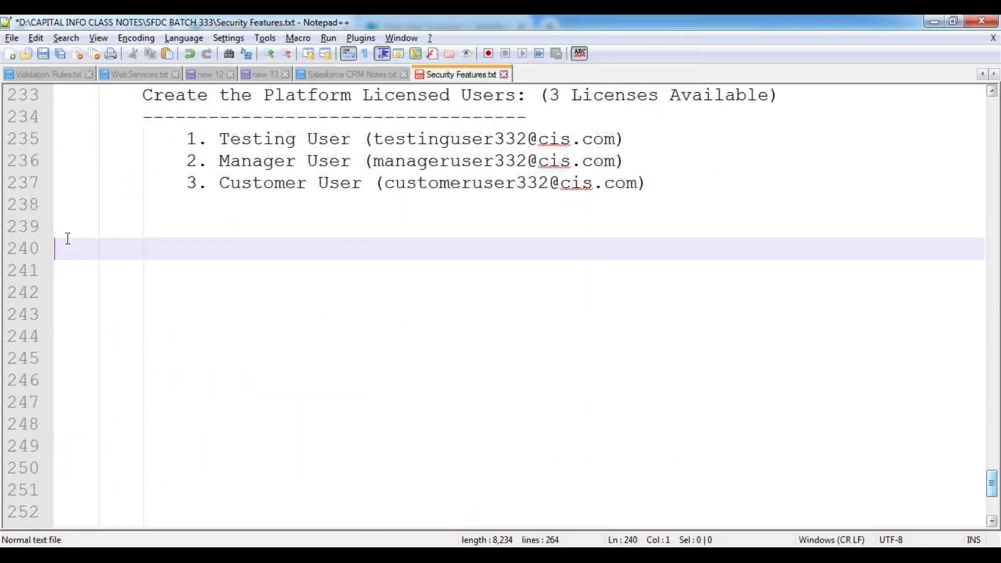
{"action": "type", "text": "P"}
{"action": "type", "text": "ent "}
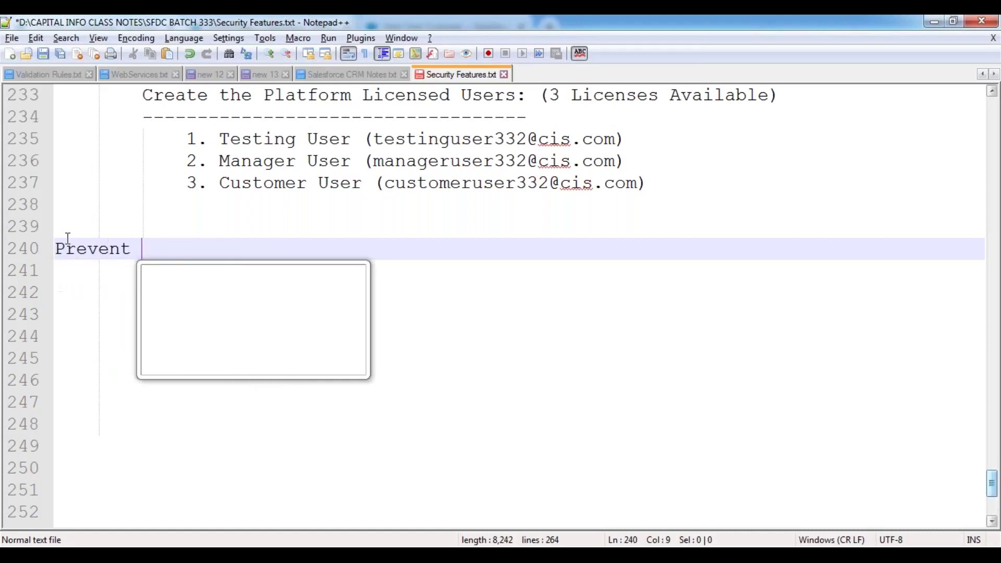
{"action": "type", "text": "the User from"}
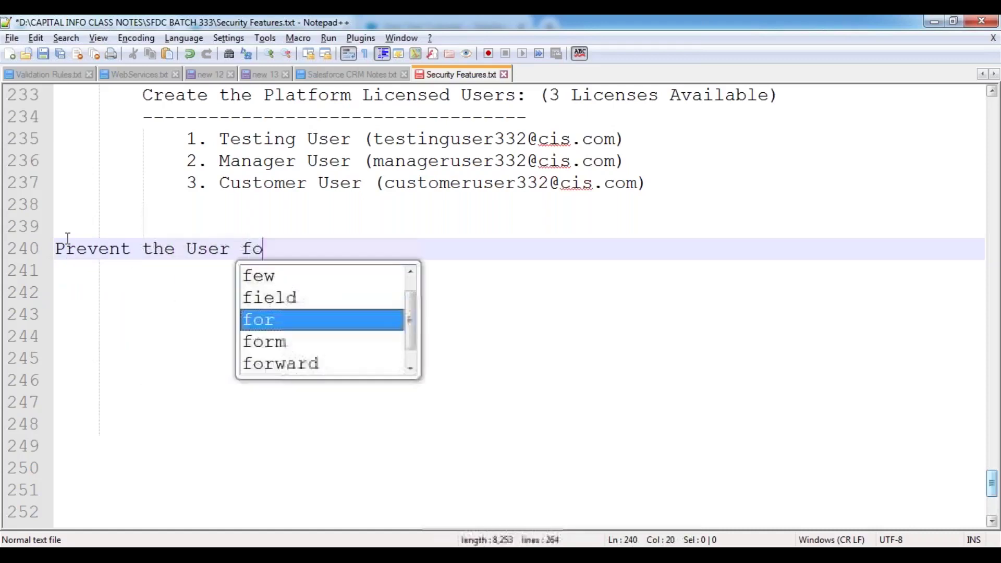
{"action": "key", "text": "BackSpace"}
{"action": "key", "text": "BackSpace"}
{"action": "type", "text": "rom L"}
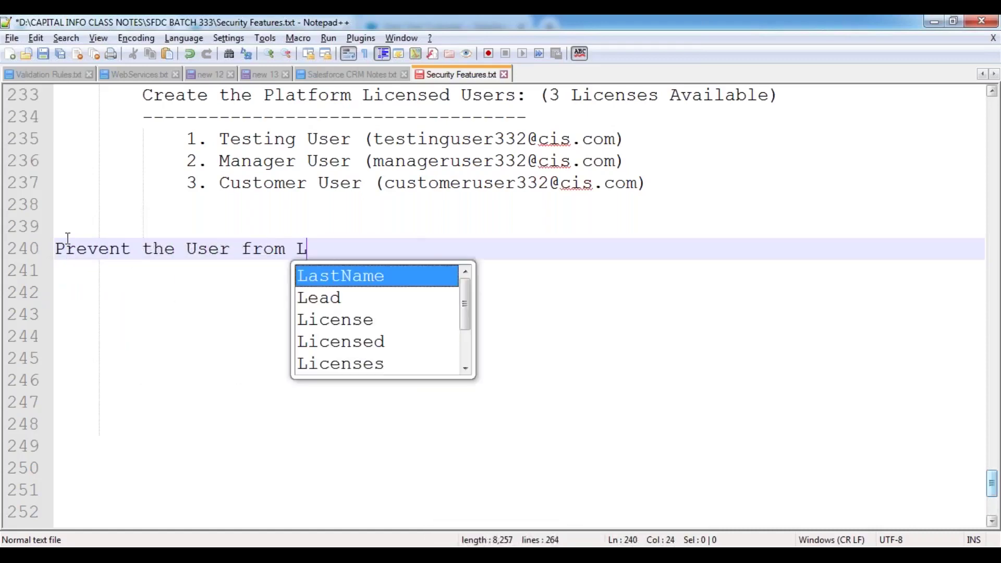
{"action": "type", "text": "ogin:"}
{"action": "key", "text": "Return"}
{"action": "type", "text": "----------------------------"}
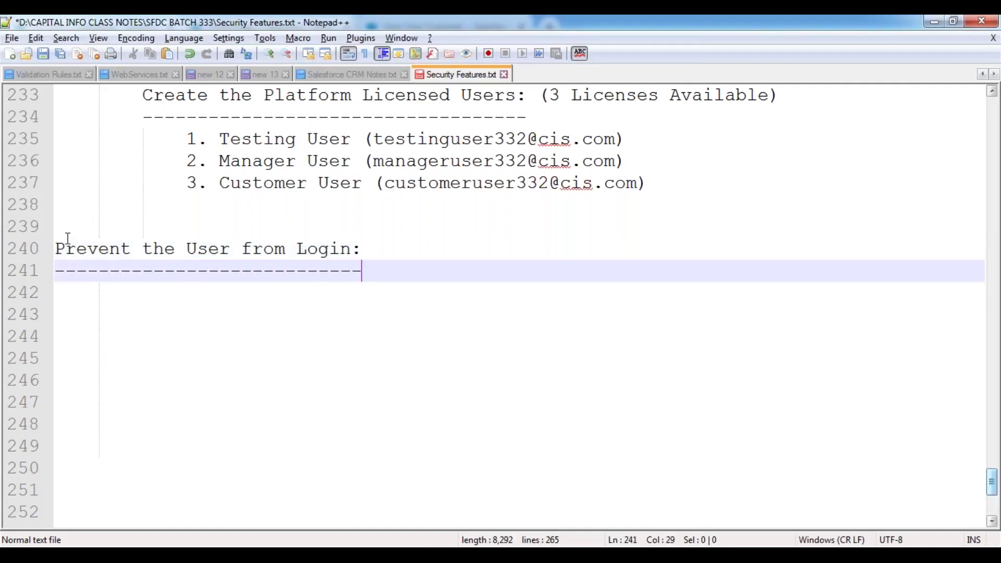
{"action": "key", "text": "Return"}
Beneath it, list '2 Ways': 1. De-Activate the User and 2. Freeze the User
{"action": "key", "text": "Tab"}
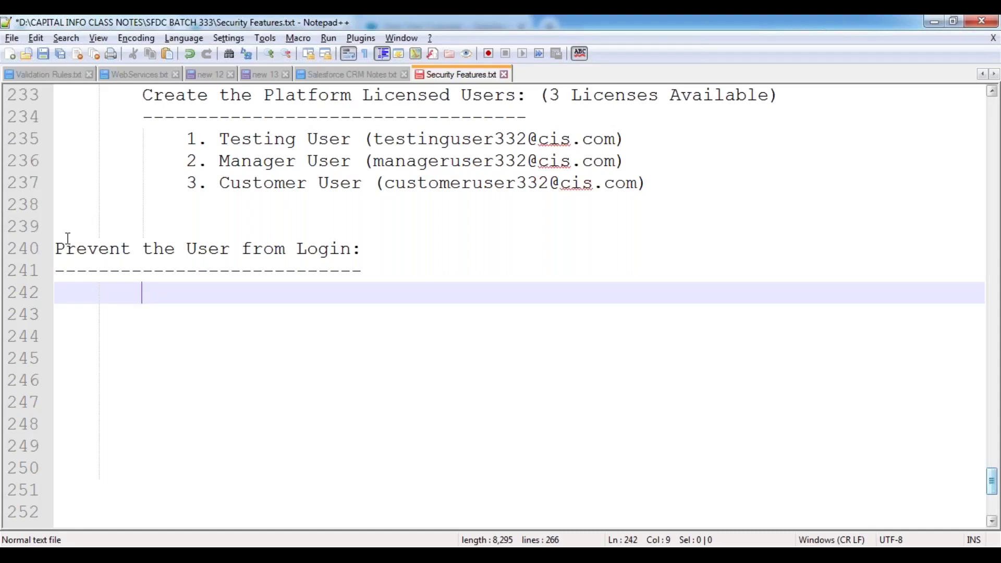
{"action": "type", "text": "2 Ways"}
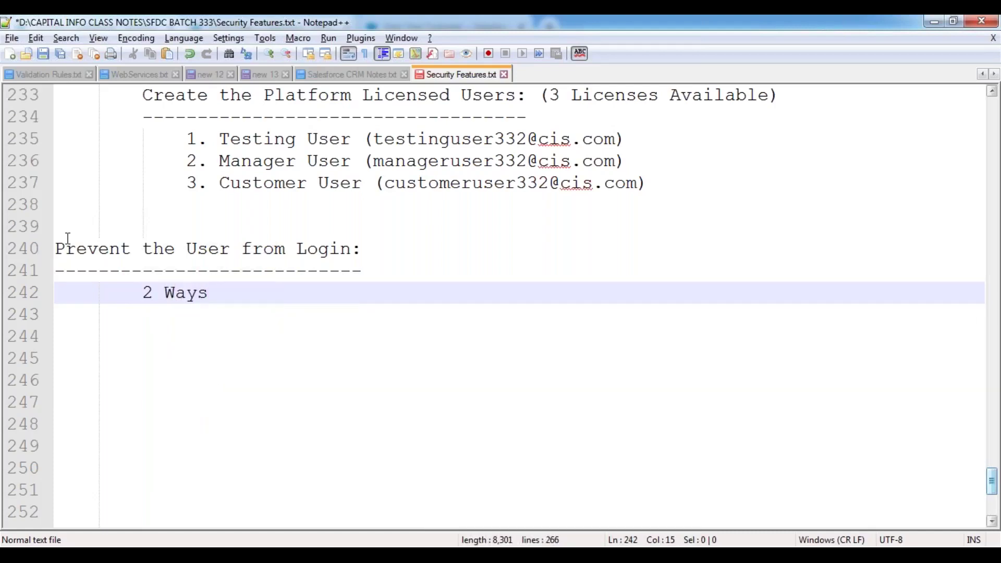
{"action": "key", "text": "Return"}
{"action": "key", "text": "Return"}
{"action": "key", "text": "Tab"}
{"action": "type", "text": "1. De-A"}
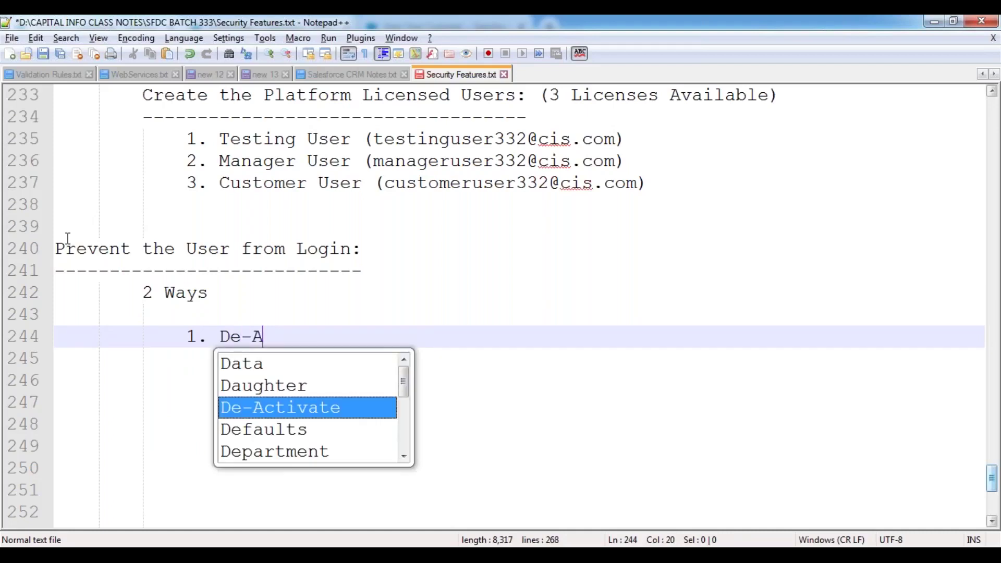
{"action": "key", "text": "Return"}
{"action": "type", "text": "the User"}
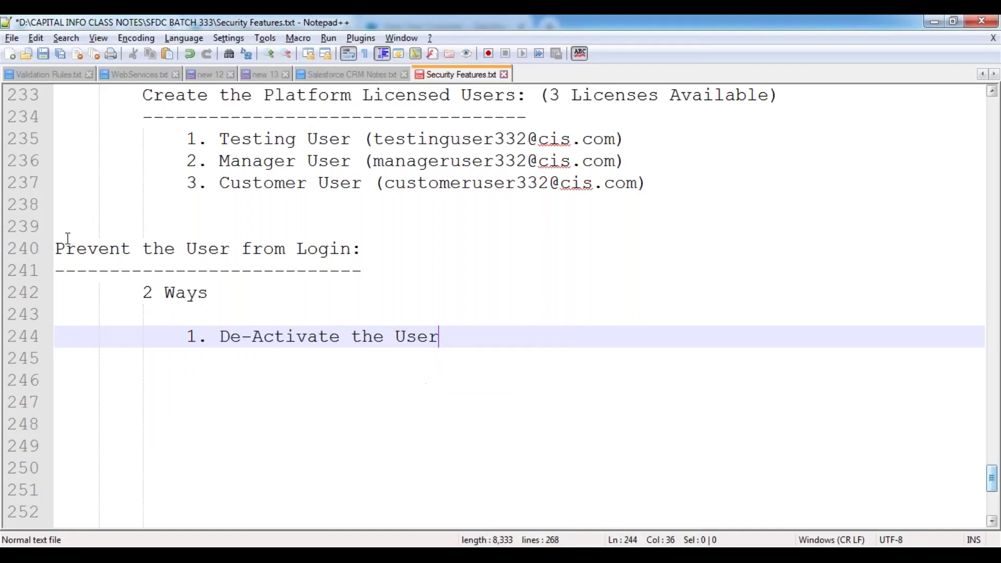
{"action": "key", "text": "Return"}
{"action": "type", "text": "2. "}
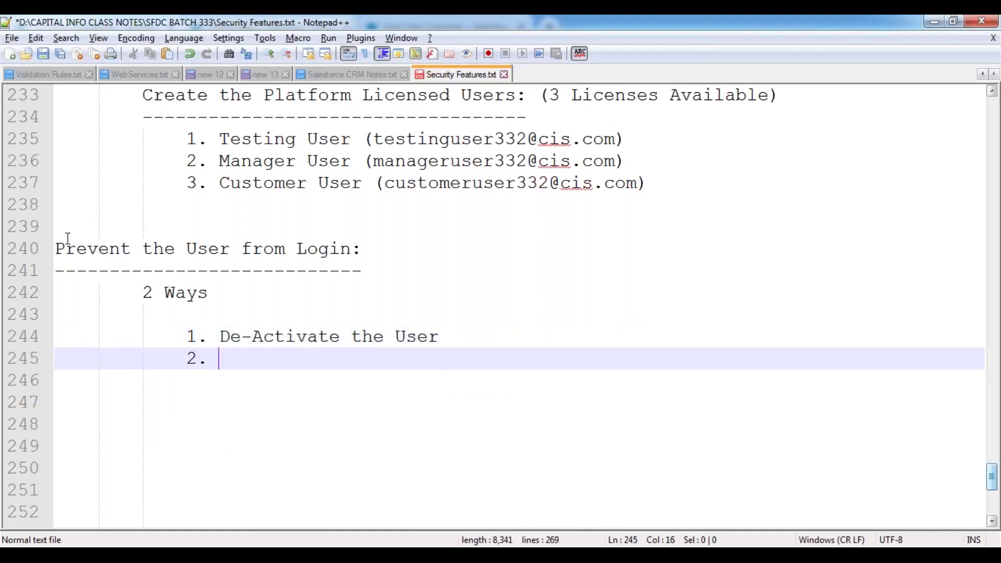
{"action": "type", "text": "Freeze "}
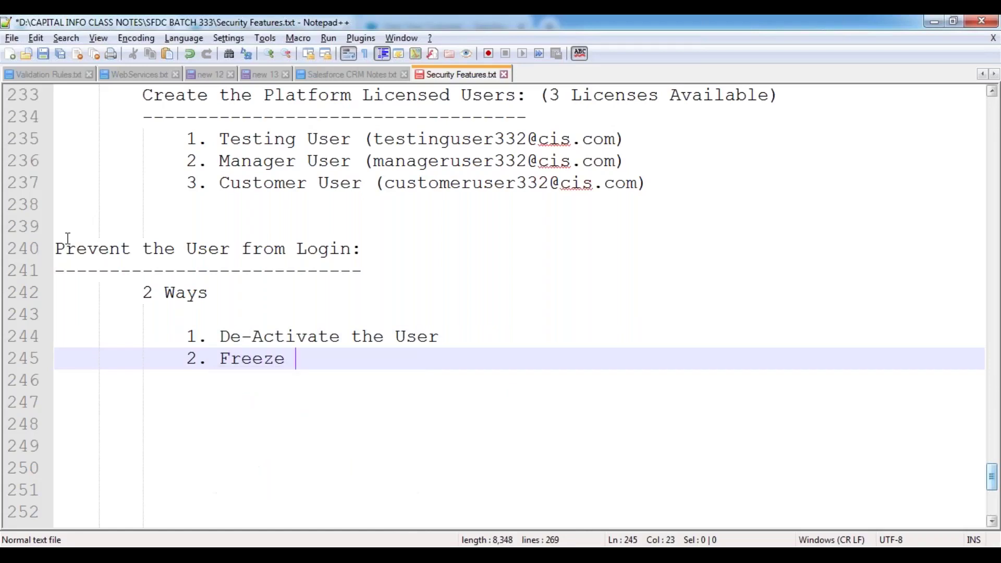
{"action": "type", "text": "the User"}
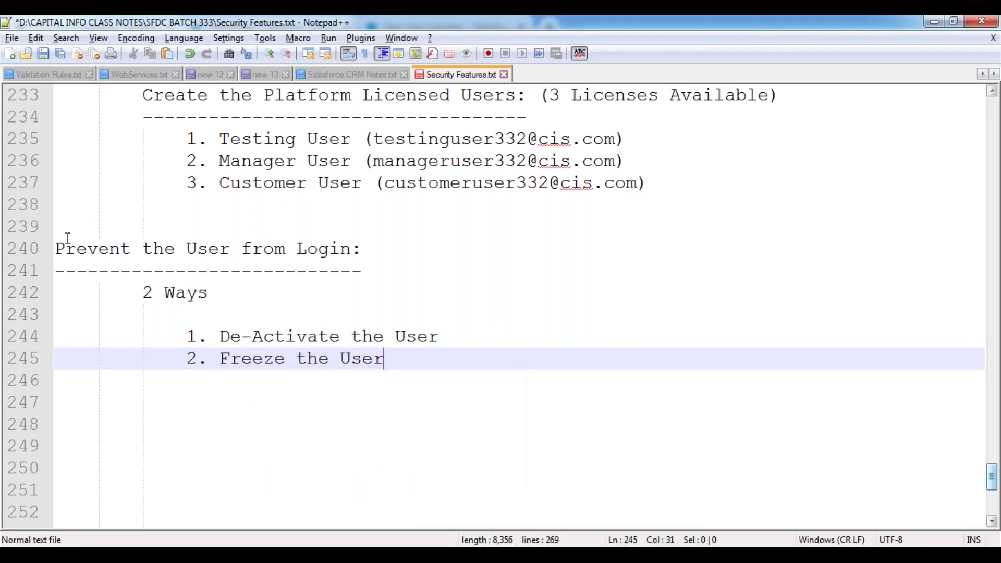
{"action": "key", "text": "Return"}
{"action": "key", "text": "Return"}
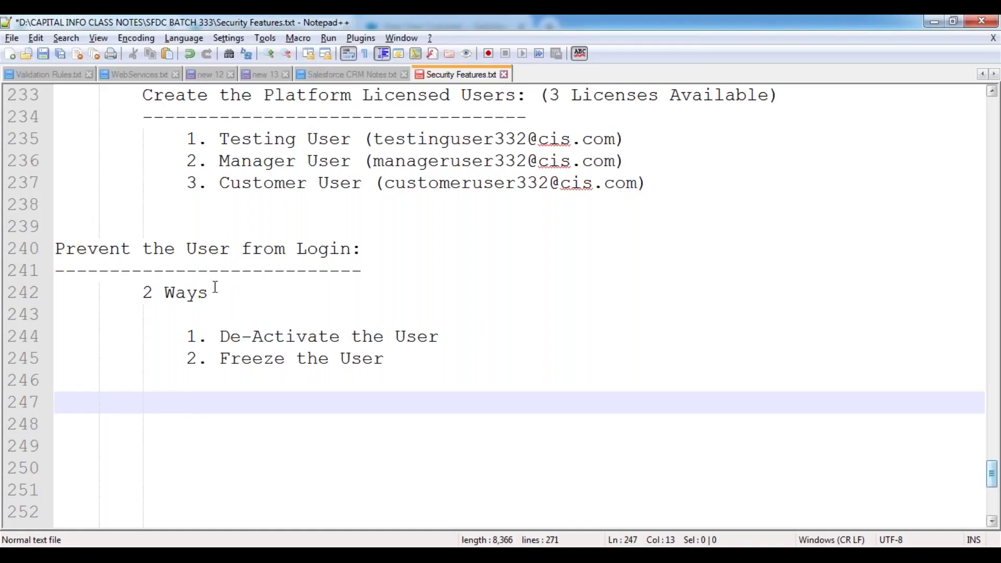
Highlight the two ways to prevent login, then save Security Features.txt
{"action": "left_click_drag", "start_coordinate": [185, 336], "coordinate": [402, 351]}
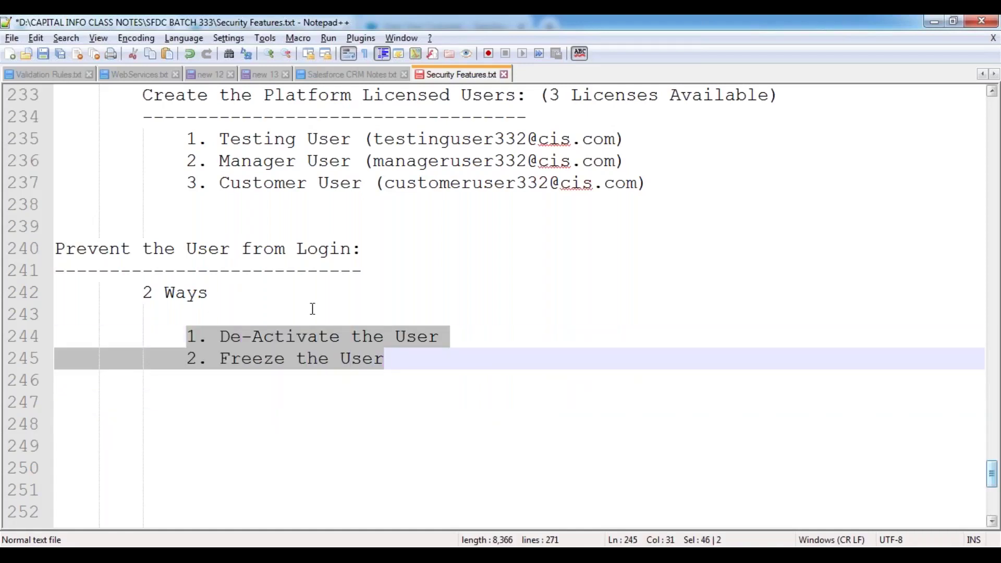
{"action": "scroll", "coordinate": [296, 301], "scroll_direction": "down", "scroll_amount": 3}
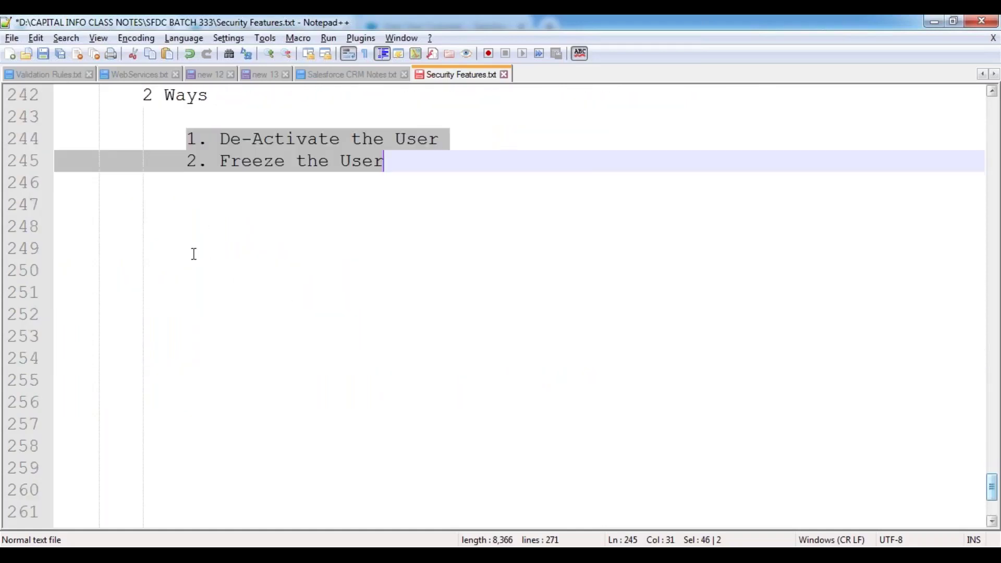
{"action": "left_click", "coordinate": [152, 219]}
{"action": "left_click", "coordinate": [152, 209]}
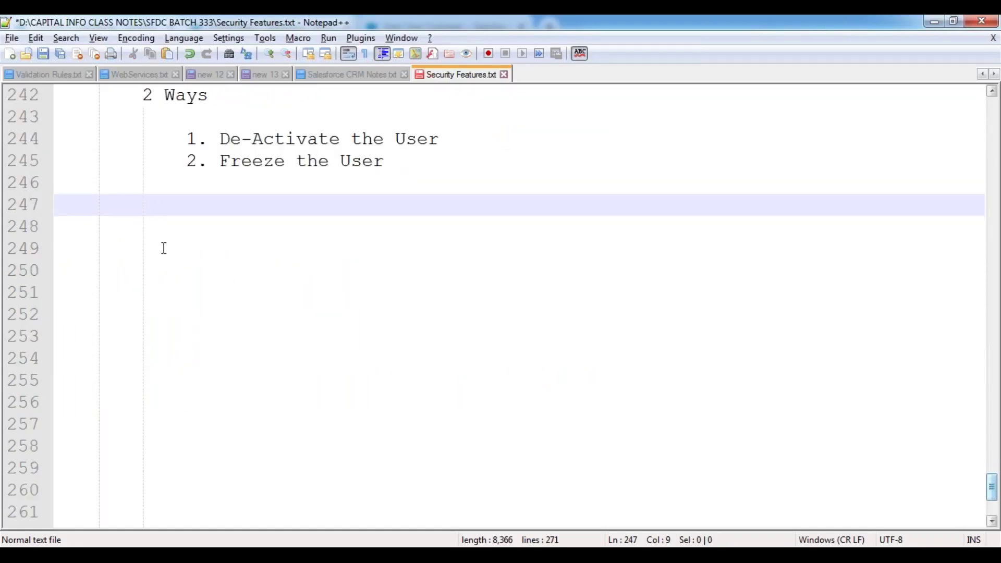
{"action": "left_click", "coordinate": [163, 248]}
{"action": "left_click", "coordinate": [157, 225]}
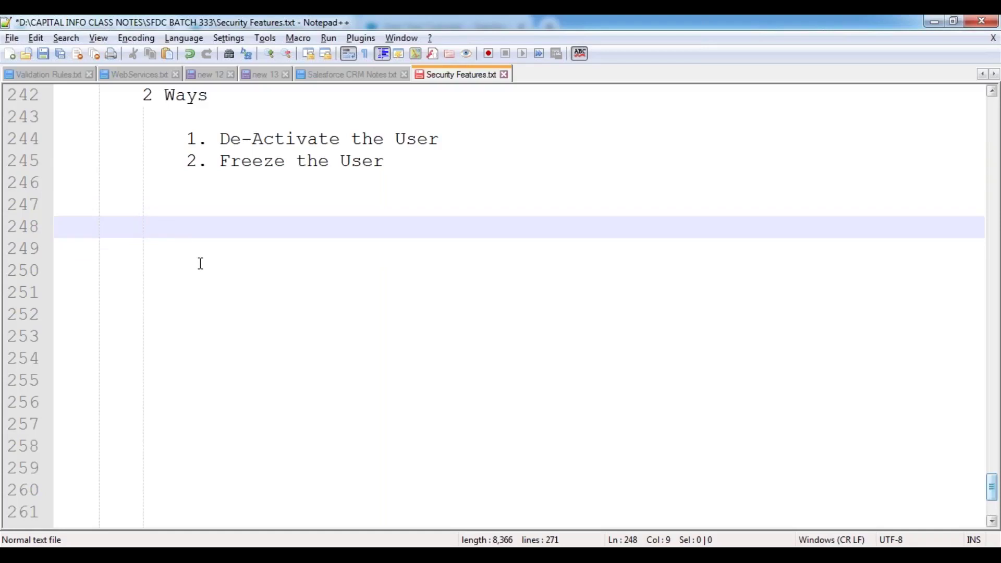
{"action": "key", "text": "ctrl+s"}
{"action": "left_click", "coordinate": [223, 270]}
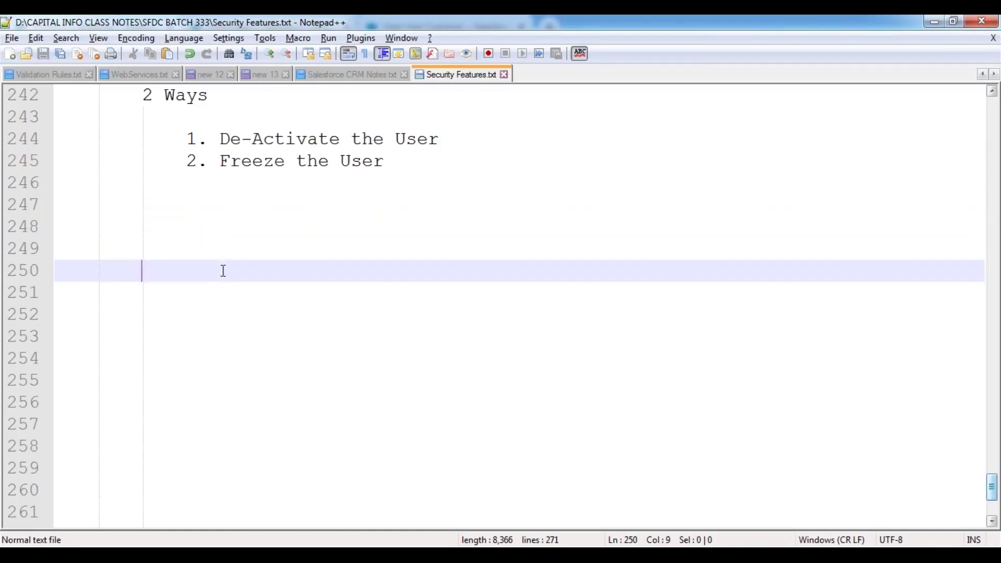
Launch Paint with the mspaint run command
{"action": "key", "text": "super+r"}
{"action": "type", "text": "mspaint"}
{"action": "key", "text": "Return"}
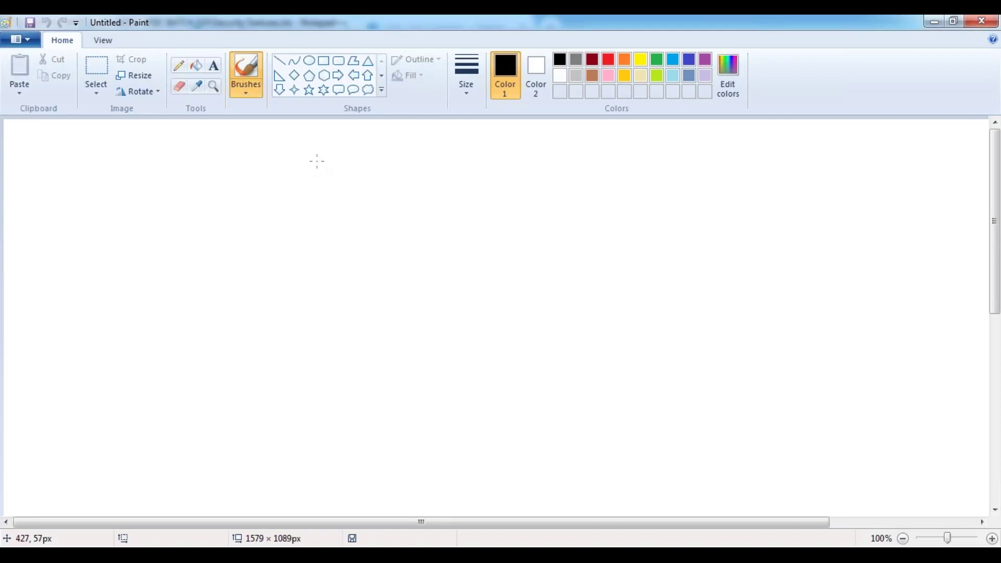
Draw a dark red rounded rectangle across the top of the canvas
{"action": "left_click", "coordinate": [338, 60]}
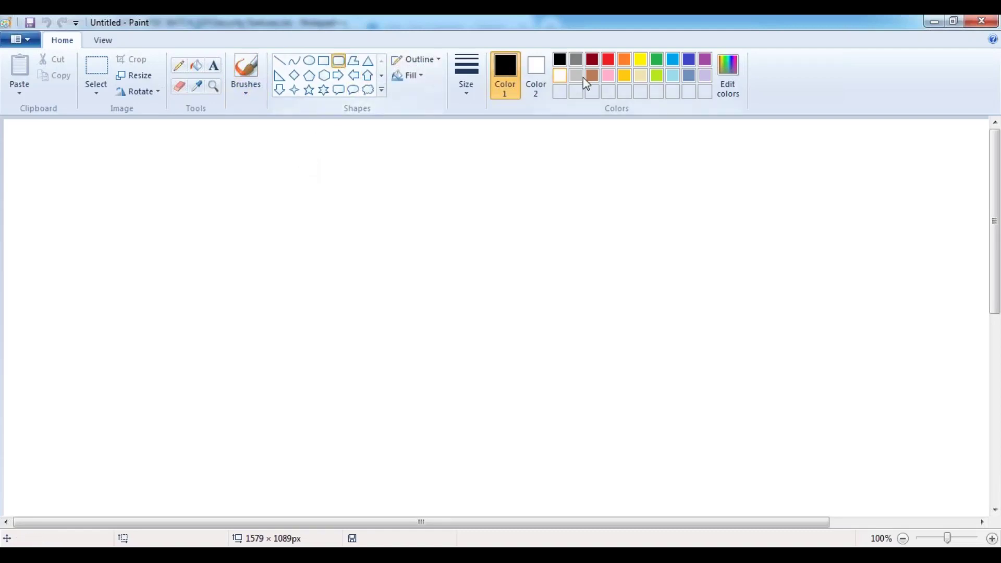
{"action": "left_click", "coordinate": [592, 59]}
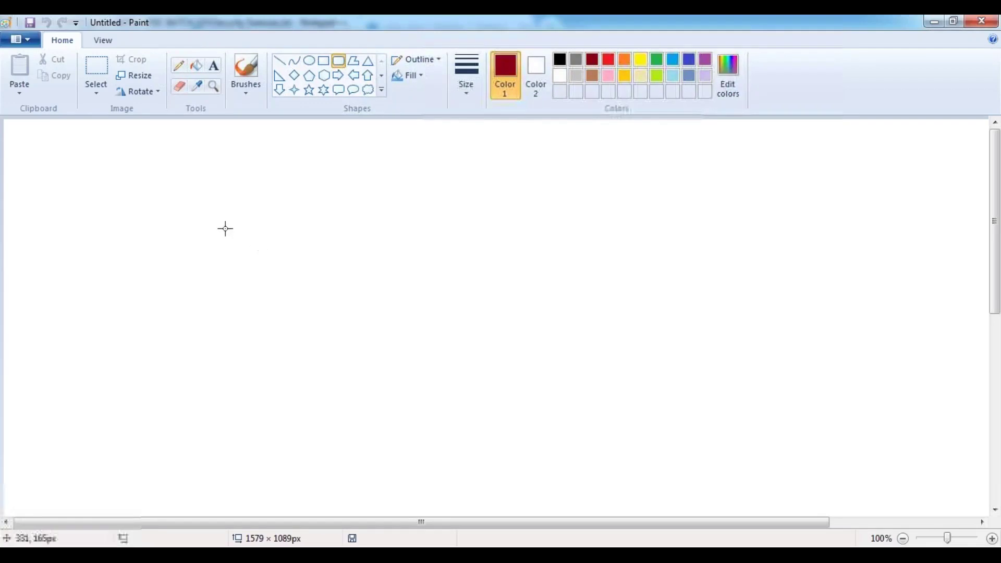
{"action": "left_click_drag", "start_coordinate": [194, 200], "coordinate": [768, 274]}
{"action": "left_click_drag", "start_coordinate": [505, 234], "coordinate": [505, 210]}
{"action": "left_click", "coordinate": [199, 155]}
Label the box 'SALESFORCE.COM ORGANIZATION' with '(5 Developers)' on a second line
{"action": "left_click", "coordinate": [213, 66]}
{"action": "left_click", "coordinate": [559, 59]}
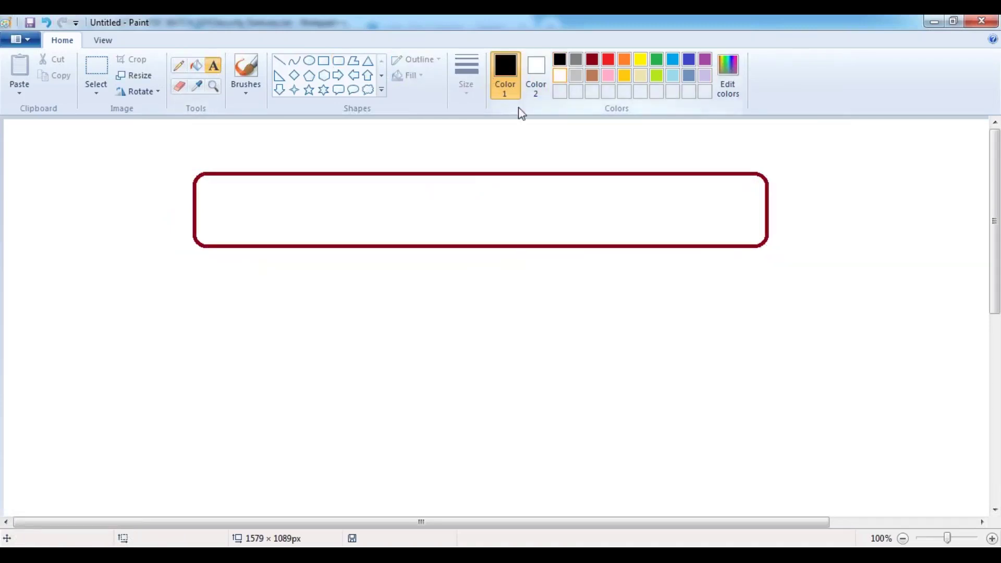
{"action": "left_click", "coordinate": [315, 206]}
{"action": "type", "text": "SALED"}
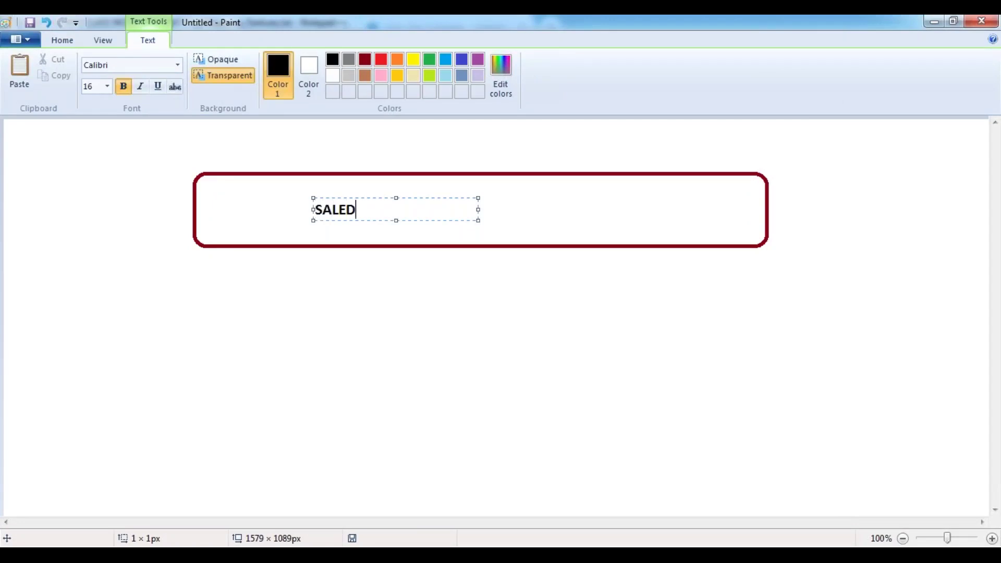
{"action": "type", "text": "RCE"}
{"action": "key", "text": "BackSpace"}
{"action": "key", "text": "BackSpace"}
{"action": "key", "text": "BackSpace"}
{"action": "type", "text": "OCRCE.COM ORGANIZATION"}
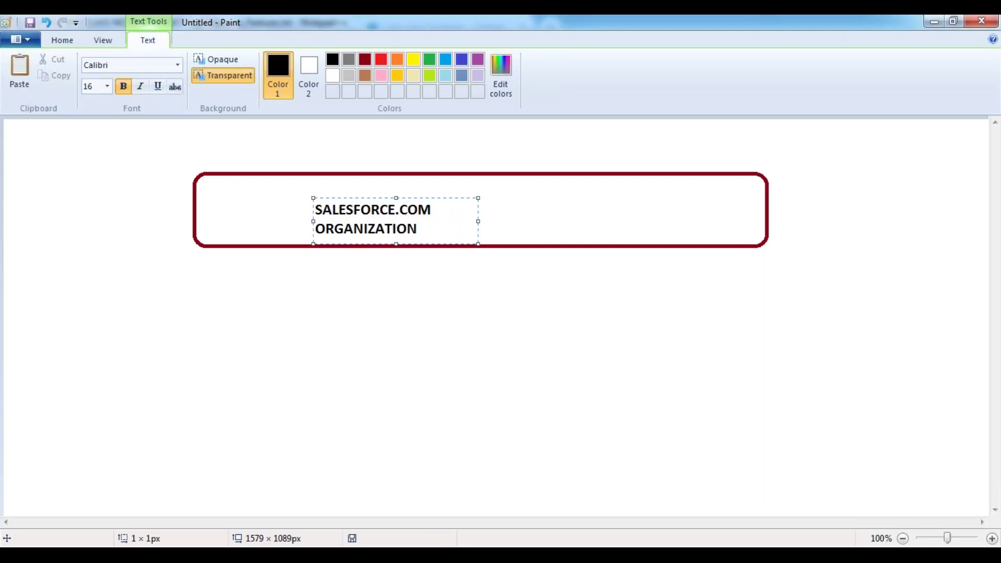
{"action": "left_click_drag", "start_coordinate": [479, 221], "coordinate": [634, 219]}
{"action": "mouse_move", "coordinate": [445, 198]}
{"action": "left_mouse_down"}
{"action": "mouse_move", "coordinate": [476, 196]}
{"action": "mouse_move", "coordinate": [461, 187]}
{"action": "left_mouse_up"}
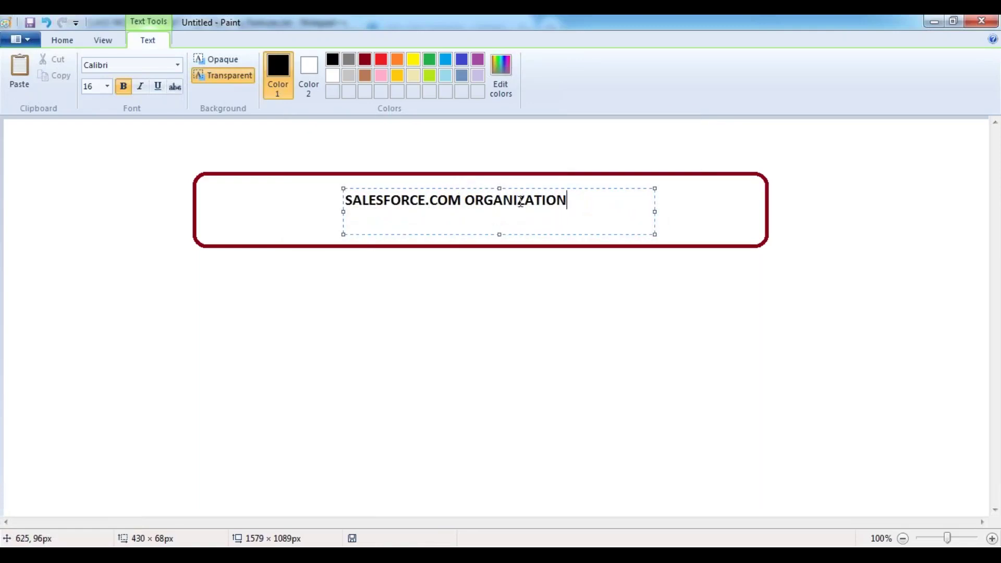
{"action": "key", "text": "Return"}
{"action": "type", "text": "(5 dEVELOPE"}
{"action": "key", "text": "BackSpace"}
{"action": "key", "text": "BackSpace"}
{"action": "key", "text": "BackSpace"}
{"action": "key", "text": "BackSpace"}
{"action": "key", "text": "BackSpace"}
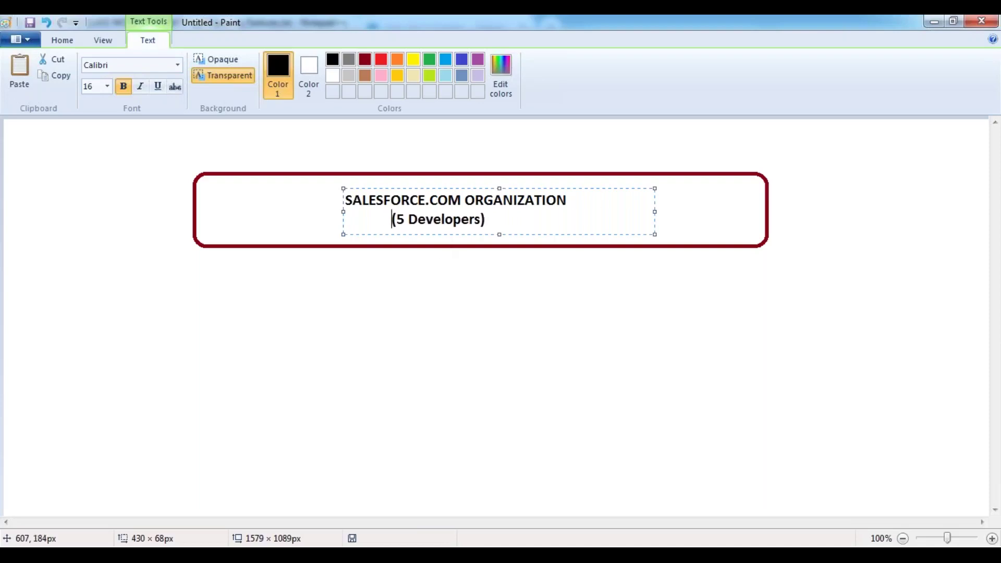
{"action": "left_click", "coordinate": [347, 298]}
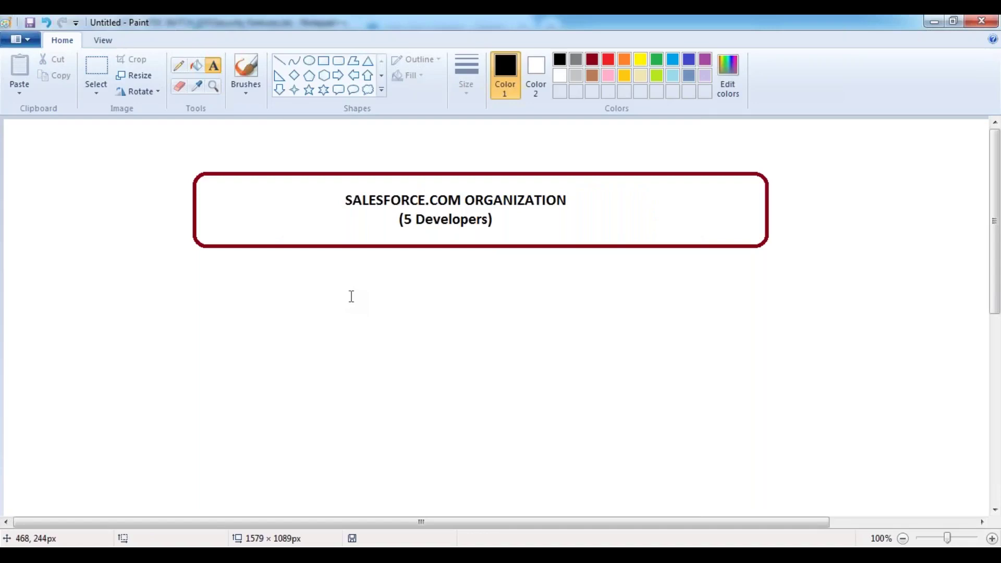
Draw a stick figure: a small oval head above a rounded-rectangle body
{"action": "left_click", "coordinate": [311, 62]}
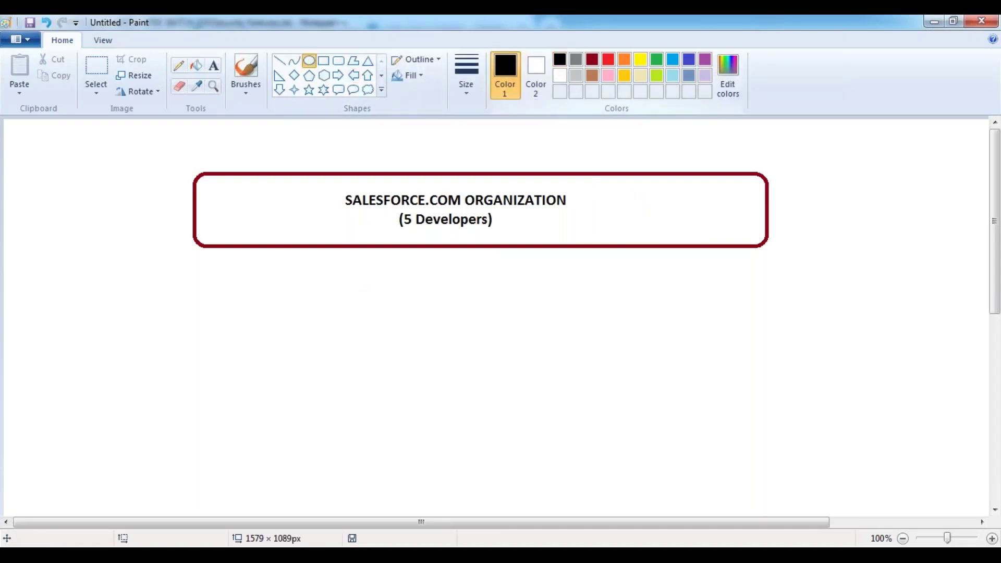
{"action": "left_click_drag", "start_coordinate": [153, 340], "coordinate": [184, 395]}
{"action": "left_click", "coordinate": [241, 344]}
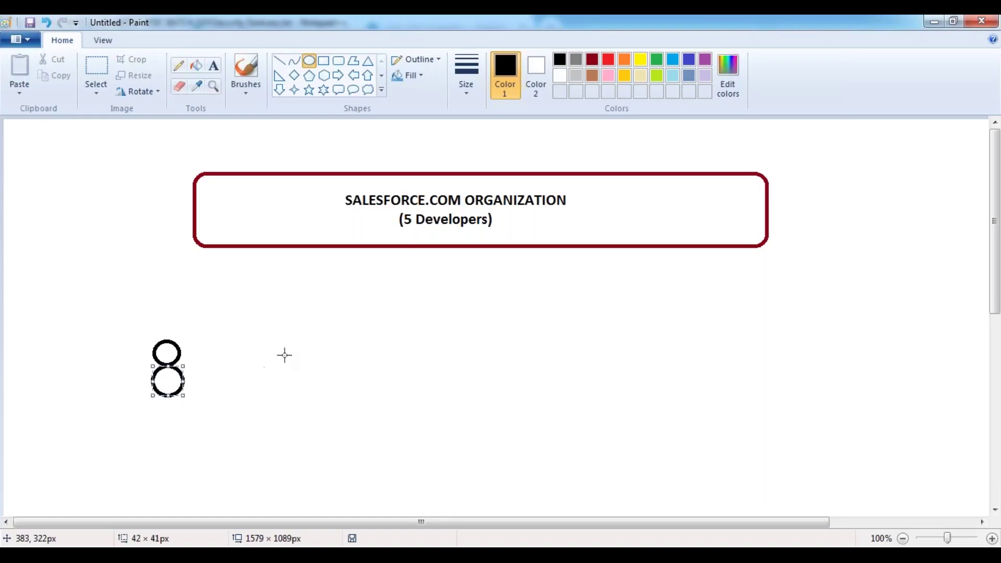
{"action": "key", "text": "ctrl+z"}
{"action": "left_click", "coordinate": [339, 61]}
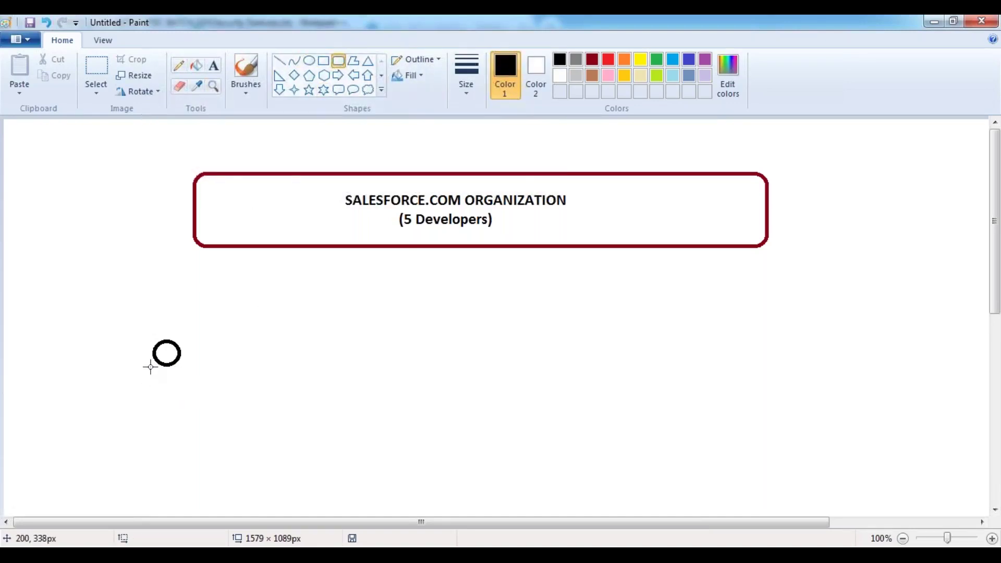
{"action": "left_click_drag", "start_coordinate": [151, 366], "coordinate": [180, 411]}
{"action": "left_click", "coordinate": [234, 377]}
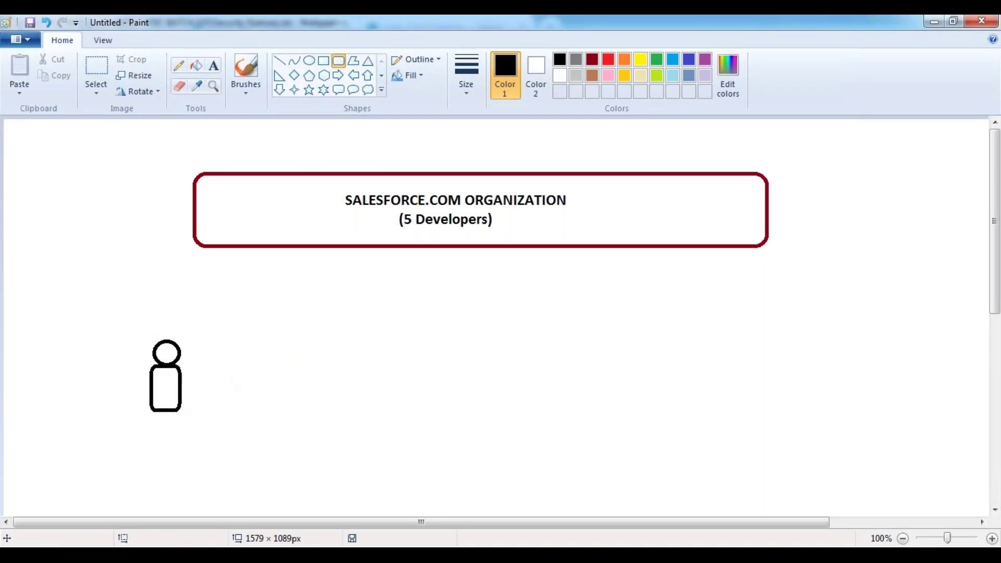
{"action": "left_click", "coordinate": [214, 70]}
Move the figure below the box and paste four copies beside it in a row
{"action": "left_click", "coordinate": [97, 70]}
{"action": "left_click_drag", "start_coordinate": [139, 335], "coordinate": [189, 423]}
{"action": "left_click_drag", "start_coordinate": [165, 371], "coordinate": [222, 405]}
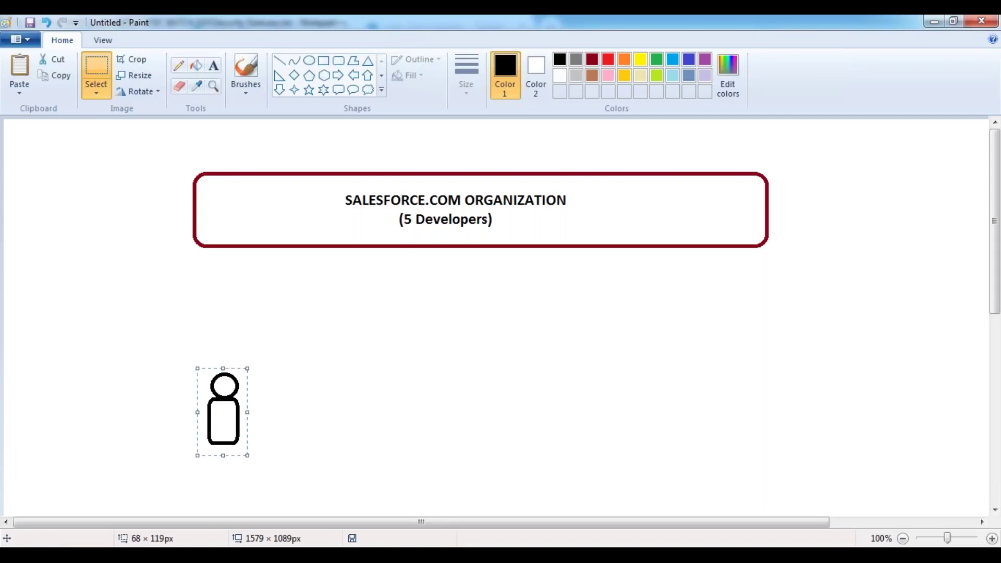
{"action": "left_click", "coordinate": [304, 335]}
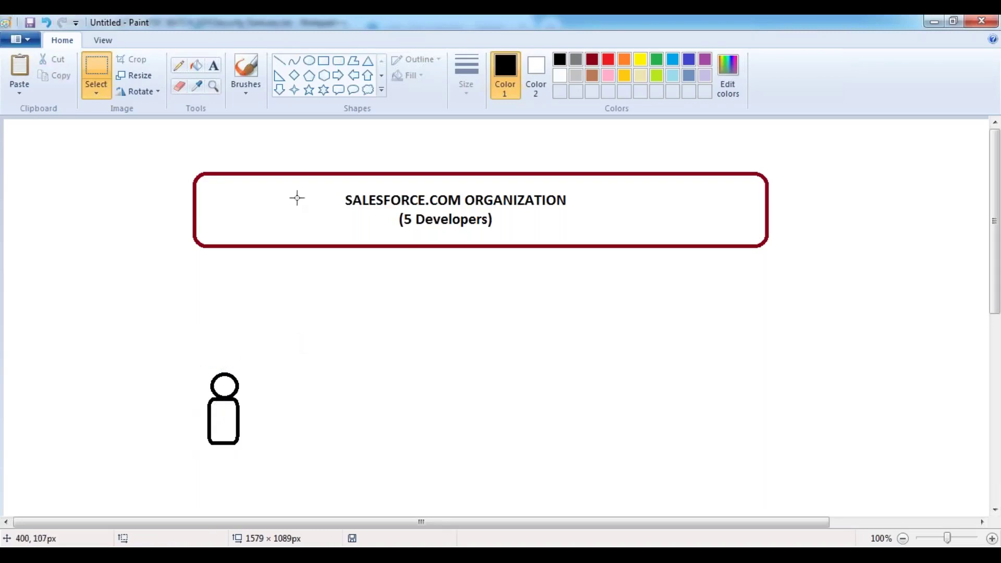
{"action": "key", "text": "ctrl+v"}
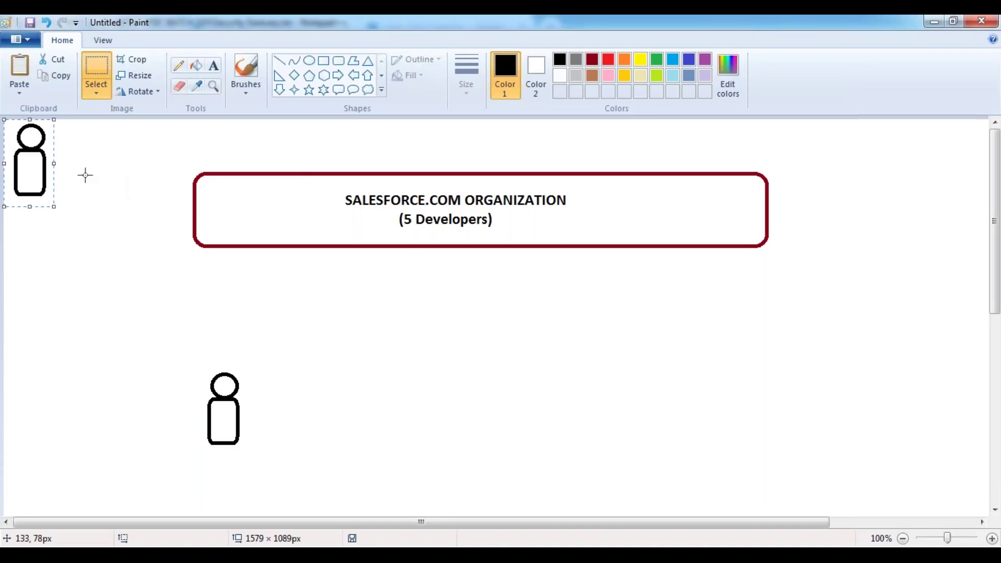
{"action": "left_click_drag", "start_coordinate": [52, 165], "coordinate": [374, 418]}
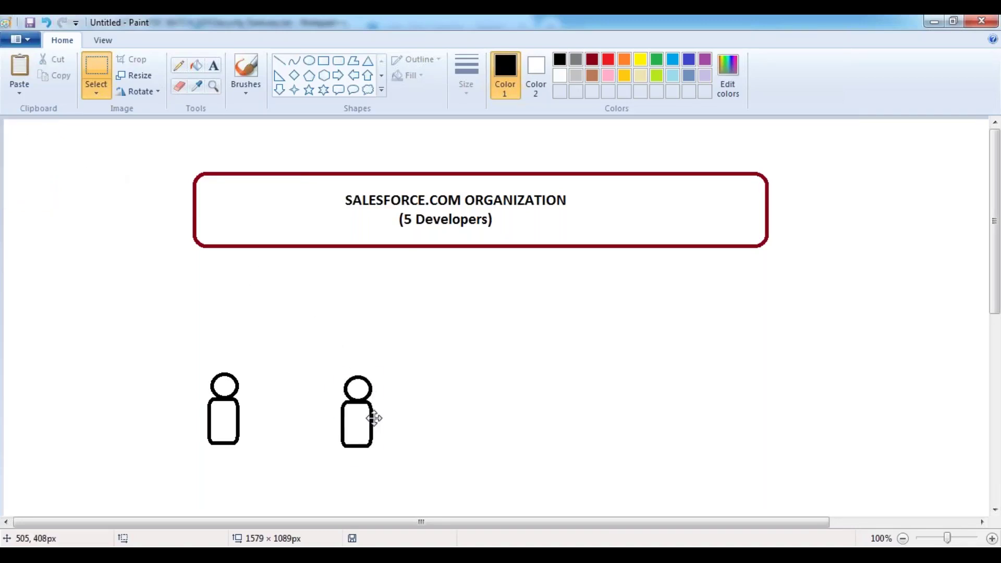
{"action": "key", "text": "ctrl+v"}
{"action": "left_click_drag", "start_coordinate": [29, 159], "coordinate": [482, 412]}
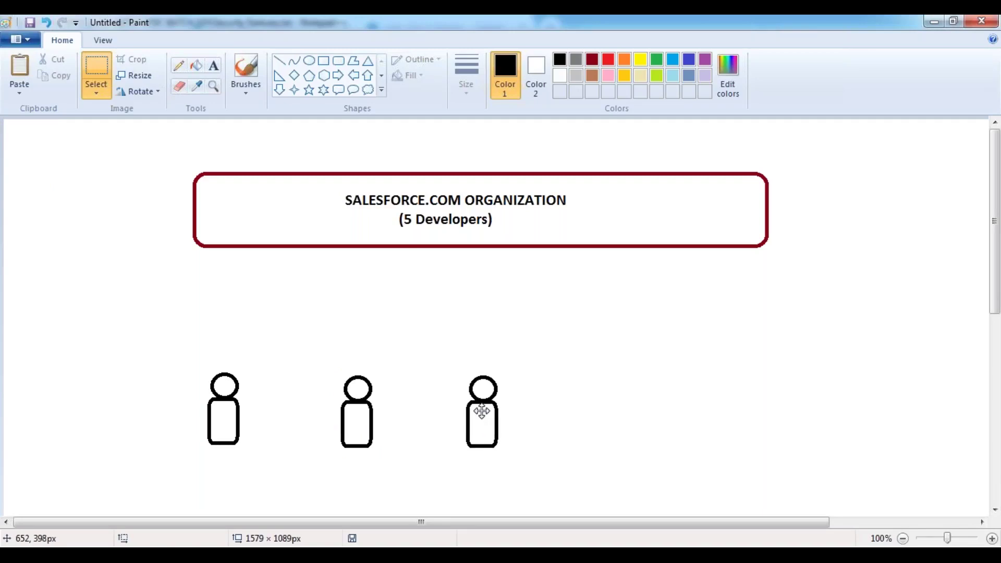
{"action": "left_click", "coordinate": [576, 395]}
{"action": "key", "text": "ctrl+v"}
{"action": "left_click_drag", "start_coordinate": [36, 182], "coordinate": [606, 400]}
{"action": "left_click_drag", "start_coordinate": [346, 316], "coordinate": [347, 318]}
{"action": "key", "text": "ctrl+v"}
{"action": "left_click_drag", "start_coordinate": [26, 162], "coordinate": [718, 409]}
Draw blue-grey lines from the box's bottom edge to the first two figures
{"action": "left_click", "coordinate": [324, 284]}
{"action": "left_click", "coordinate": [279, 61]}
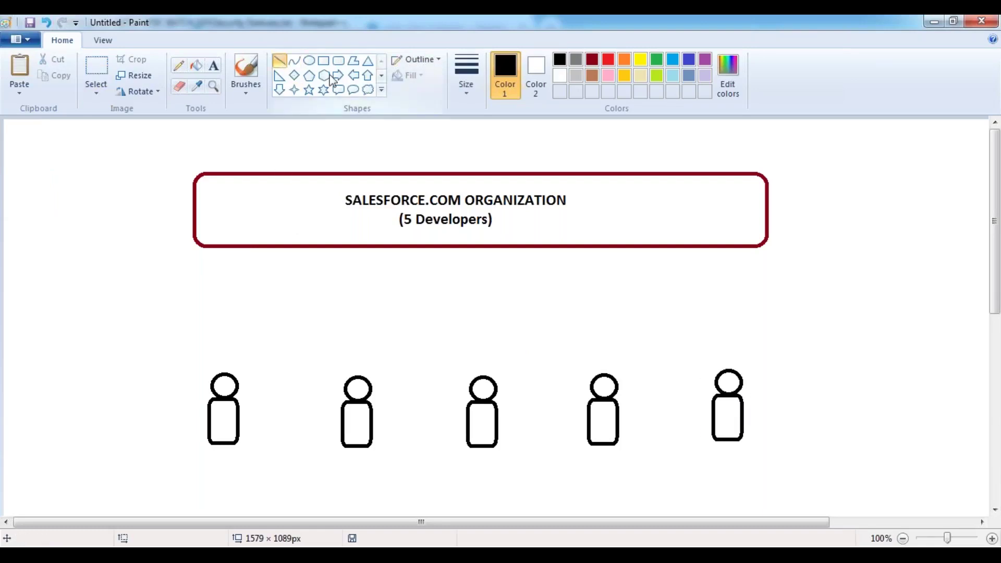
{"action": "left_click", "coordinate": [689, 77]}
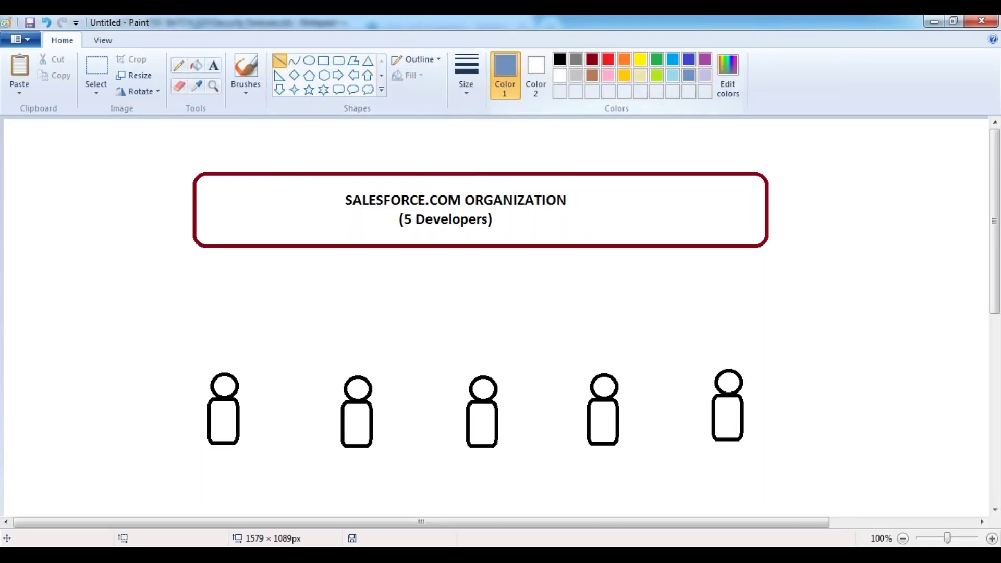
{"action": "left_click_drag", "start_coordinate": [297, 249], "coordinate": [226, 369]}
{"action": "left_click_drag", "start_coordinate": [381, 248], "coordinate": [358, 376]}
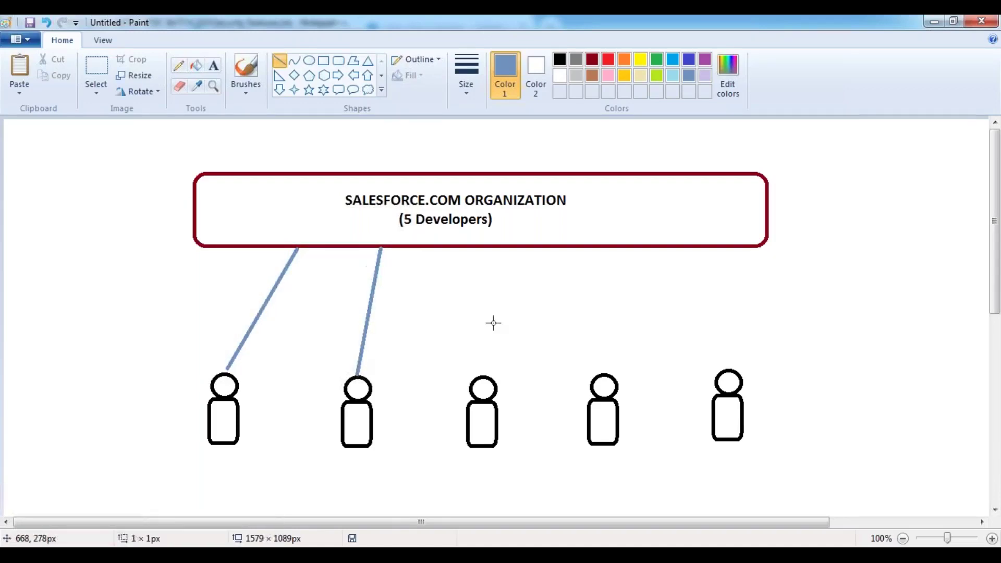
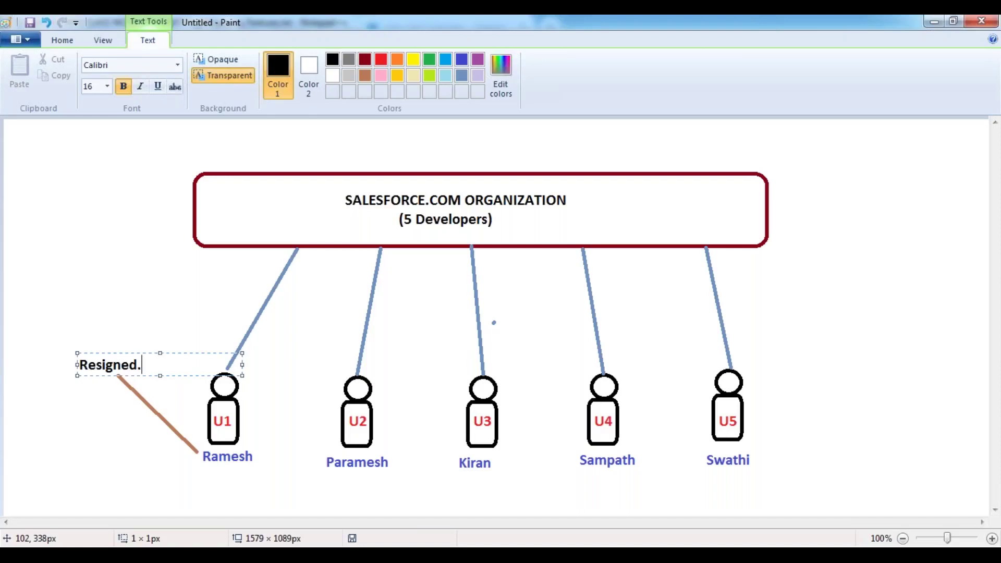
Commit the bold 'Resigned.' label beside Ramesh's figure on the canvas
{"action": "left_click", "coordinate": [88, 325]}
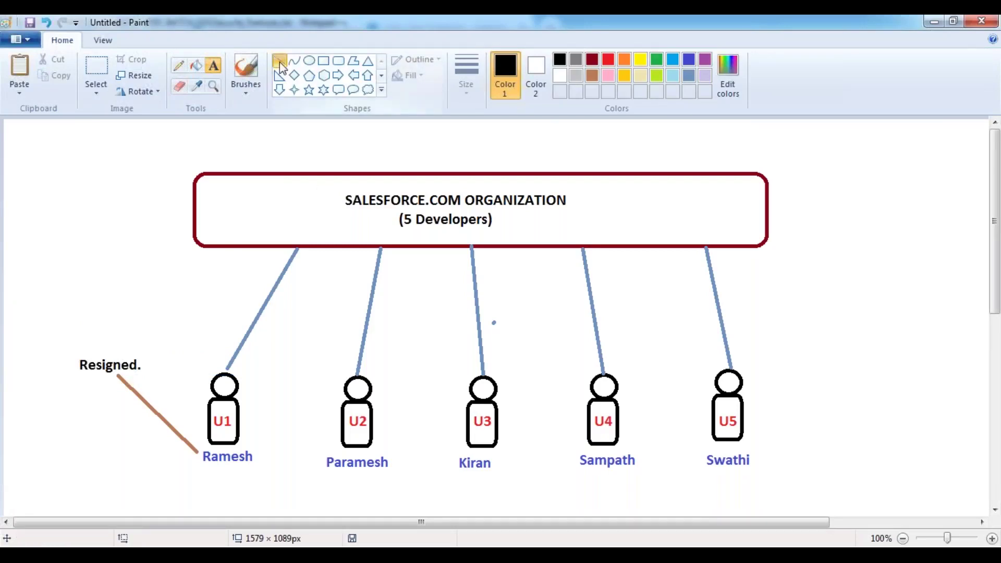
Draw a gold straight line rising up from the 'Resigned.' label
{"action": "left_click", "coordinate": [279, 60]}
{"action": "left_click", "coordinate": [624, 76]}
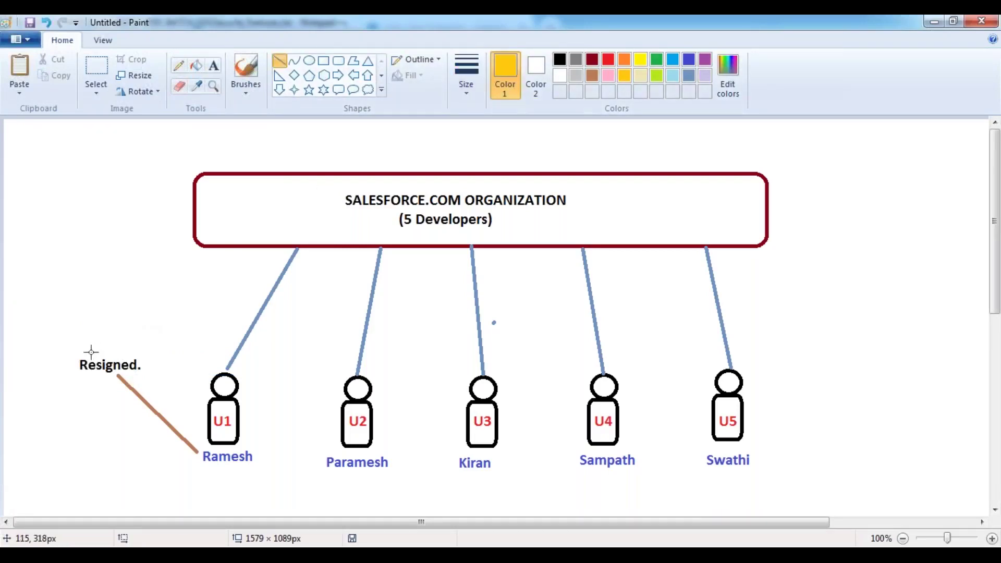
{"action": "left_click_drag", "start_coordinate": [96, 351], "coordinate": [83, 309]}
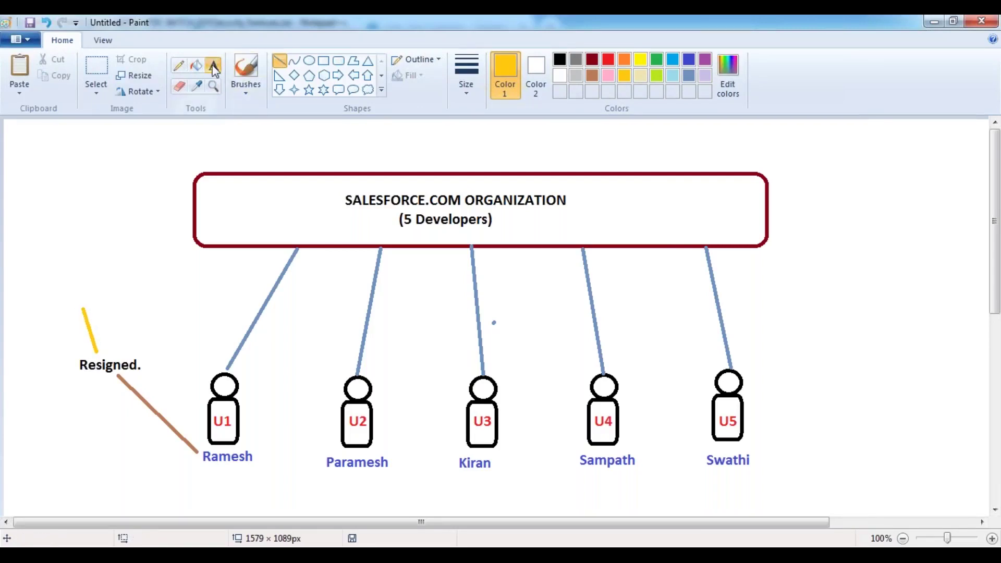
Start a purple 'De-Activate' text label above the gold line
{"action": "left_click", "coordinate": [213, 65]}
{"action": "left_click", "coordinate": [701, 62]}
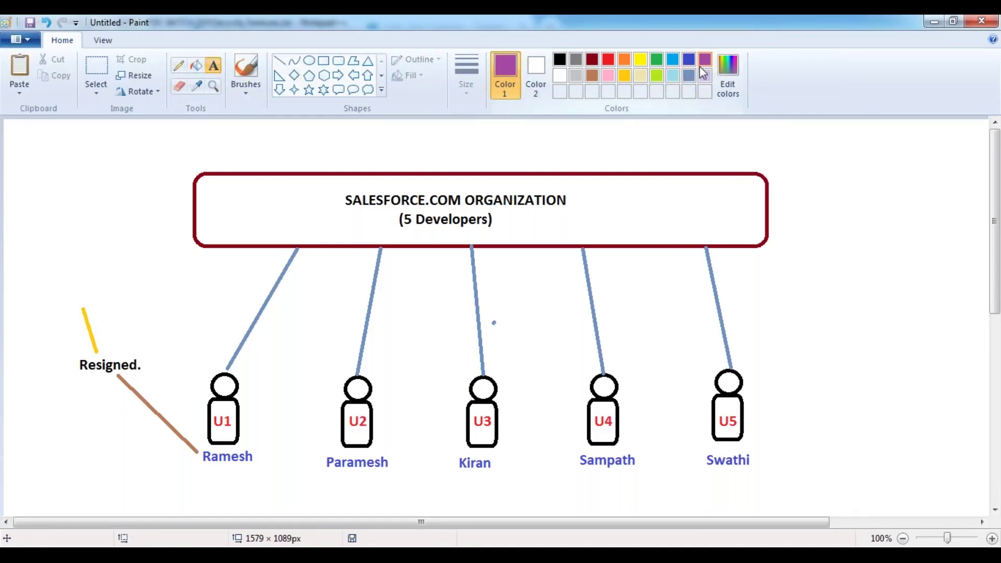
{"action": "left_click", "coordinate": [50, 297]}
{"action": "type", "text": "De-Acti"}
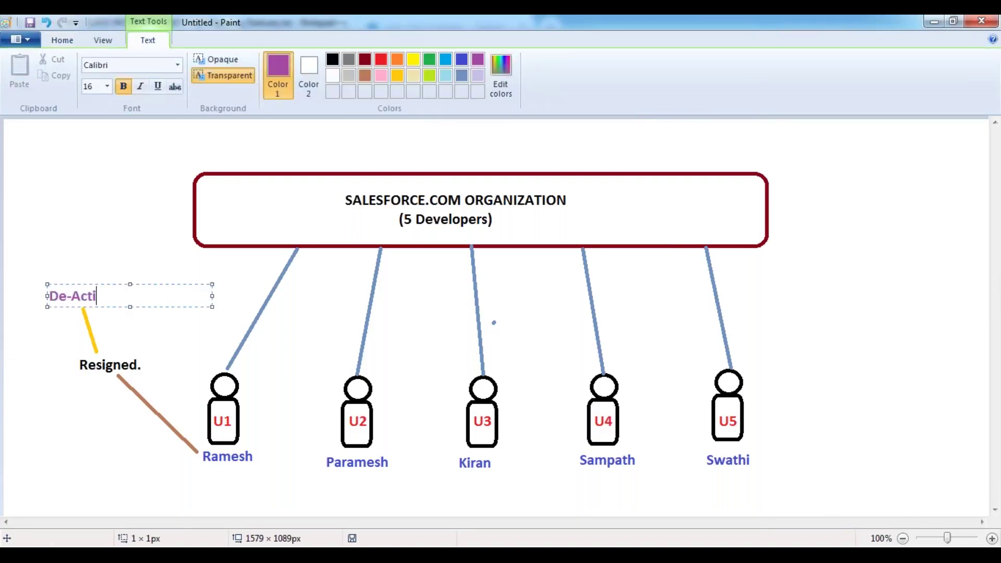
{"action": "type", "text": "vate"}
Finish the De-Activate label and draw a steel blue line rising above it
{"action": "left_click", "coordinate": [100, 241]}
{"action": "left_click", "coordinate": [280, 61]}
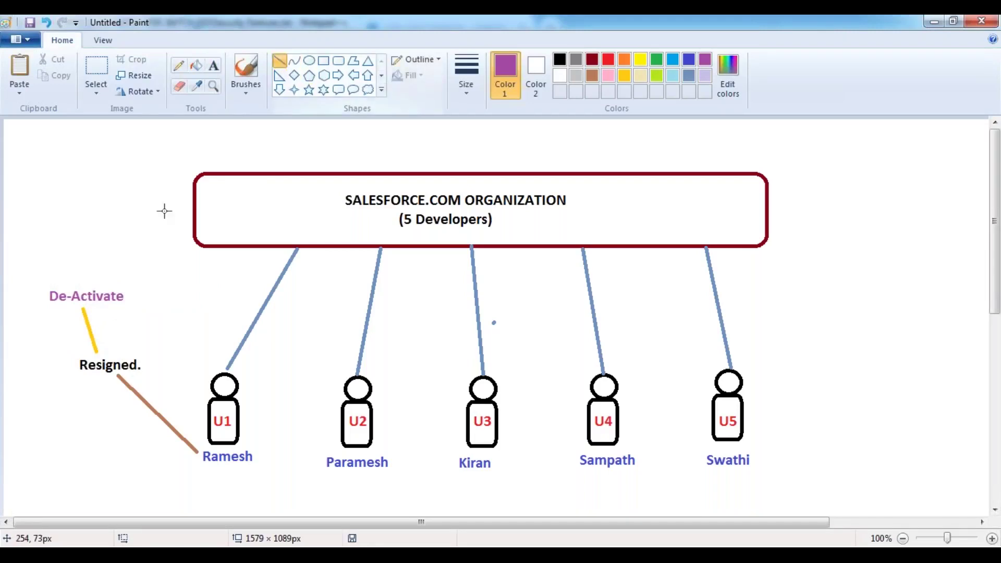
{"action": "left_click_drag", "start_coordinate": [84, 282], "coordinate": [81, 239]}
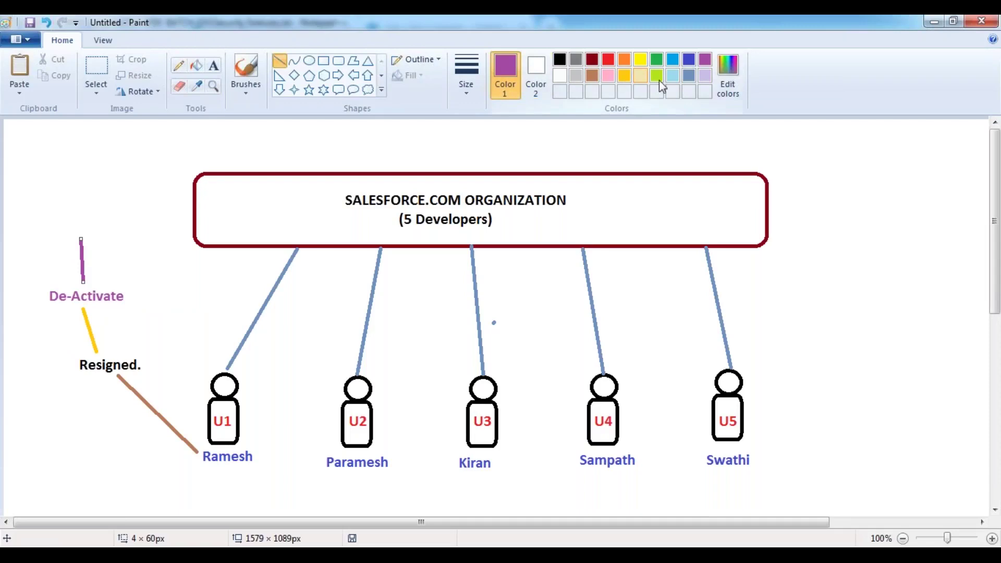
{"action": "left_click", "coordinate": [687, 77]}
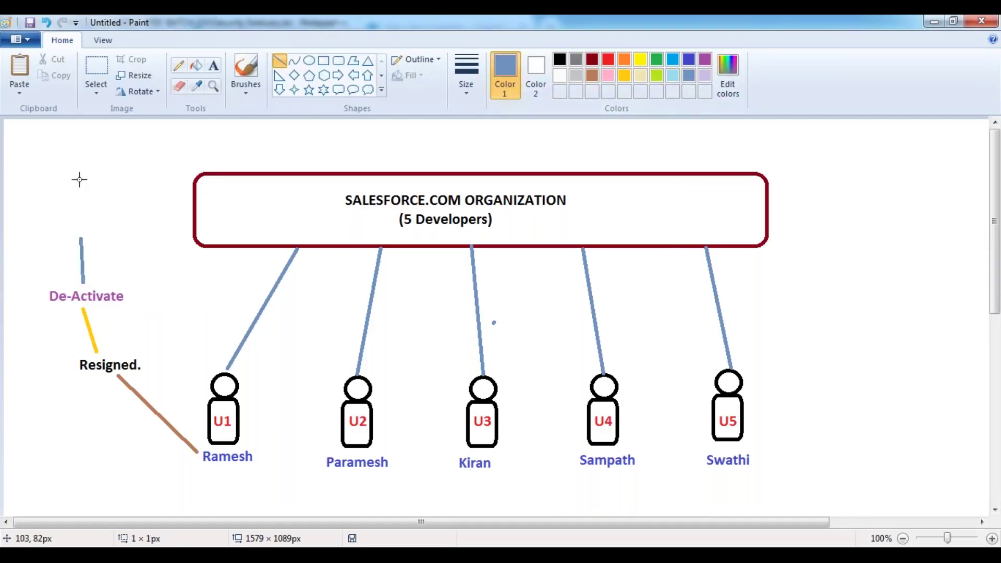
Add the dark red note 'It returns the assigned License.' left of the org box
{"action": "left_click", "coordinate": [592, 59]}
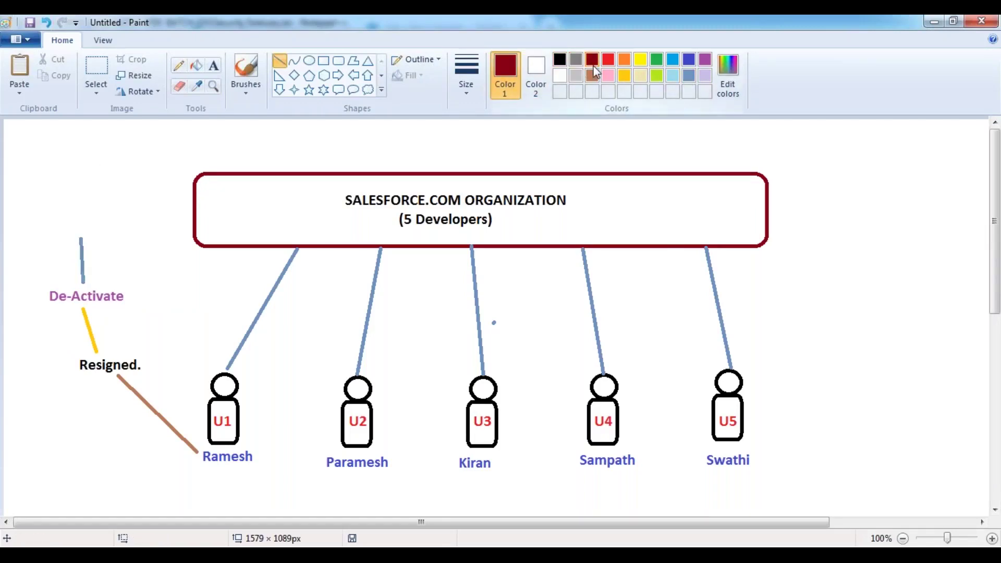
{"action": "left_click", "coordinate": [213, 72]}
{"action": "left_click", "coordinate": [47, 187]}
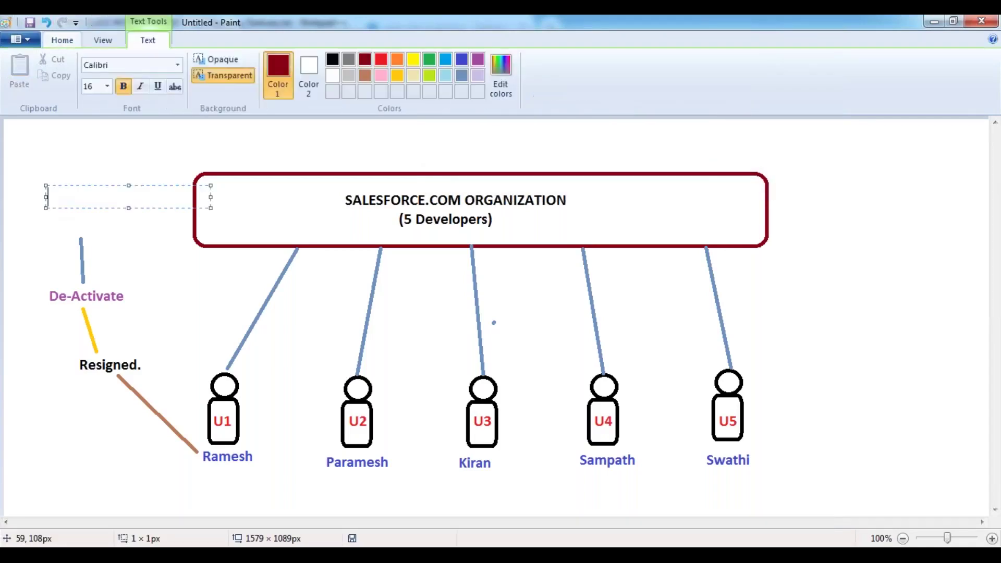
{"action": "type", "text": "Use"}
{"action": "key", "text": "BackSpace"}
{"action": "key", "text": "BackSpace"}
{"action": "key", "text": "BackSpace"}
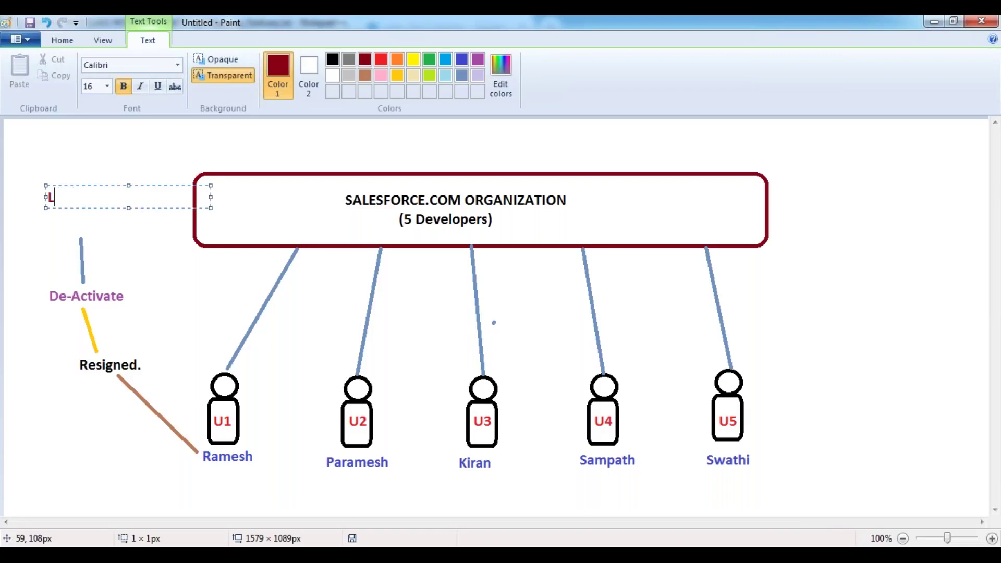
{"action": "type", "text": "It returns the as"}
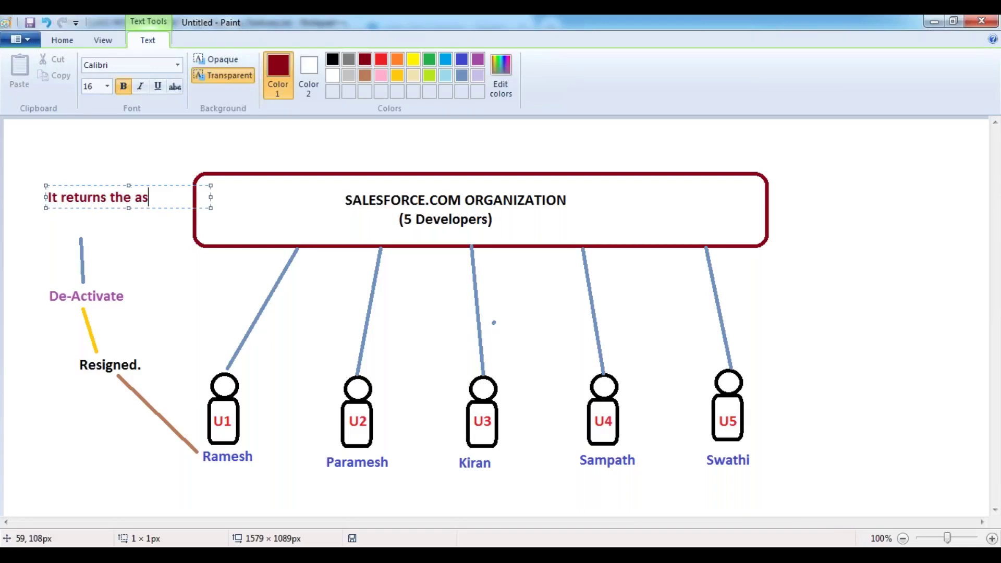
{"action": "type", "text": "signed Licenses"}
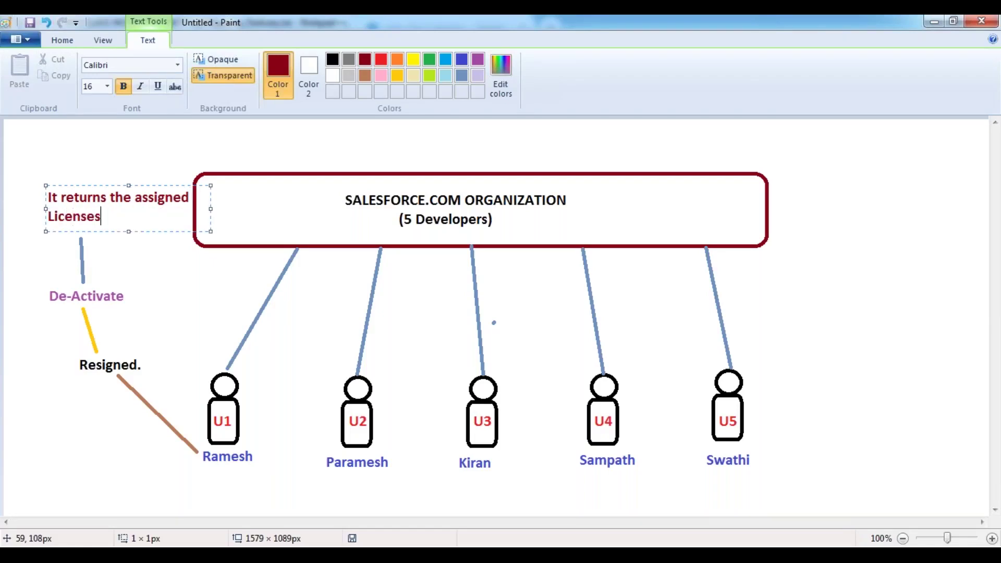
{"action": "type", "text": "."}
{"action": "key", "text": "BackSpace"}
{"action": "key", "text": "BackSpace"}
{"action": "key", "text": "BackSpace"}
{"action": "type", "text": "."}
{"action": "left_click_drag", "start_coordinate": [115, 185], "coordinate": [100, 185]}
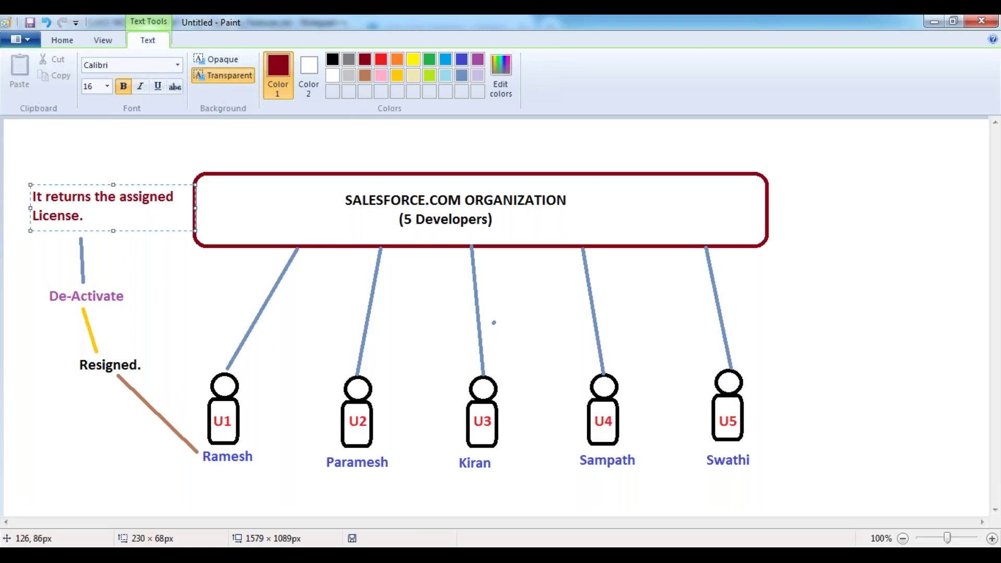
Type a dark red '(Active CheckBox)' note and set it just under De-Activate
{"action": "left_click", "coordinate": [162, 255]}
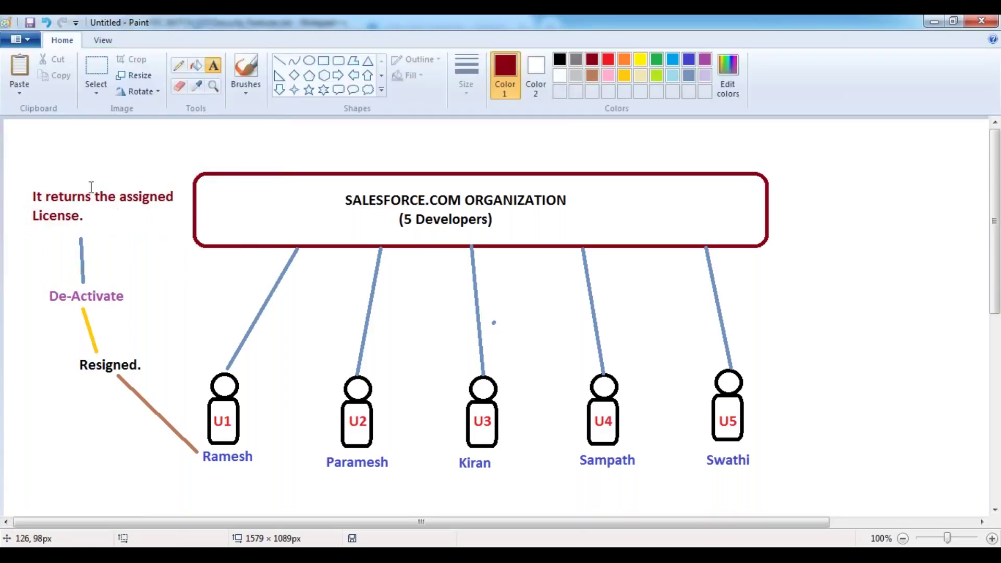
{"action": "left_click", "coordinate": [97, 313]}
{"action": "type", "text": "("}
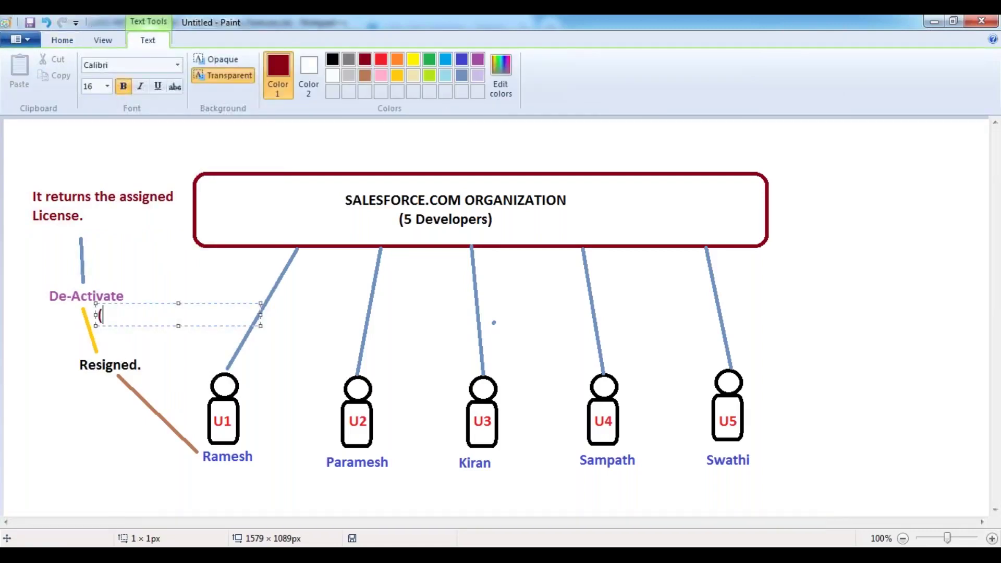
{"action": "type", "text": "Active CheckBox)"}
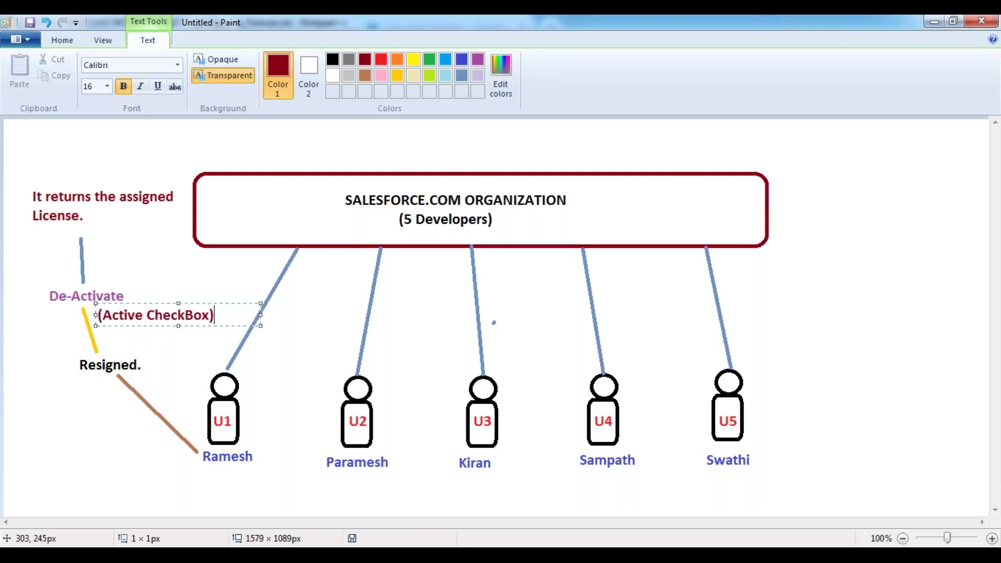
{"action": "left_click_drag", "start_coordinate": [191, 298], "coordinate": [118, 296]}
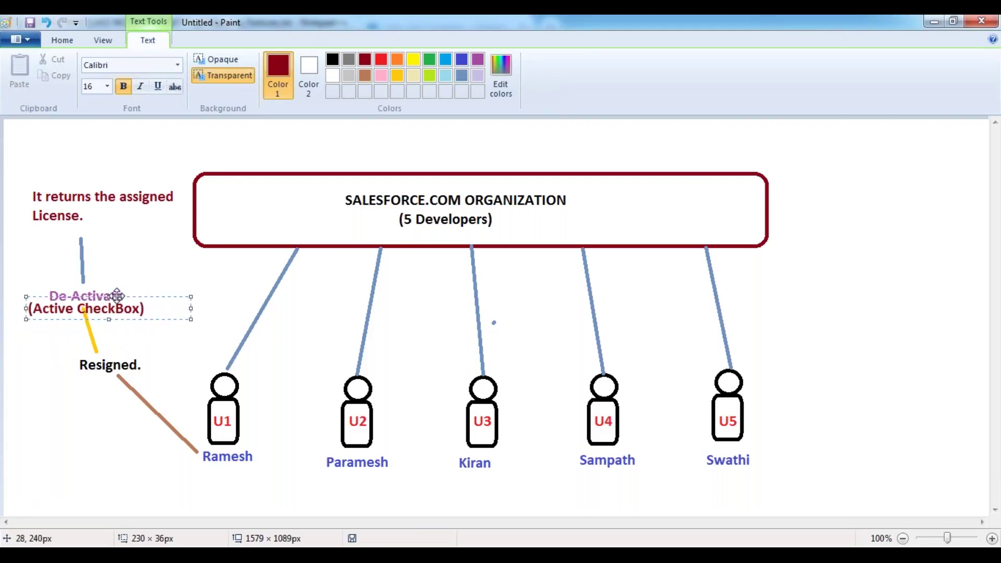
{"action": "left_click", "coordinate": [168, 236]}
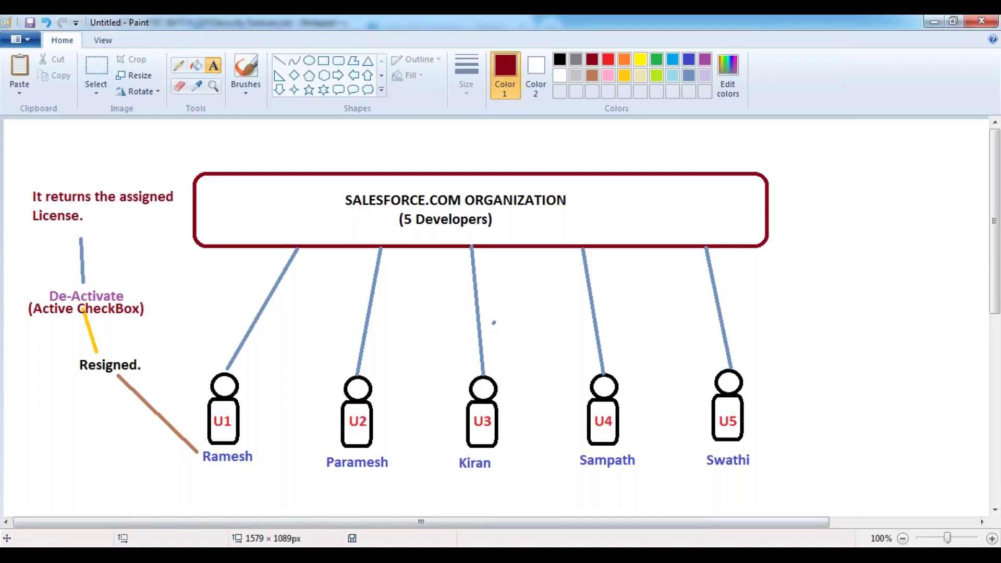
In Chrome, close the duplicate Home Page tab and go to Setup's System Overview page
{"action": "mouse_move", "coordinate": [200, 556]}
{"action": "left_click", "coordinate": [251, 444]}
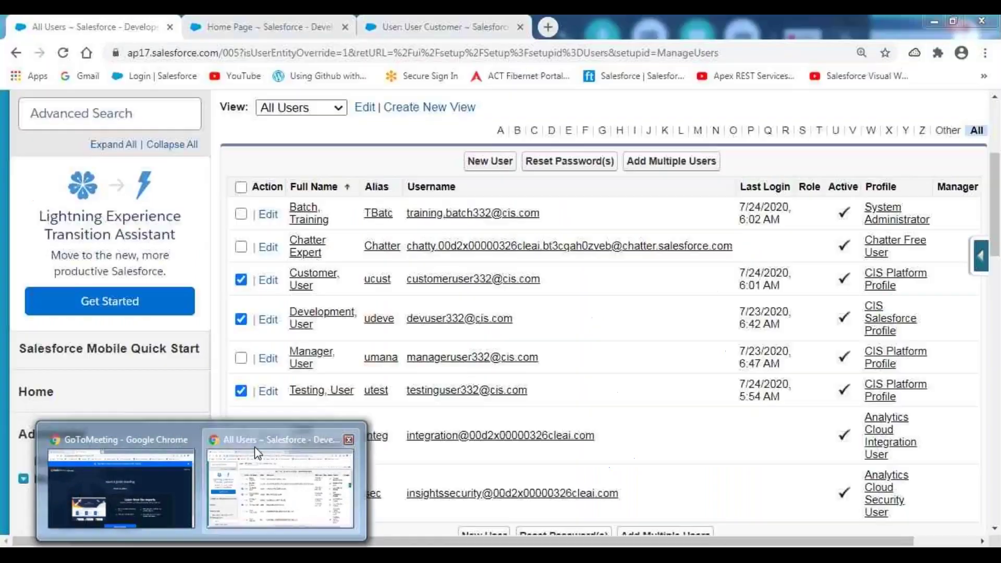
{"action": "left_click", "coordinate": [298, 32]}
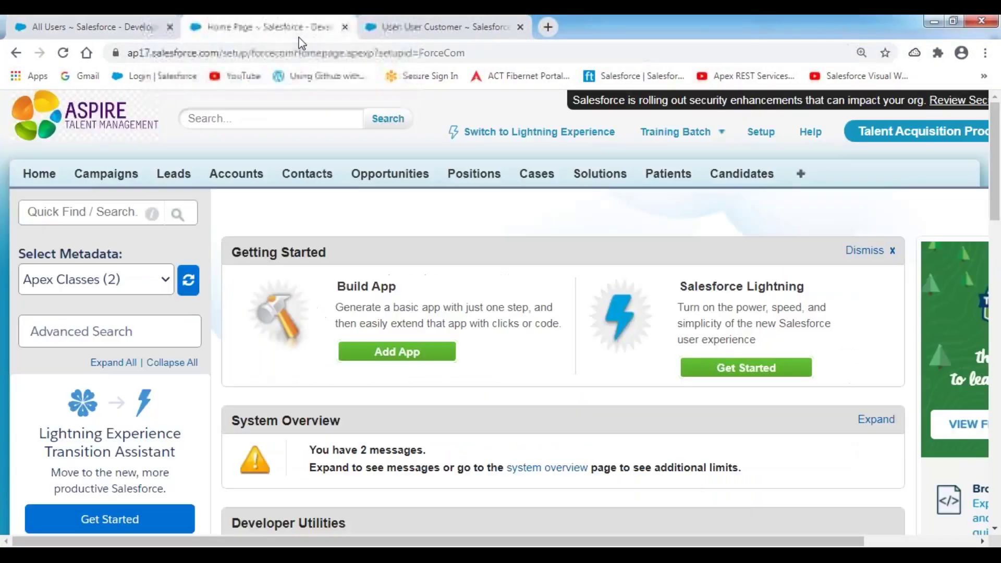
{"action": "right_click", "coordinate": [298, 35]}
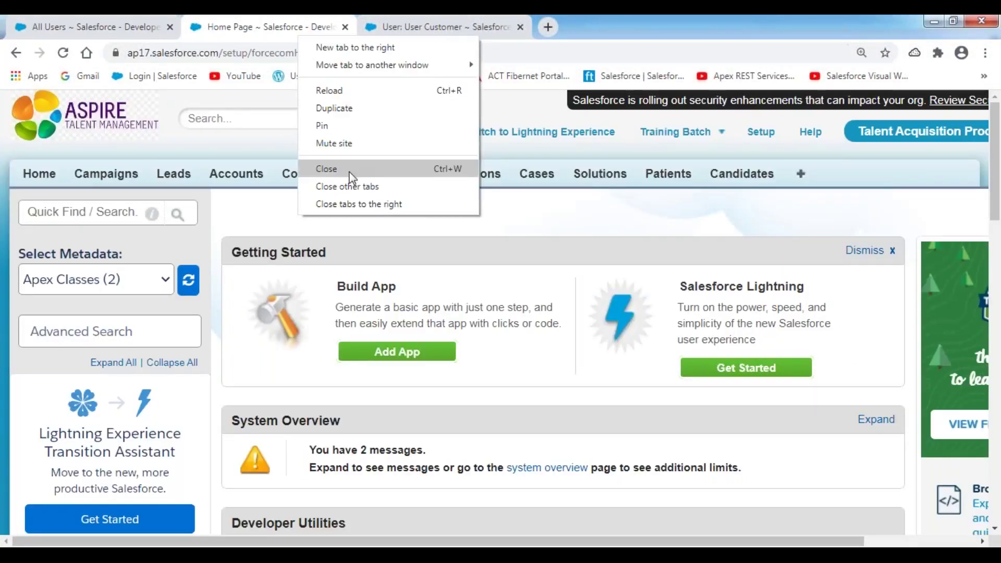
{"action": "left_click", "coordinate": [326, 169]}
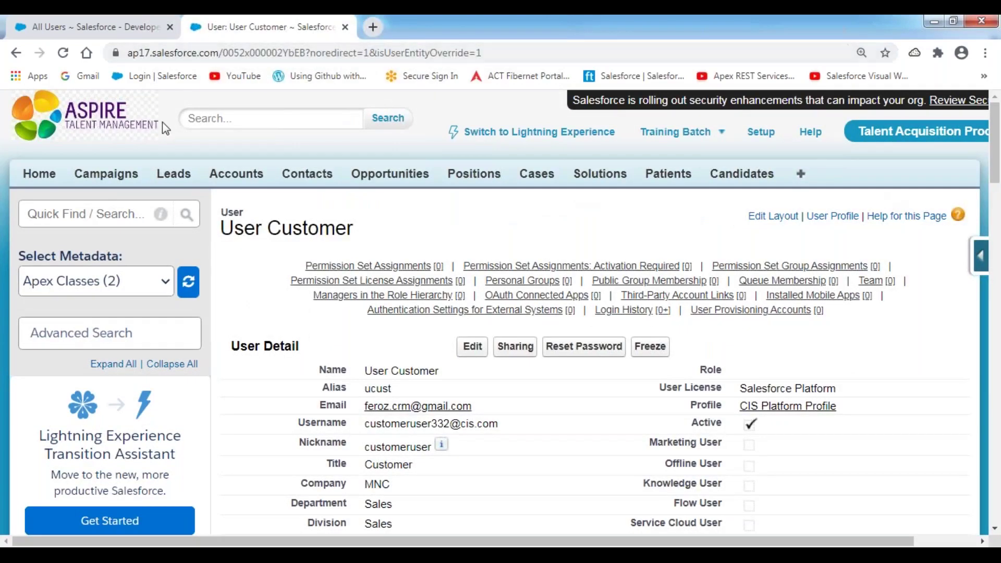
{"action": "scroll", "coordinate": [264, 364], "scroll_direction": "down", "scroll_amount": 20}
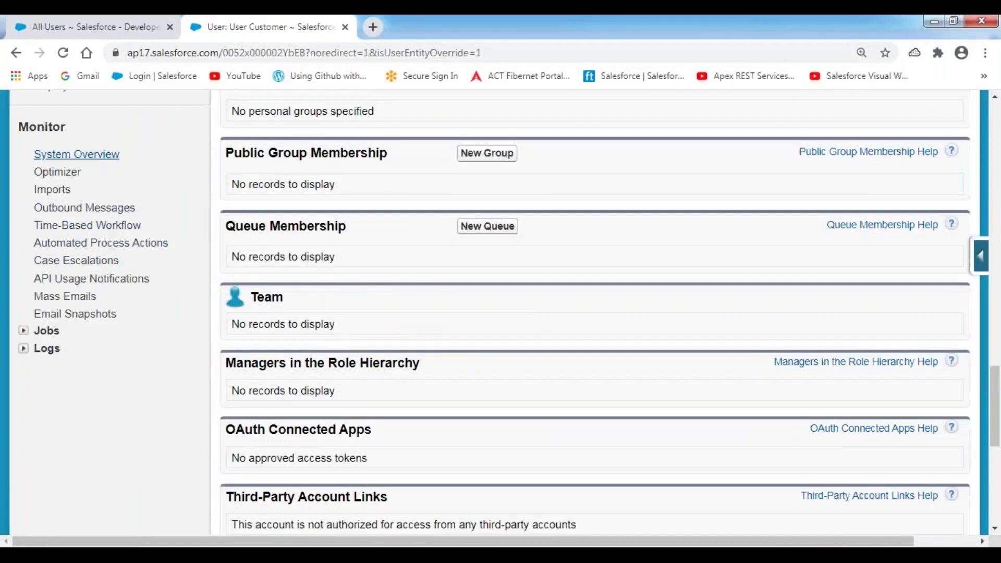
{"action": "left_click", "coordinate": [97, 156]}
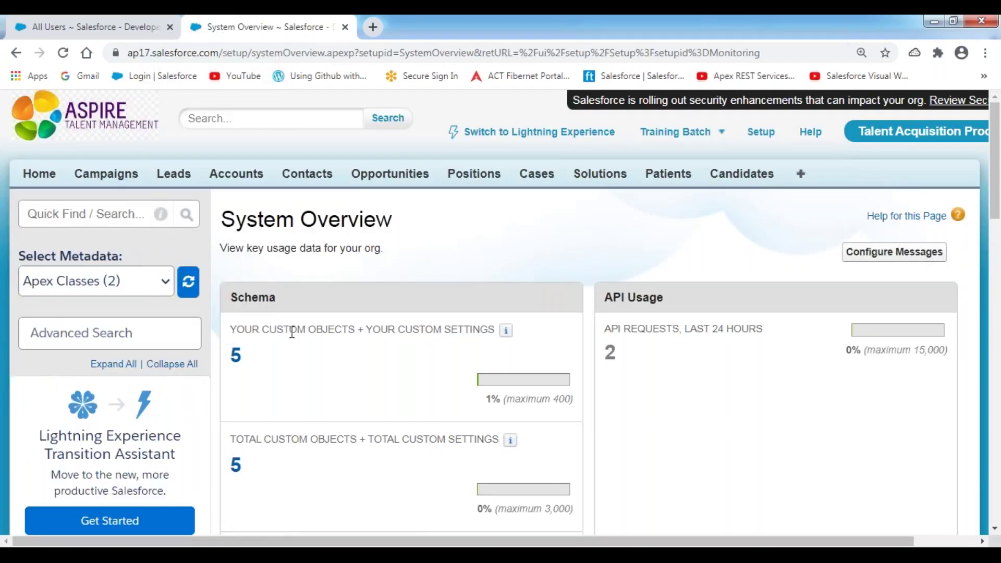
Scroll to Most Used Licenses and mark Platform 3 of 3 and Salesforce 2 of 2 with their full bars
{"action": "scroll", "coordinate": [292, 332], "scroll_direction": "down", "scroll_amount": 15}
{"action": "scroll", "coordinate": [292, 332], "scroll_direction": "down", "scroll_amount": 5}
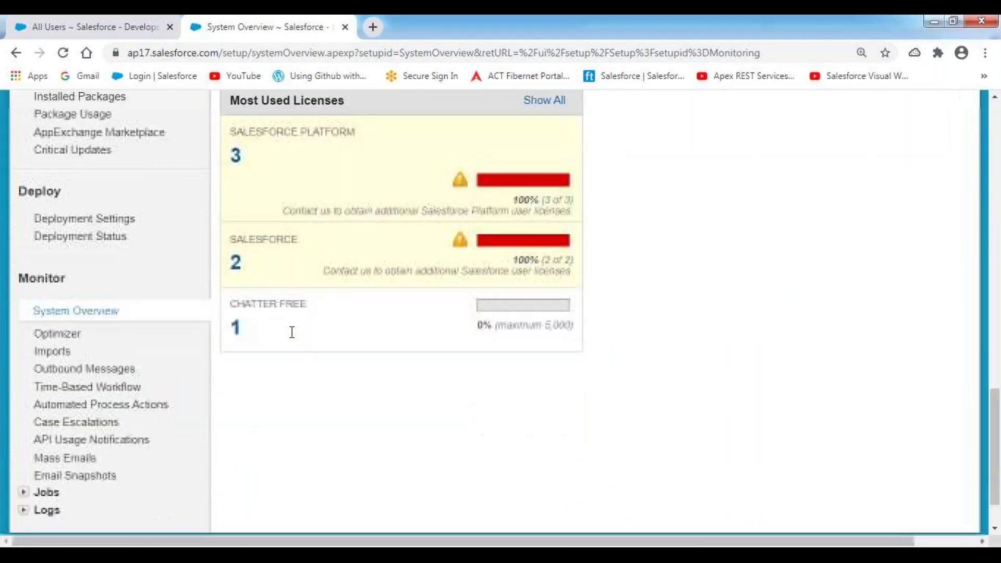
{"action": "left_click", "coordinate": [505, 25]}
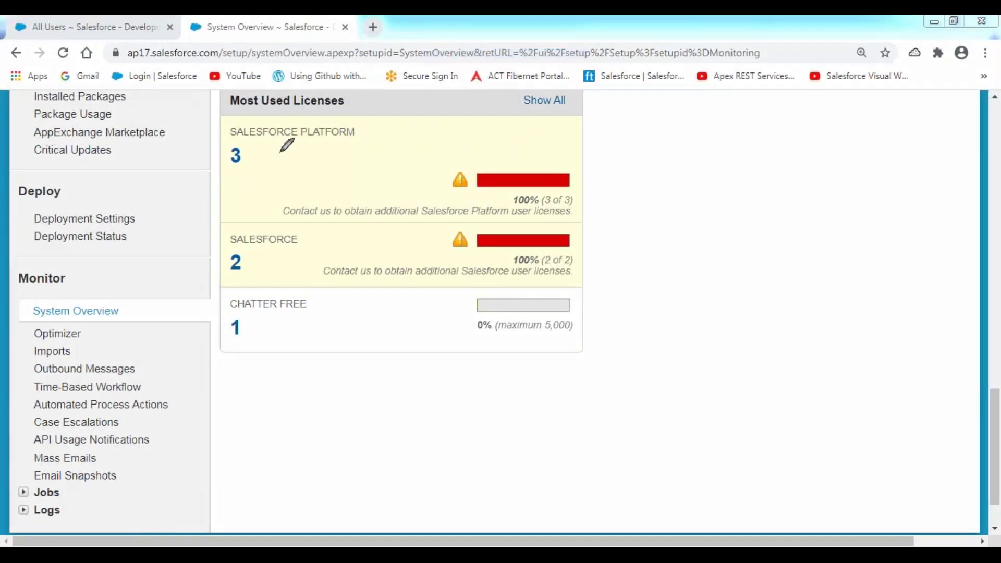
{"action": "mouse_move", "coordinate": [267, 155]}
{"action": "left_mouse_down"}
{"action": "mouse_move", "coordinate": [295, 151]}
{"action": "mouse_move", "coordinate": [316, 125]}
{"action": "left_mouse_up"}
{"action": "left_click_drag", "start_coordinate": [255, 265], "coordinate": [297, 237]}
{"action": "mouse_move", "coordinate": [495, 147]}
{"action": "left_mouse_down"}
{"action": "mouse_move", "coordinate": [459, 174]}
{"action": "mouse_move", "coordinate": [538, 118]}
{"action": "mouse_move", "coordinate": [472, 153]}
{"action": "left_mouse_up"}
{"action": "mouse_move", "coordinate": [567, 228]}
{"action": "left_mouse_down"}
{"action": "mouse_move", "coordinate": [428, 261]}
{"action": "mouse_move", "coordinate": [497, 226]}
{"action": "left_mouse_up"}
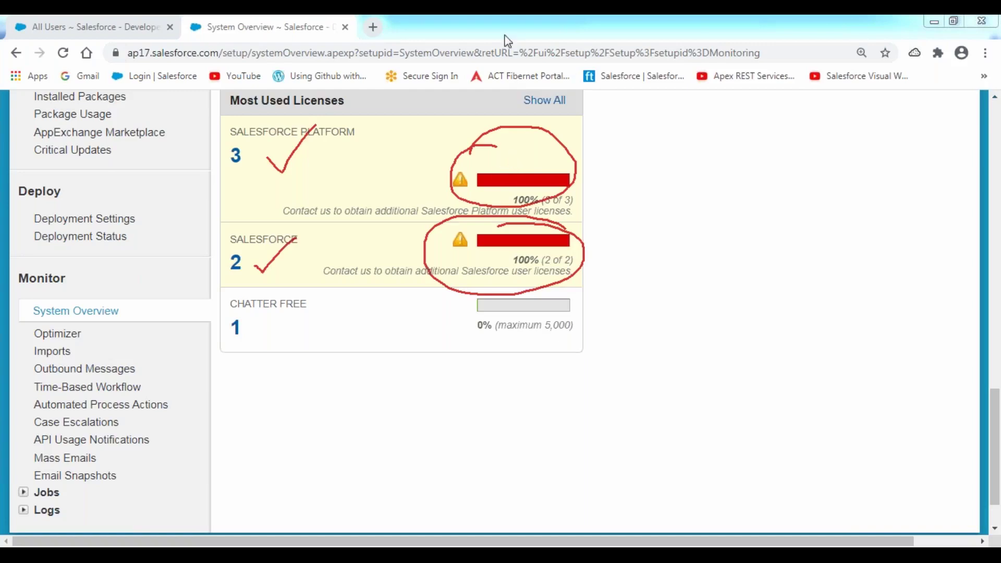
Clear the red page annotations and return to the Security Features notes in Notepad++
{"action": "left_click", "coordinate": [501, 123]}
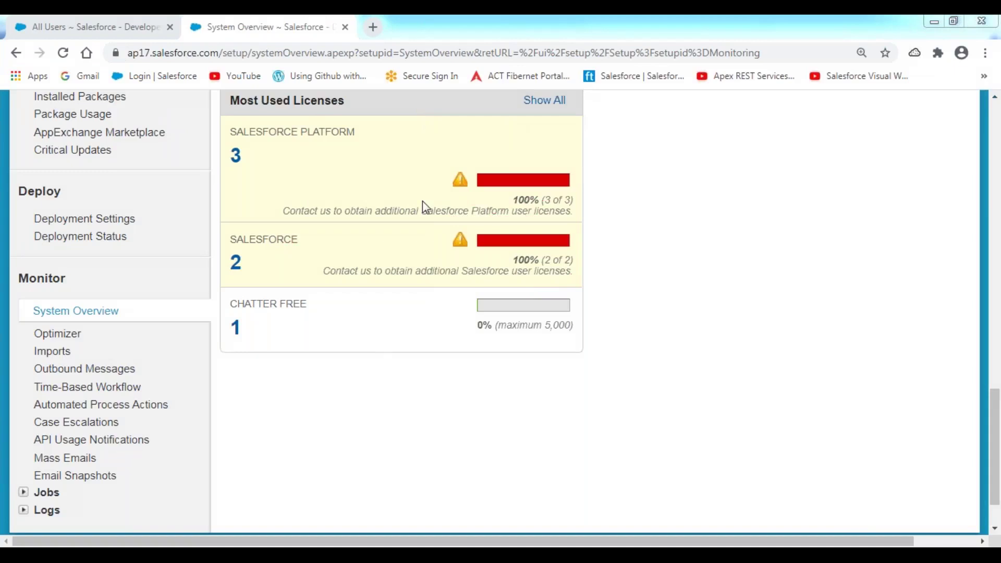
{"action": "key", "text": "alt+Tab"}
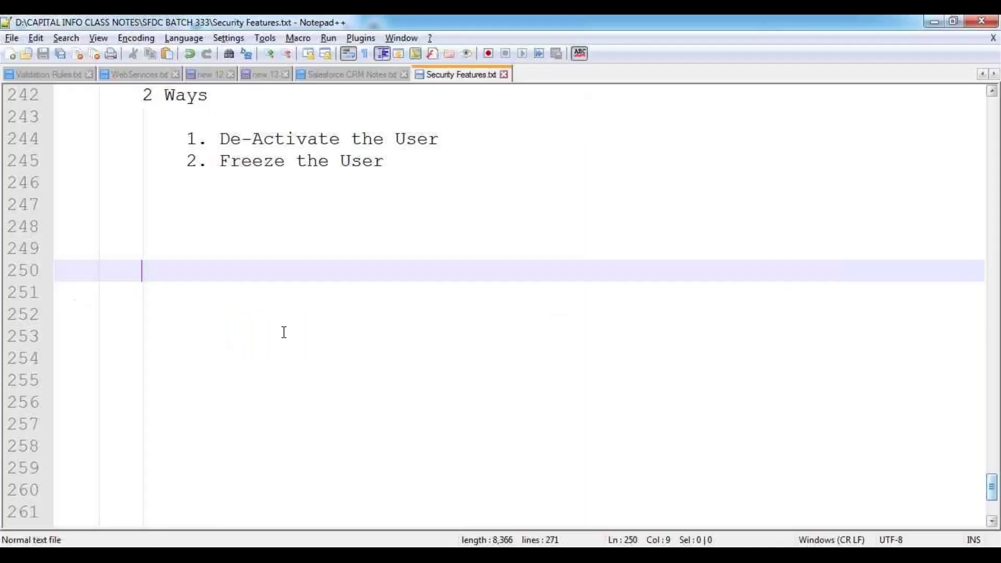
{"action": "key", "text": "alt+Tab"}
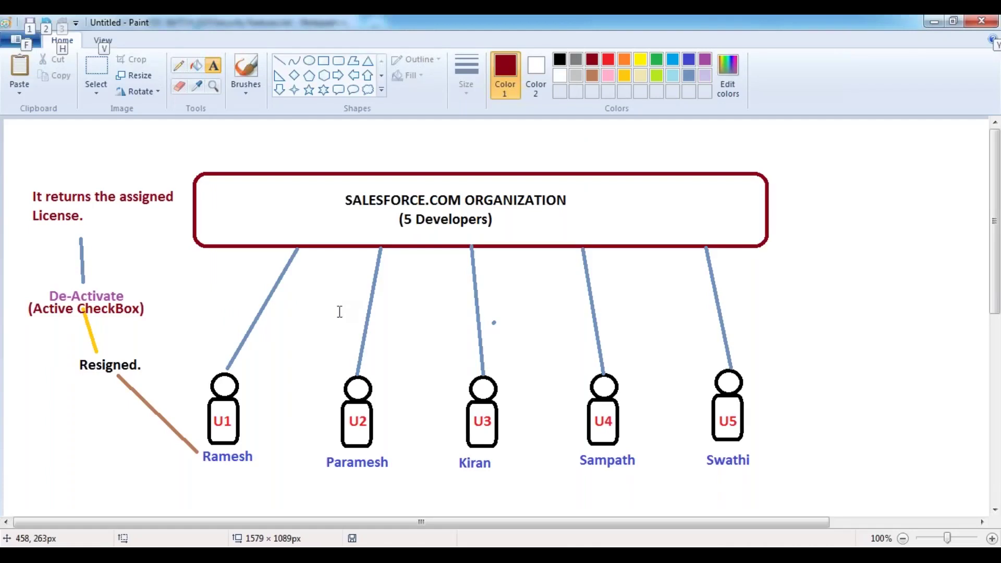
{"action": "key", "text": "alt+Tab"}
Highlight 'Salesforce Licensed User:' on line 229 and 'Development User' on line 231, then return to Paint
{"action": "scroll", "coordinate": [282, 256], "scroll_direction": "up", "scroll_amount": 6}
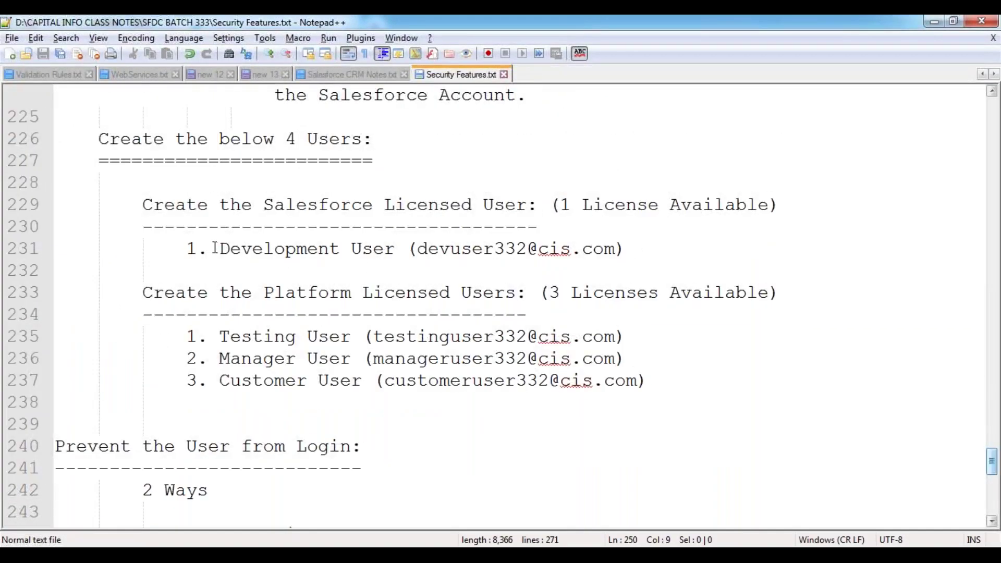
{"action": "left_click_drag", "start_coordinate": [218, 249], "coordinate": [398, 249]}
{"action": "left_click_drag", "start_coordinate": [265, 204], "coordinate": [531, 205]}
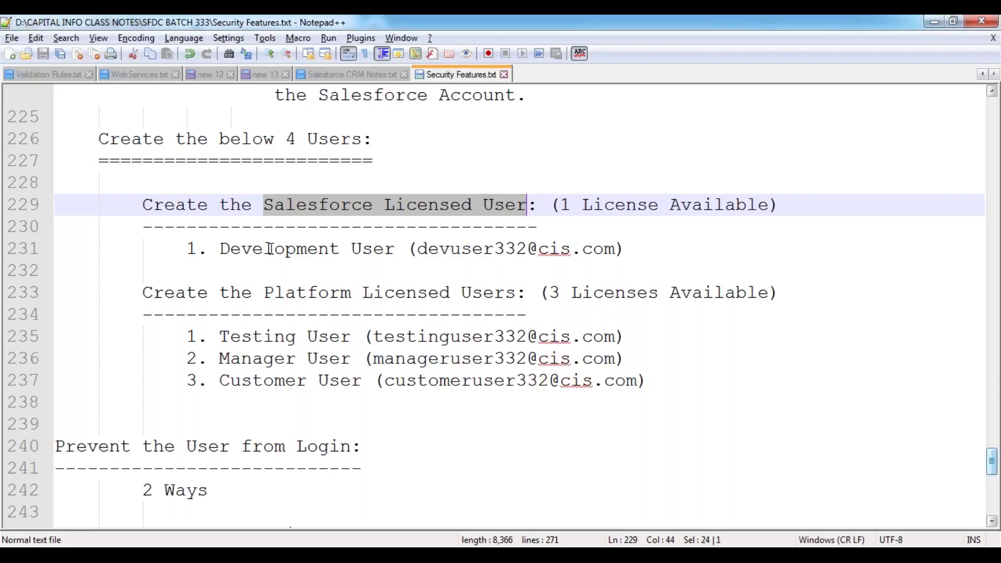
{"action": "left_click_drag", "start_coordinate": [220, 249], "coordinate": [396, 249]}
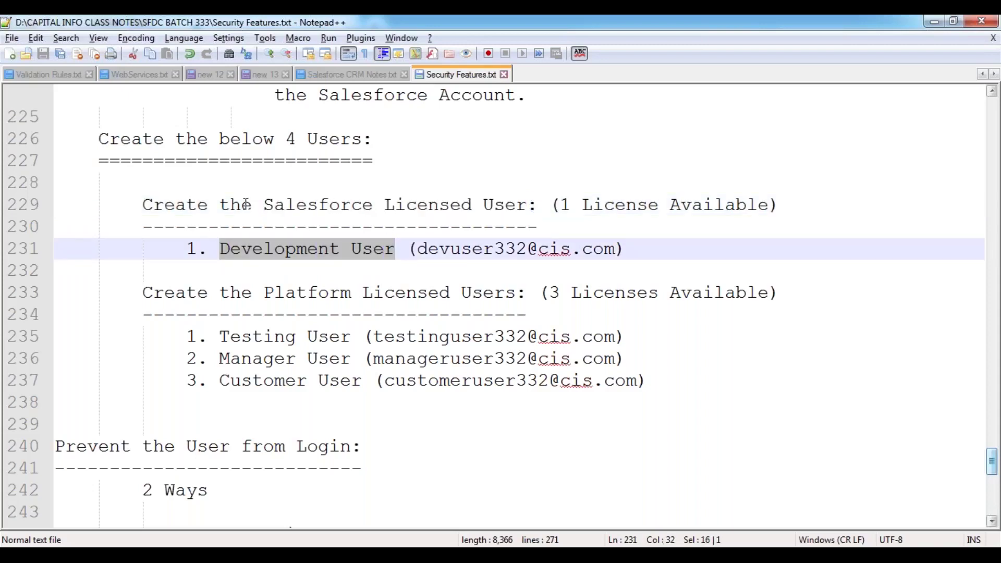
{"action": "left_click_drag", "start_coordinate": [265, 205], "coordinate": [539, 205]}
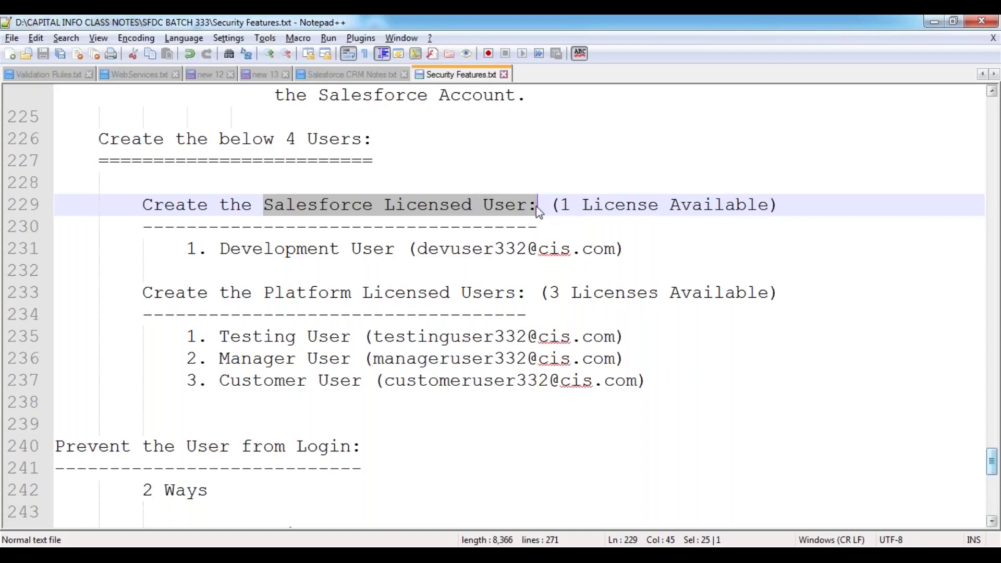
{"action": "left_click", "coordinate": [317, 256]}
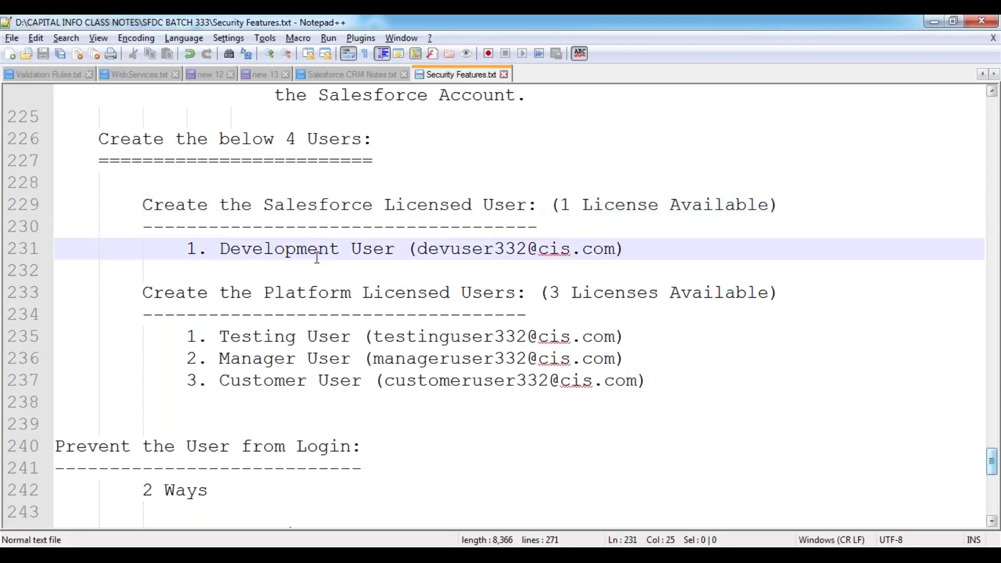
{"action": "key", "text": "alt+Tab"}
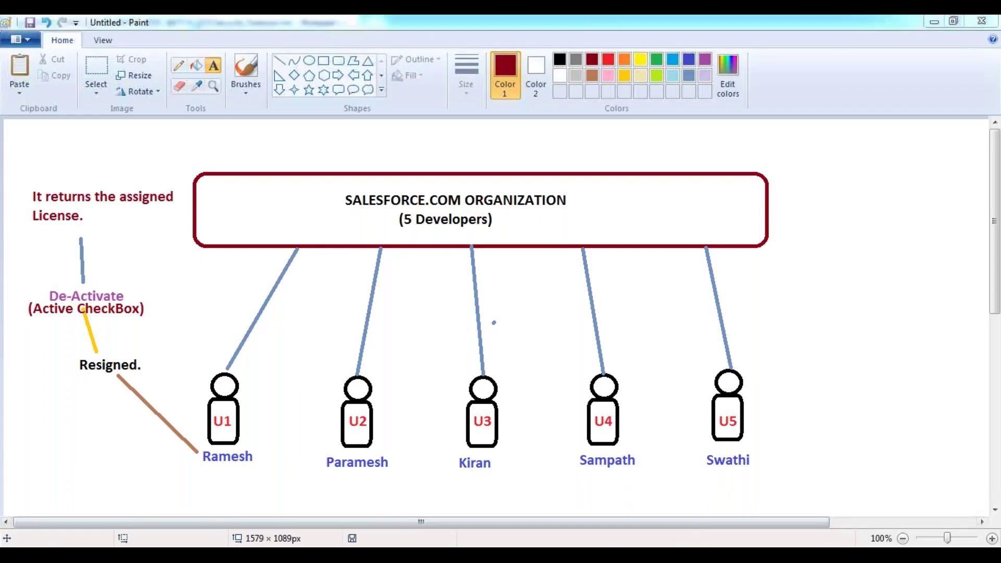
Return to Chrome's All Users list and open the Development, User record
{"action": "left_click", "coordinate": [202, 555]}
{"action": "left_click", "coordinate": [237, 437]}
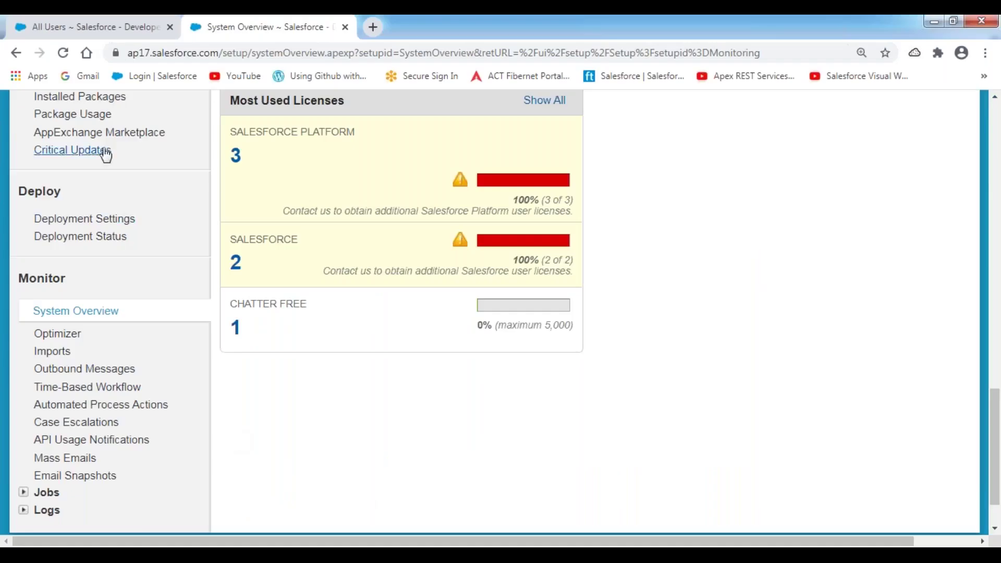
{"action": "left_click", "coordinate": [83, 26]}
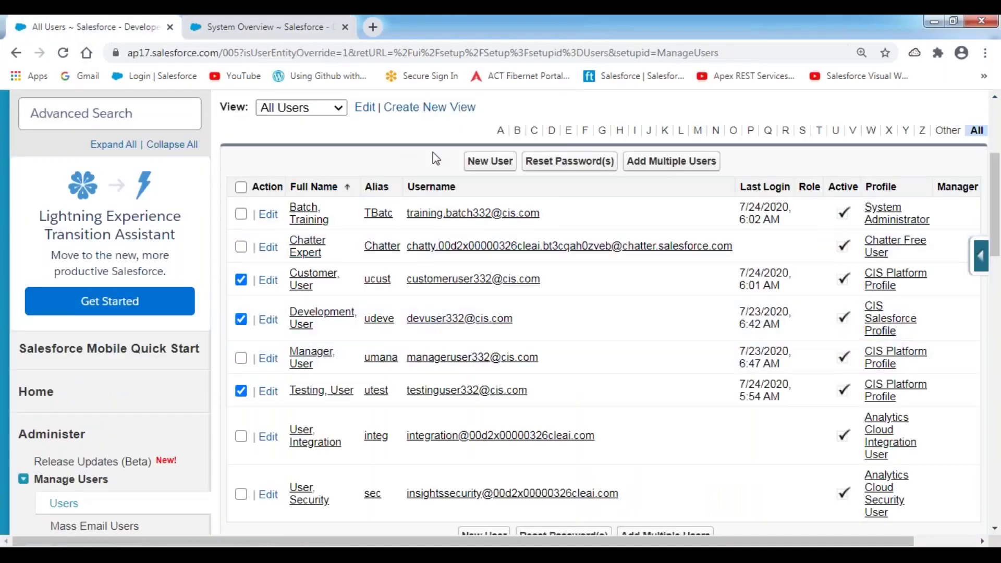
{"action": "left_click", "coordinate": [241, 187]}
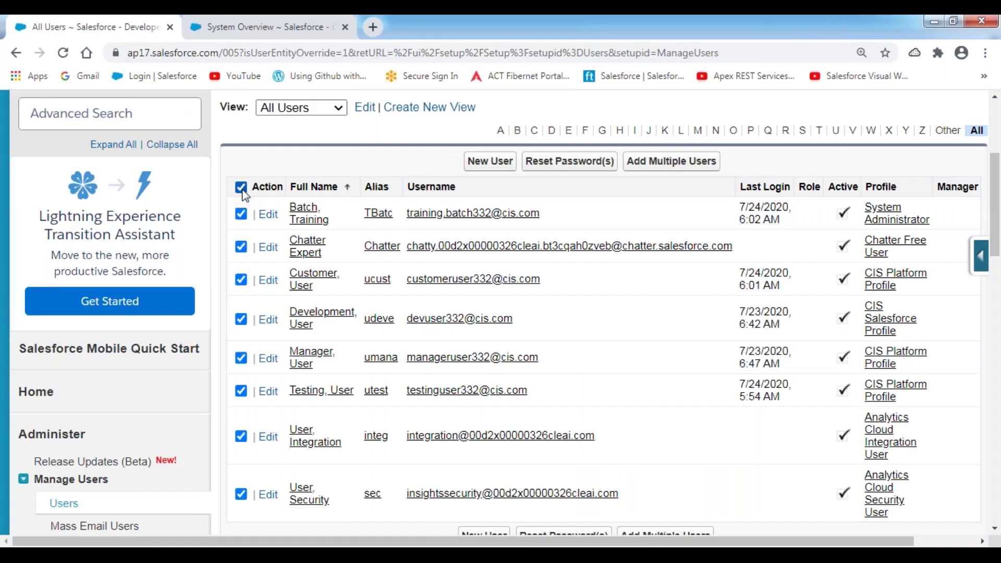
{"action": "left_click", "coordinate": [241, 188]}
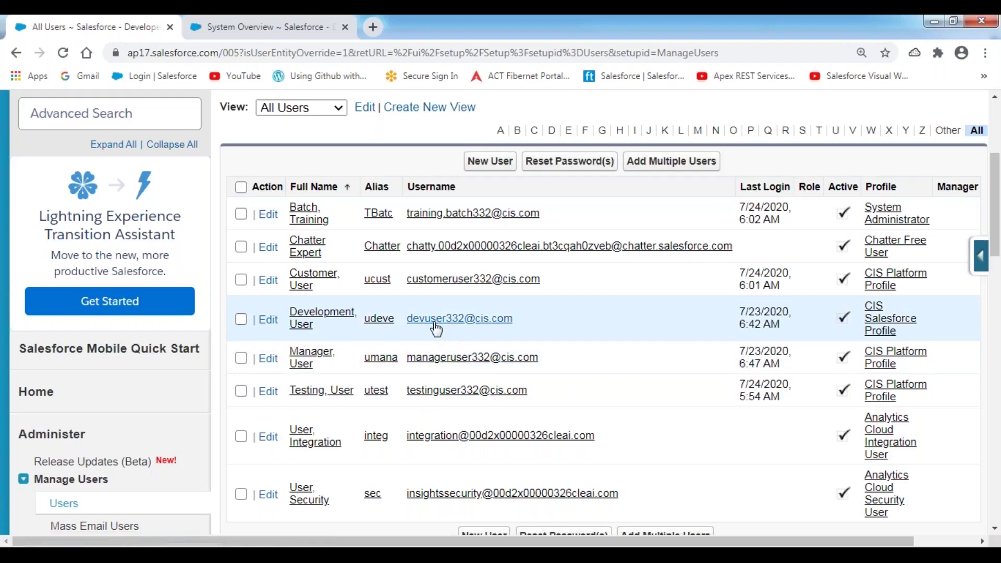
{"action": "left_click", "coordinate": [304, 320]}
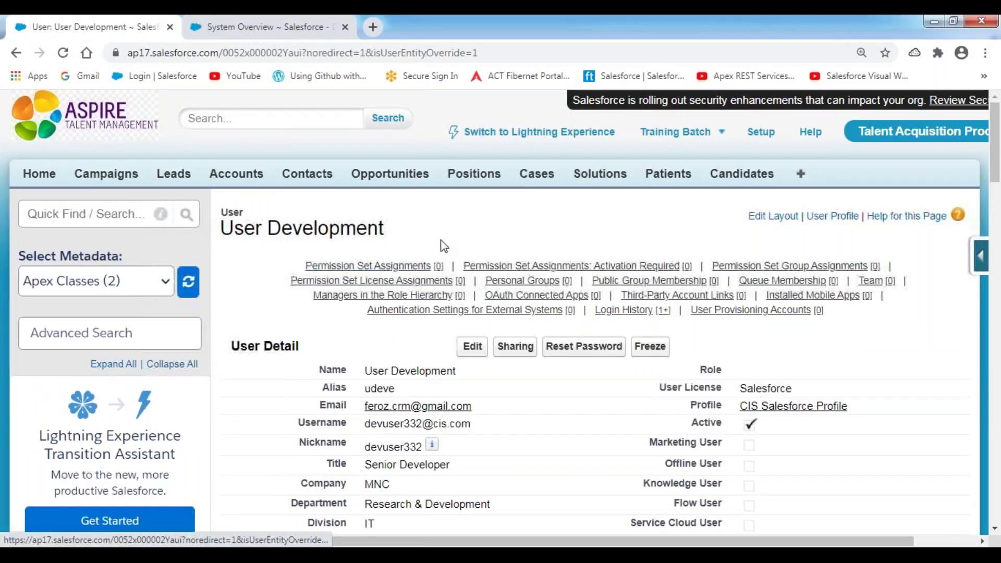
Mark the Active field on User Development's detail page and put the record into edit mode
{"action": "scroll", "coordinate": [479, 236], "scroll_direction": "down", "scroll_amount": 4}
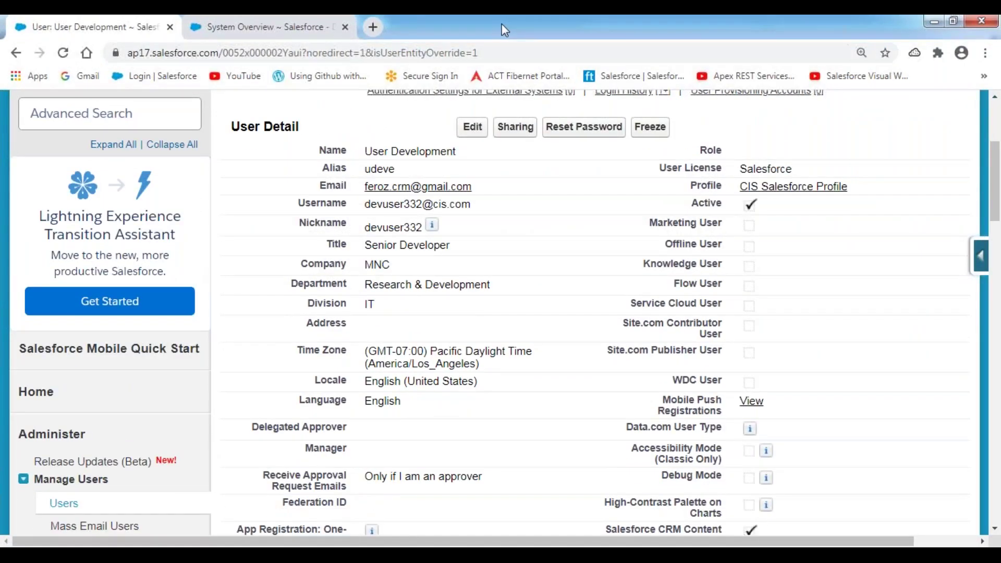
{"action": "mouse_move", "coordinate": [685, 195]}
{"action": "left_mouse_down"}
{"action": "mouse_move", "coordinate": [685, 215]}
{"action": "mouse_move", "coordinate": [778, 211]}
{"action": "mouse_move", "coordinate": [766, 197]}
{"action": "mouse_move", "coordinate": [697, 195]}
{"action": "left_mouse_up"}
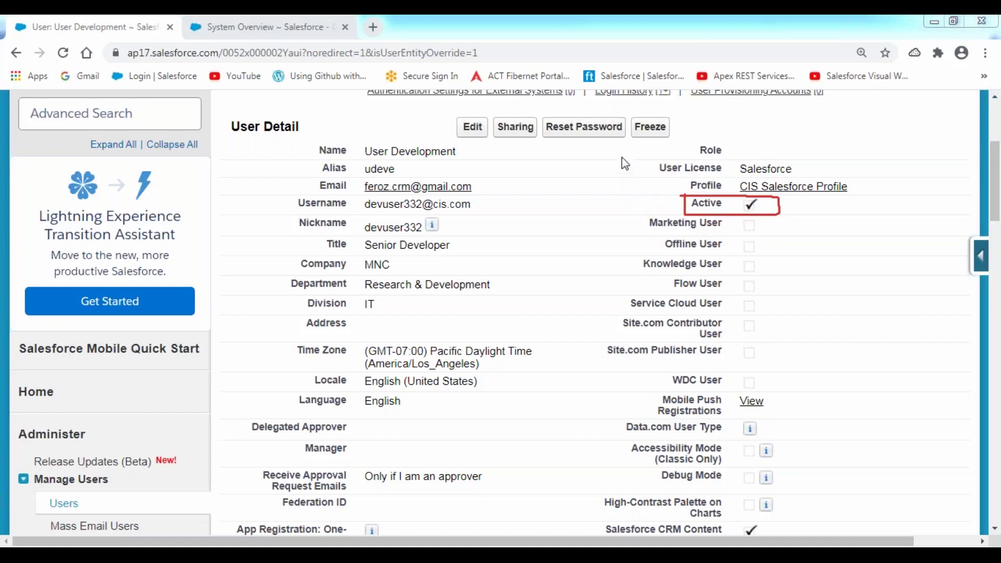
{"action": "left_click", "coordinate": [475, 133]}
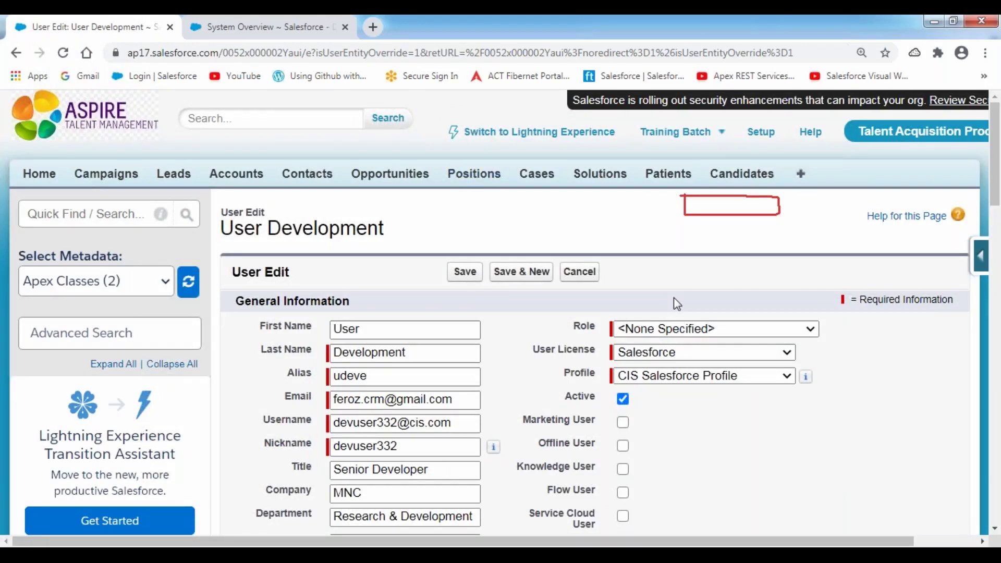
Untick Active, confirm the deactivation warning, and save the User Development record
{"action": "scroll", "coordinate": [674, 300], "scroll_direction": "down", "scroll_amount": 3}
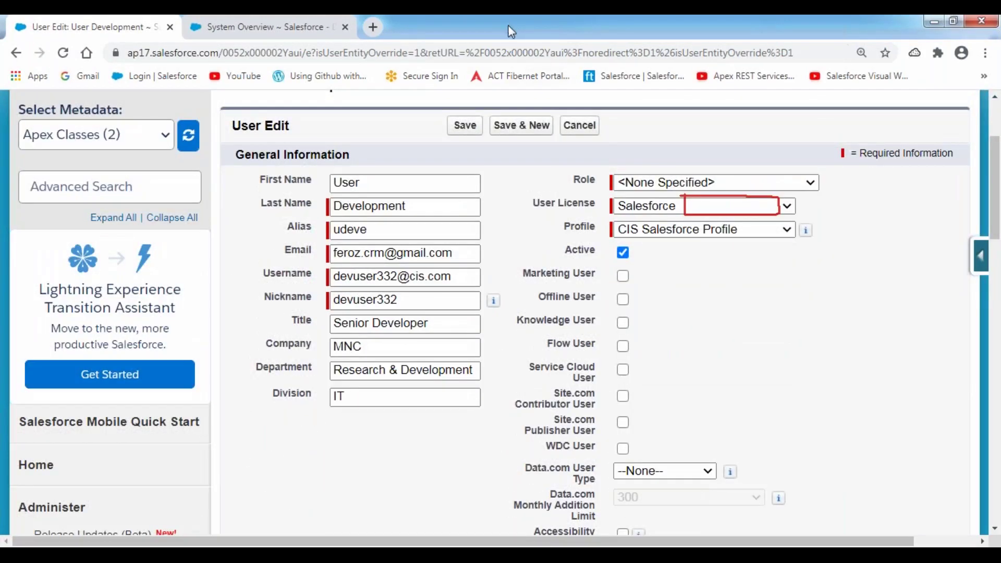
{"action": "mouse_move", "coordinate": [560, 265]}
{"action": "left_mouse_down"}
{"action": "mouse_move", "coordinate": [677, 265]}
{"action": "mouse_move", "coordinate": [657, 268]}
{"action": "left_mouse_up"}
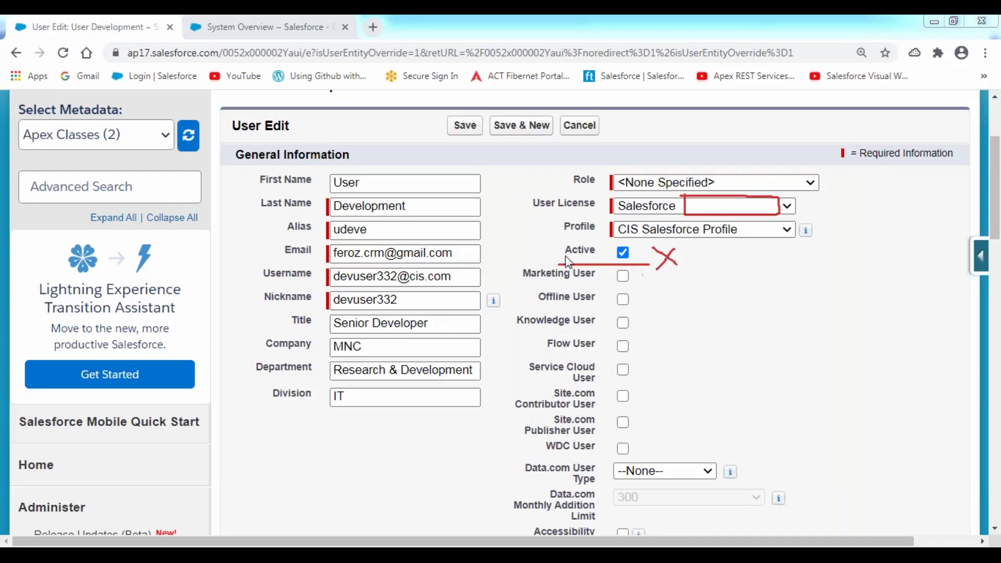
{"action": "left_click", "coordinate": [623, 252]}
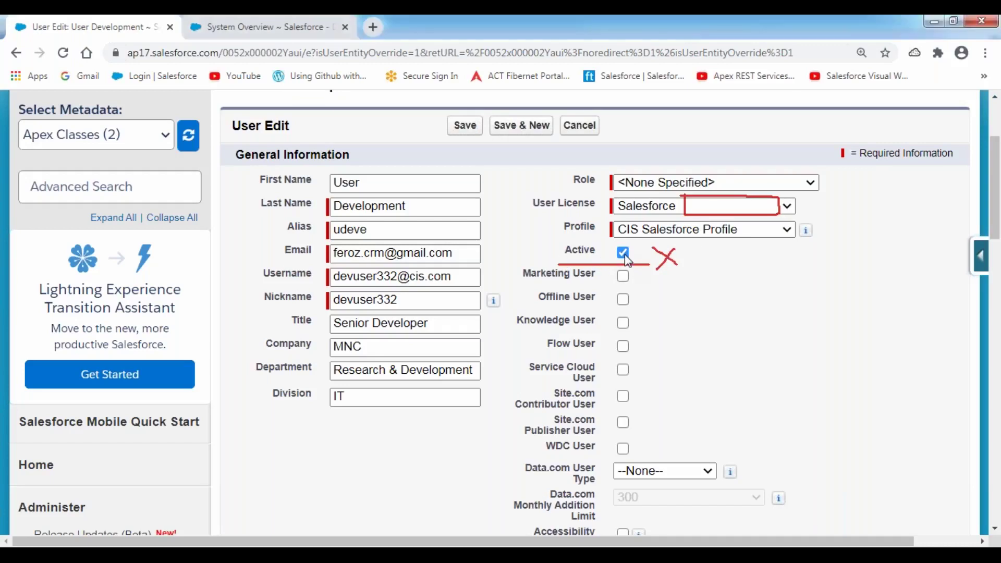
{"action": "left_click", "coordinate": [629, 195]}
{"action": "left_click", "coordinate": [465, 126]}
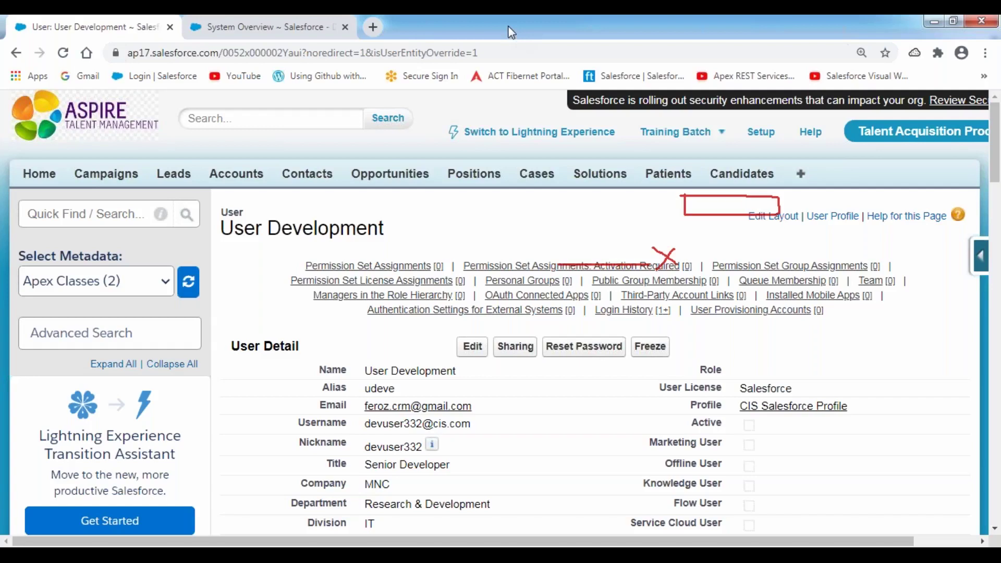
Clear the red annotations and the User Development title highlight, then go back to the System Overview tab
{"action": "left_click", "coordinate": [484, 124]}
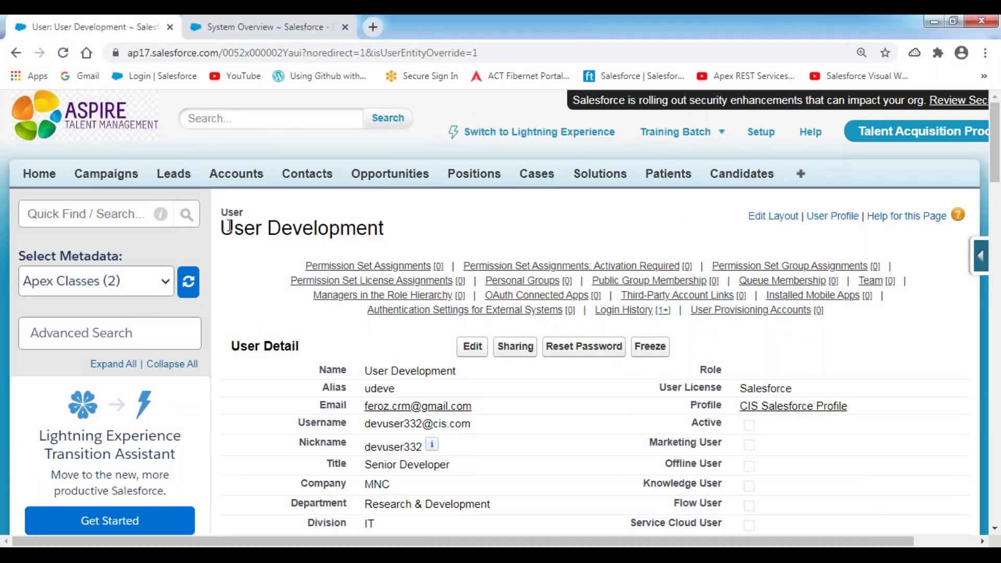
{"action": "left_click_drag", "start_coordinate": [221, 230], "coordinate": [402, 234]}
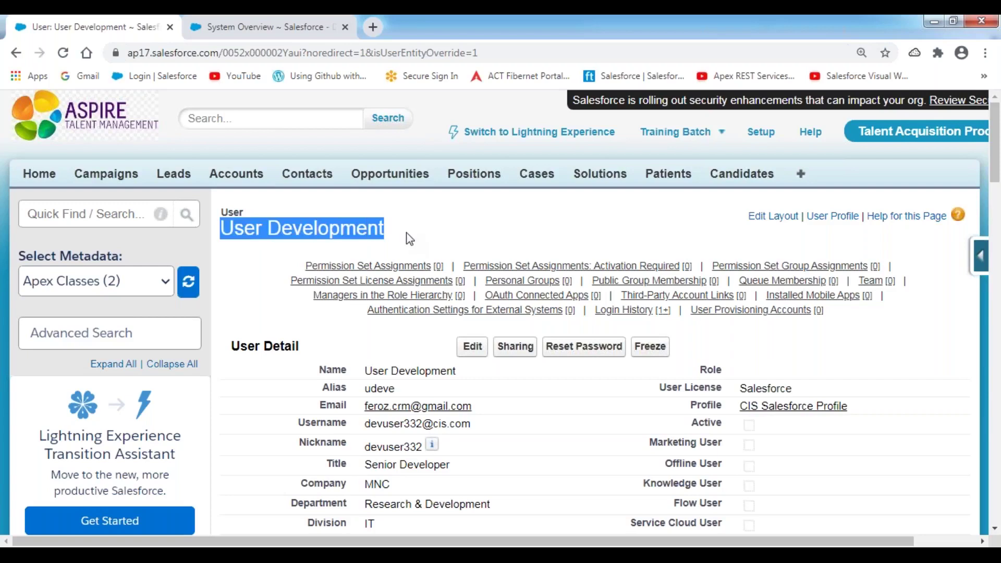
{"action": "scroll", "coordinate": [456, 216], "scroll_direction": "down", "scroll_amount": 2}
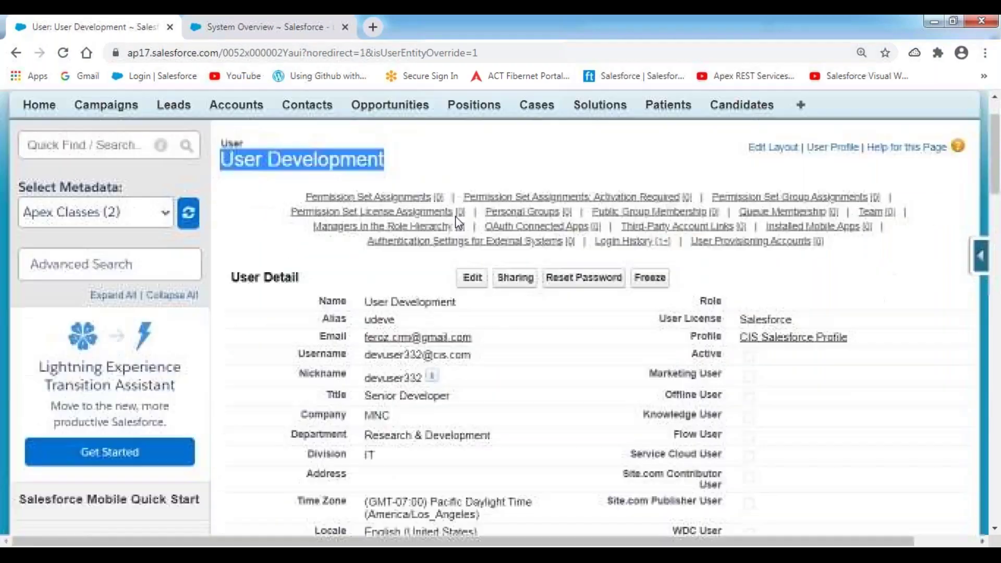
{"action": "scroll", "coordinate": [355, 219], "scroll_direction": "up", "scroll_amount": 1}
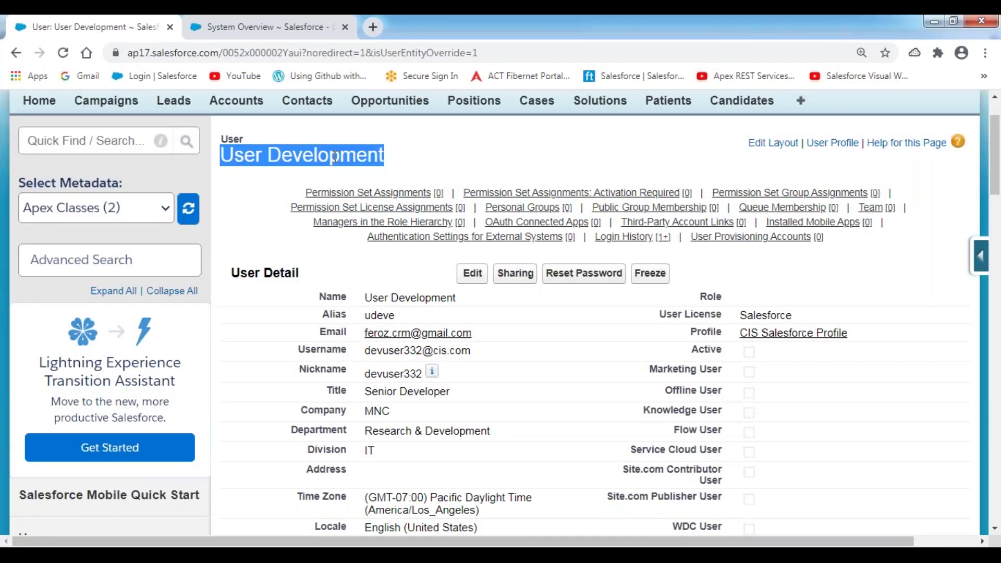
{"action": "left_click", "coordinate": [448, 174]}
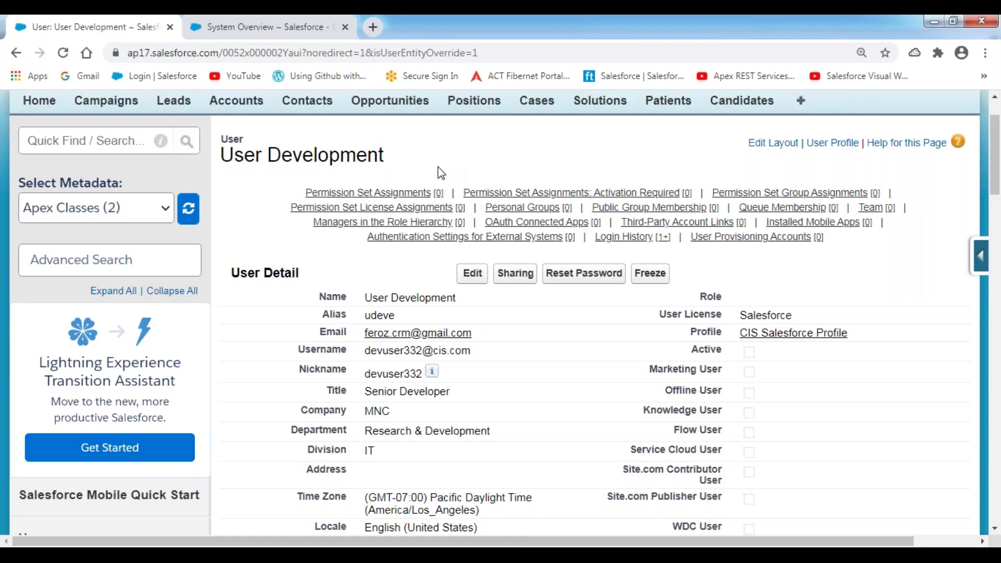
{"action": "left_click", "coordinate": [267, 38]}
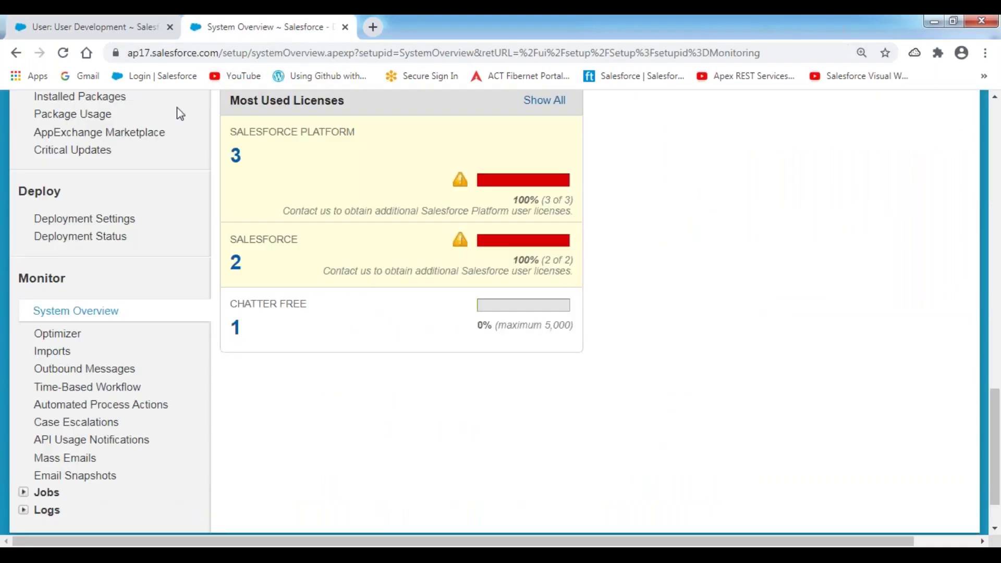
Reload System Overview and mark the Salesforce licence count of 1 and its 50% usage bar in red
{"action": "left_click", "coordinate": [63, 53]}
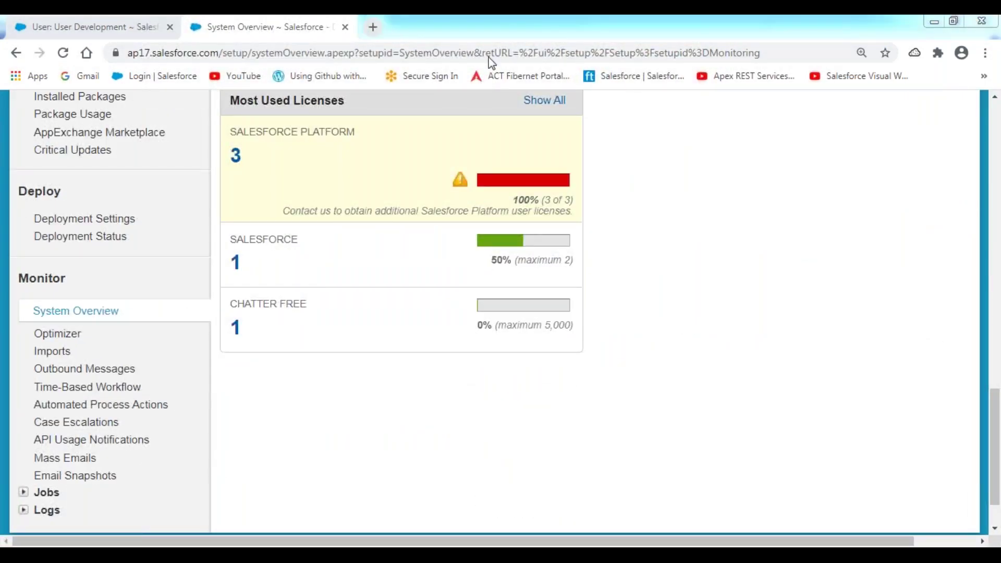
{"action": "left_click_drag", "start_coordinate": [222, 276], "coordinate": [271, 277]}
{"action": "mouse_move", "coordinate": [493, 209]}
{"action": "left_mouse_down"}
{"action": "mouse_move", "coordinate": [478, 215]}
{"action": "mouse_move", "coordinate": [482, 266]}
{"action": "mouse_move", "coordinate": [588, 225]}
{"action": "mouse_move", "coordinate": [507, 203]}
{"action": "mouse_move", "coordinate": [490, 210]}
{"action": "left_mouse_up"}
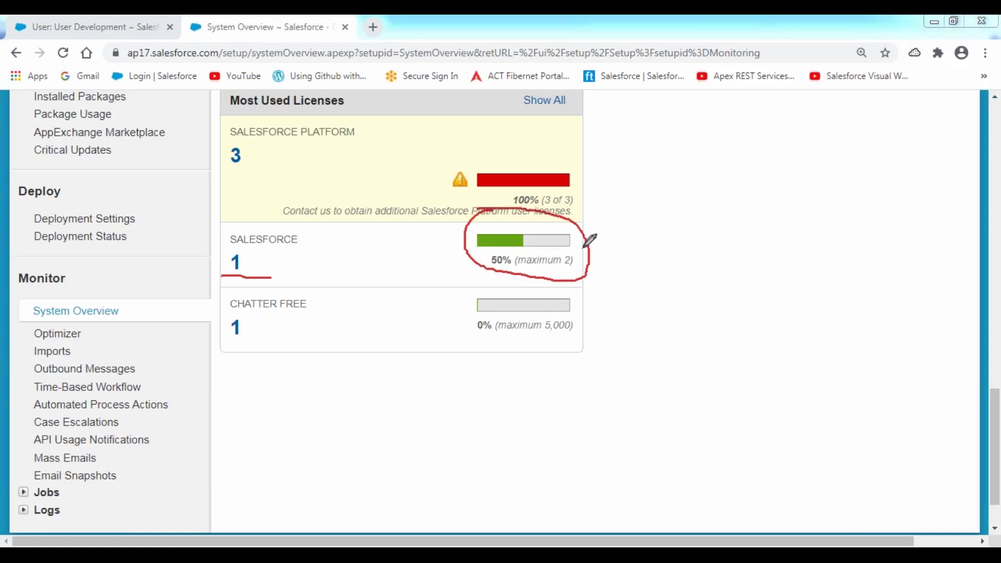
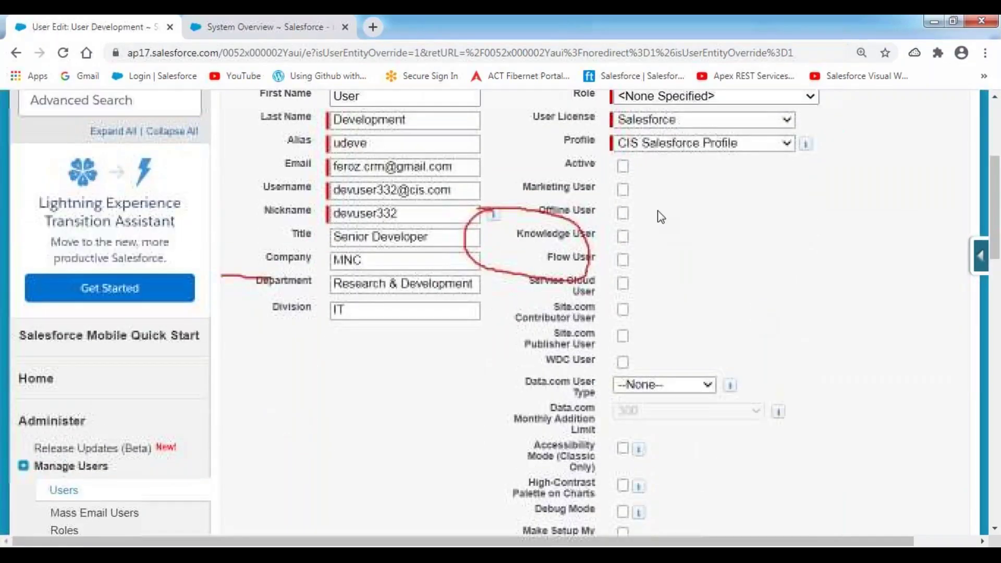
Tick Active on the Development user's edit page and save the user record
{"action": "left_click", "coordinate": [623, 166]}
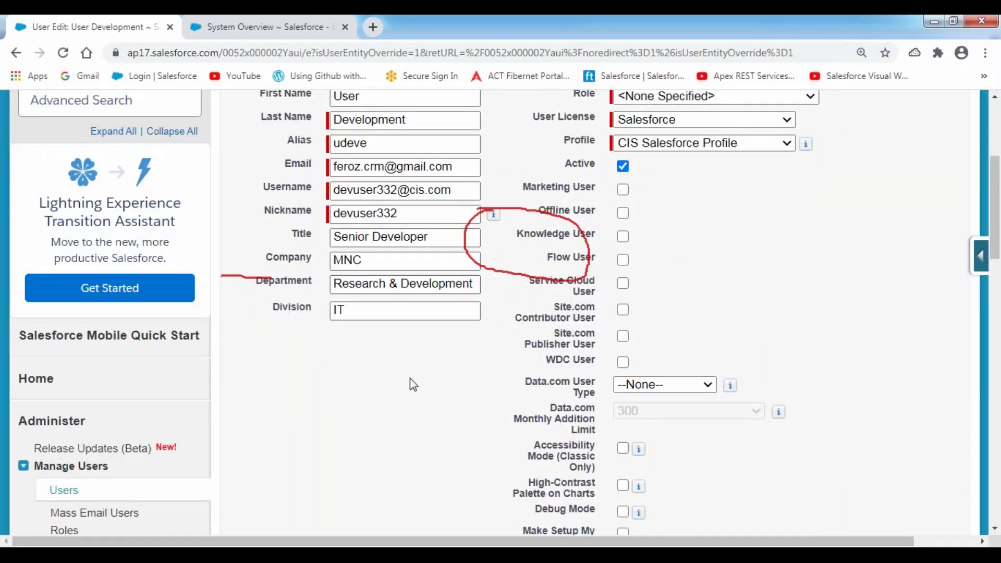
{"action": "scroll", "coordinate": [410, 378], "scroll_direction": "up", "scroll_amount": 4}
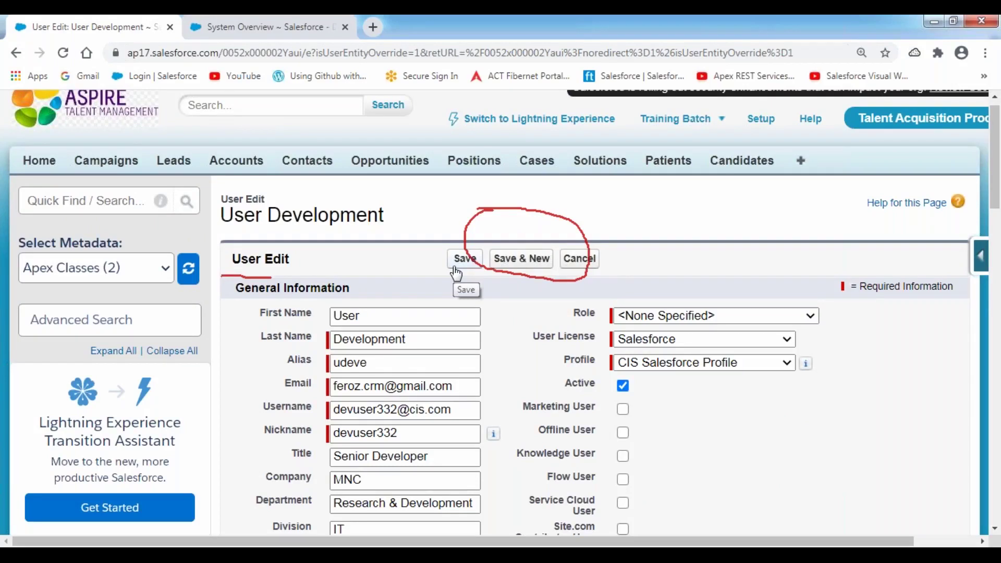
{"action": "left_click", "coordinate": [455, 269]}
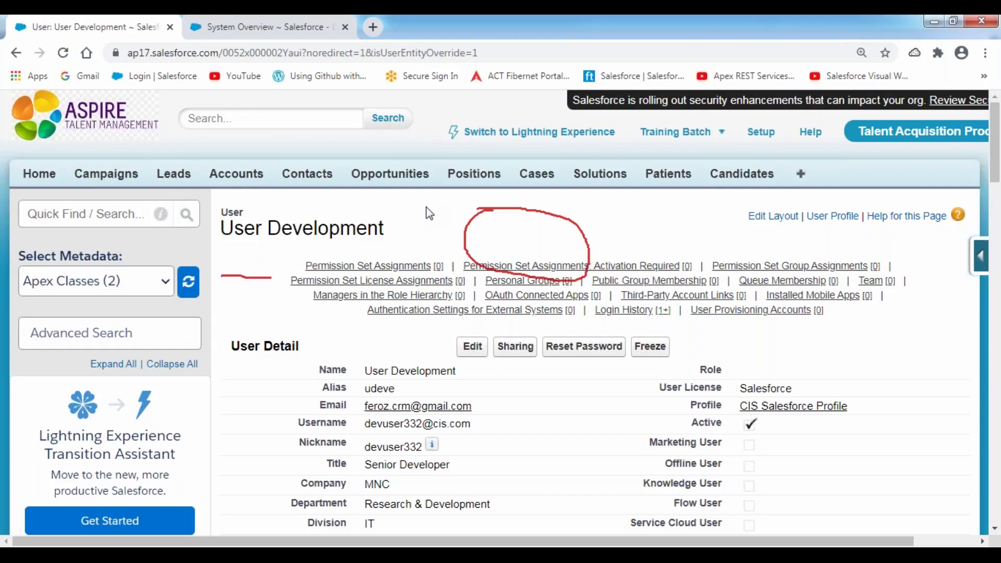
Reload System Overview to confirm 2 of 2 Salesforce licences used, then switch to the Notepad++ notes
{"action": "left_click", "coordinate": [249, 36]}
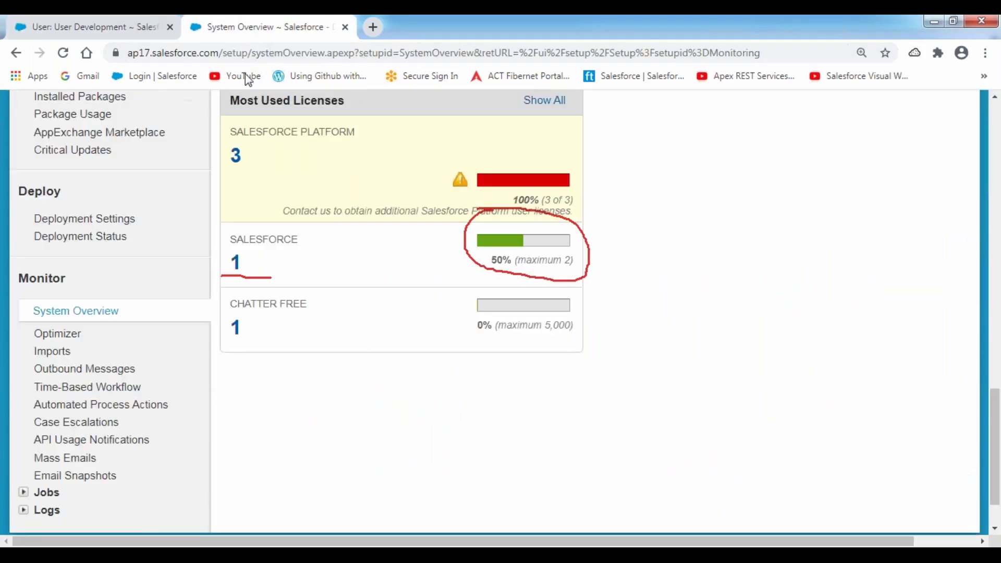
{"action": "left_click", "coordinate": [62, 57]}
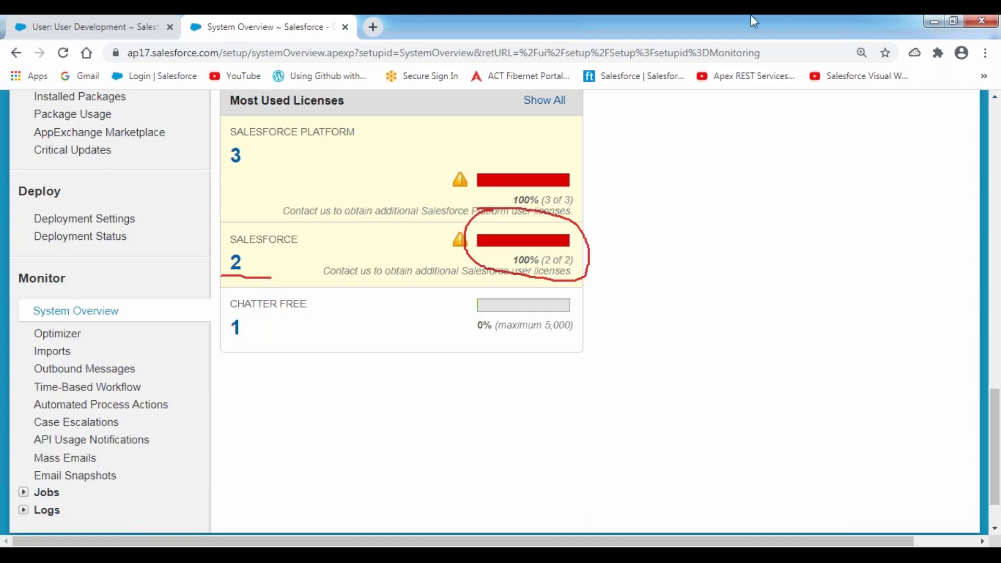
{"action": "left_click", "coordinate": [508, 32]}
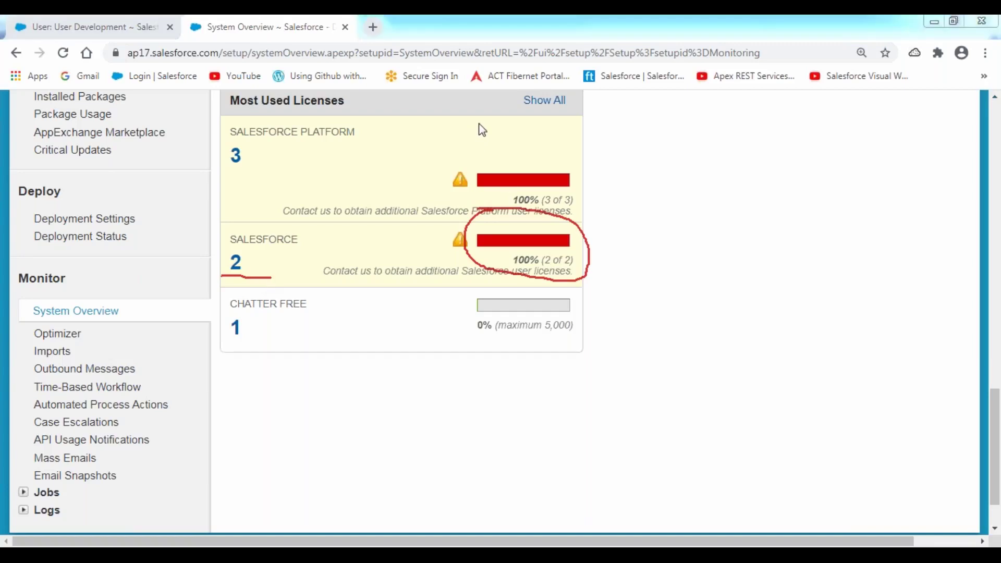
{"action": "left_click", "coordinate": [481, 120]}
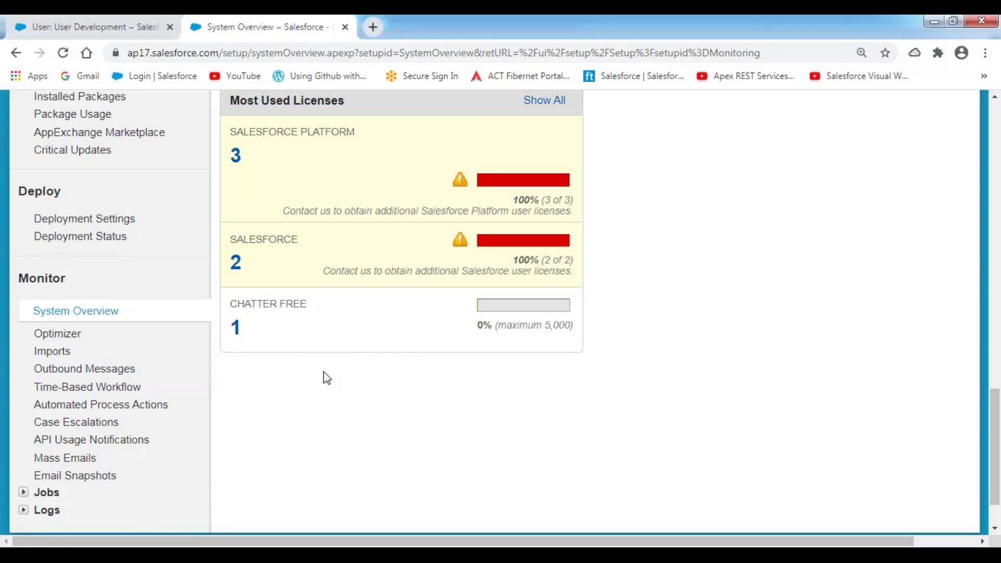
{"action": "key", "text": "alt+Tab"}
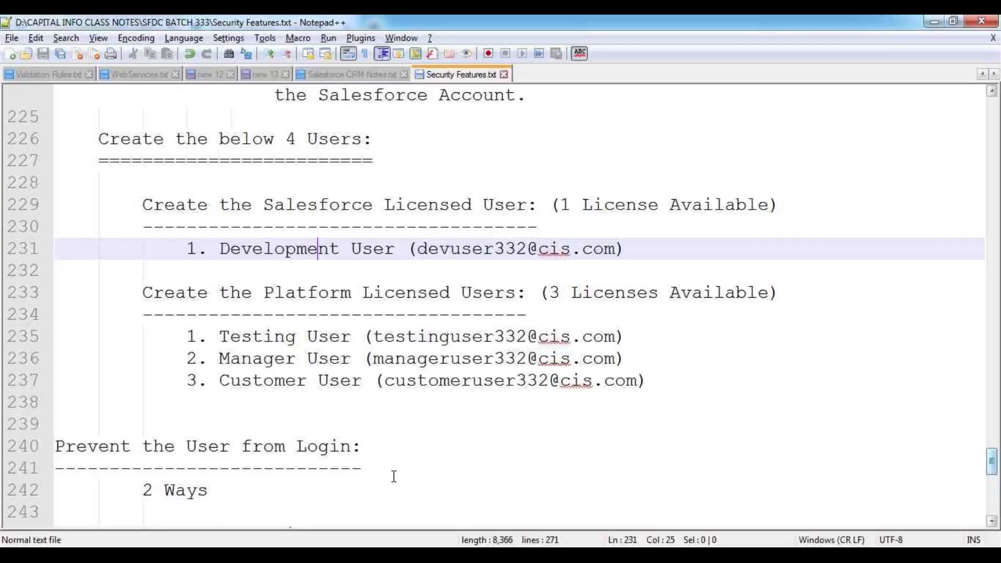
Scroll down Security Features.txt to the '2 Ways' section
{"action": "scroll", "coordinate": [254, 309], "scroll_direction": "down", "scroll_amount": 5}
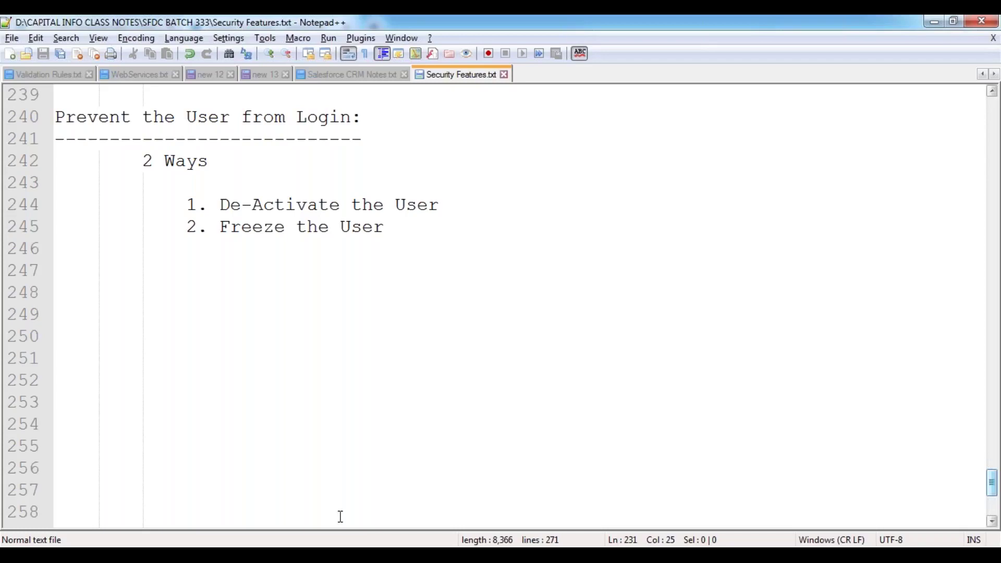
{"action": "mouse_move", "coordinate": [473, 555]}
{"action": "left_click", "coordinate": [396, 230]}
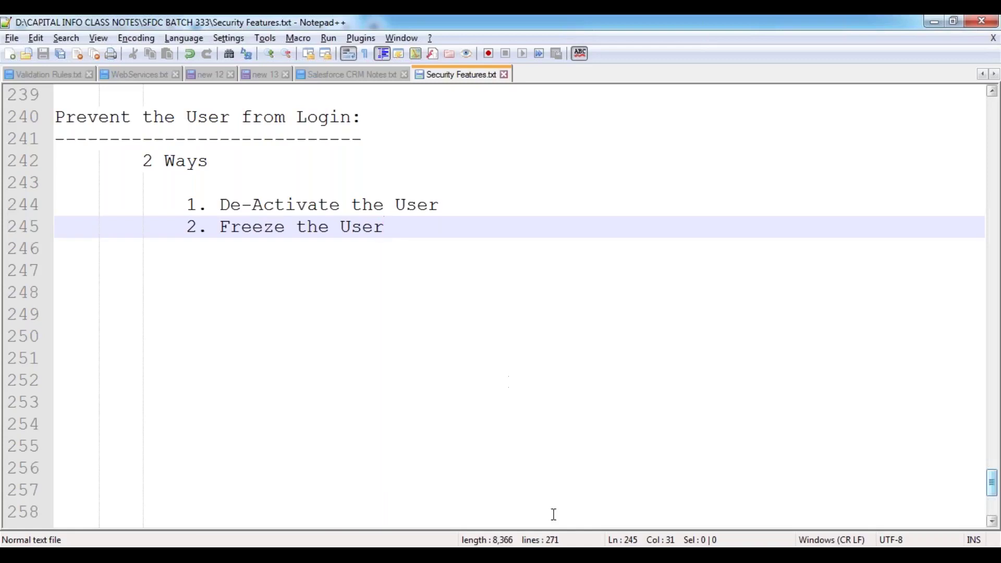
In Paint, try a '---> Sr. Developer' label with connector lines beside U5, then discard it
{"action": "key", "text": "alt+Tab"}
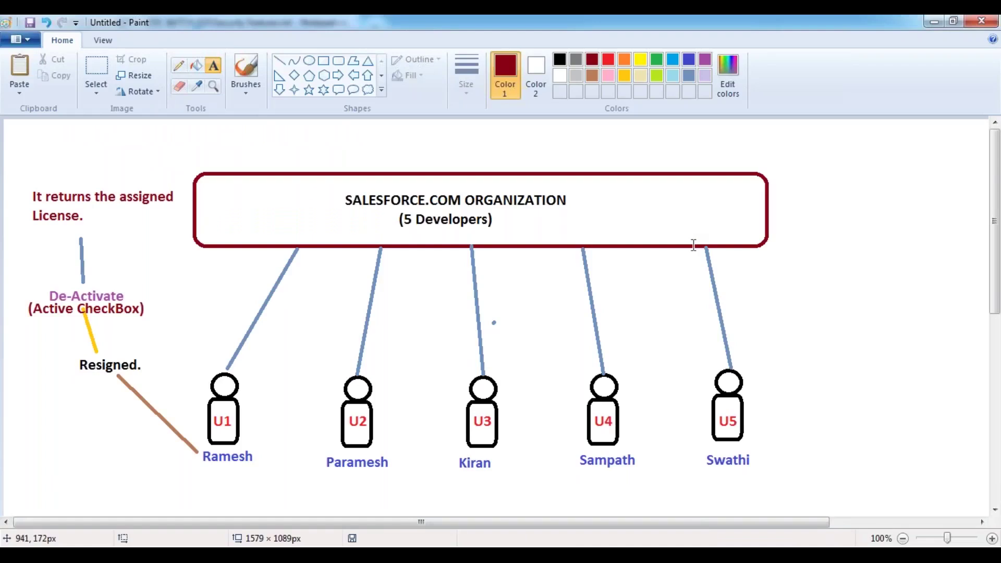
{"action": "scroll", "coordinate": [693, 245], "scroll_direction": "down", "scroll_amount": 5}
{"action": "scroll", "coordinate": [693, 245], "scroll_direction": "up", "scroll_amount": 5}
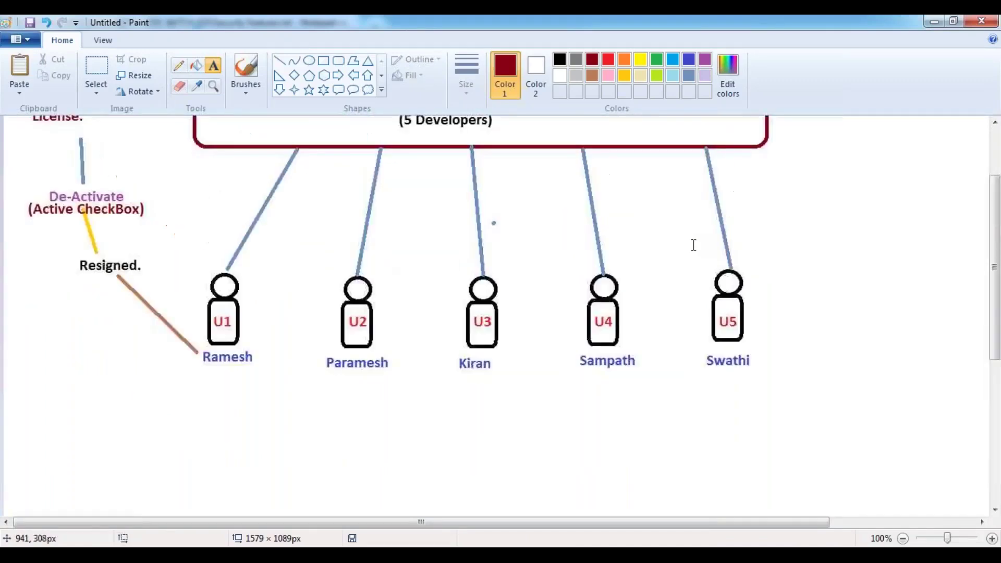
{"action": "left_click_drag", "start_coordinate": [474, 528], "coordinate": [585, 528]}
{"action": "left_click", "coordinate": [587, 348]}
{"action": "type", "text": "---> Sr."}
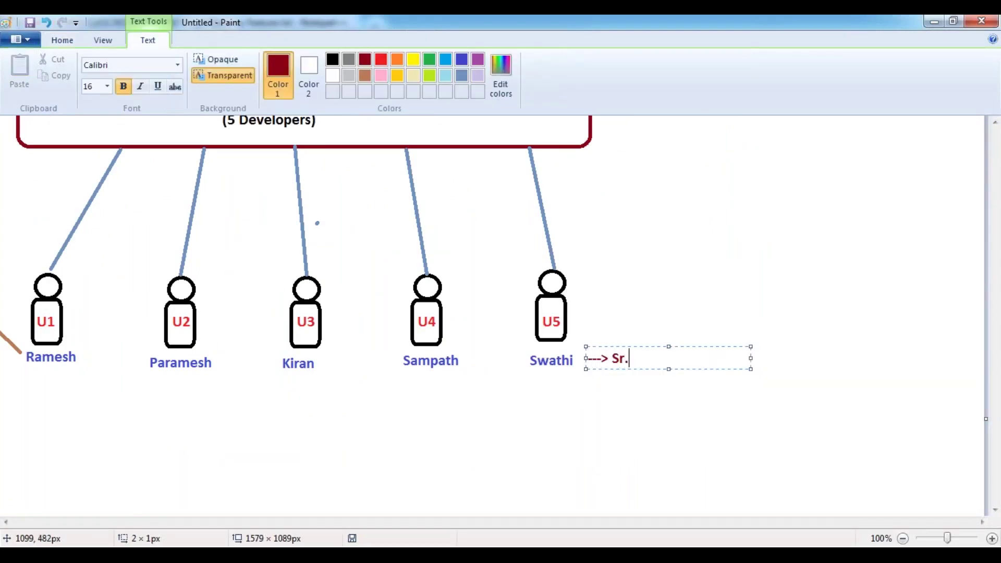
{"action": "type", "text": " Developer"}
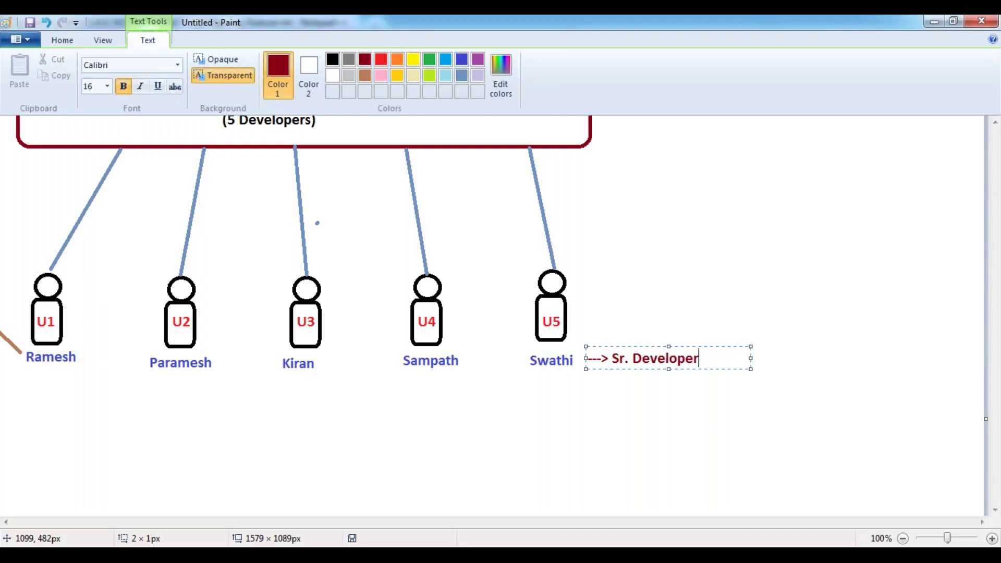
{"action": "key", "text": "Return"}
{"action": "key", "text": "Tab"}
{"action": "key", "text": "Tab"}
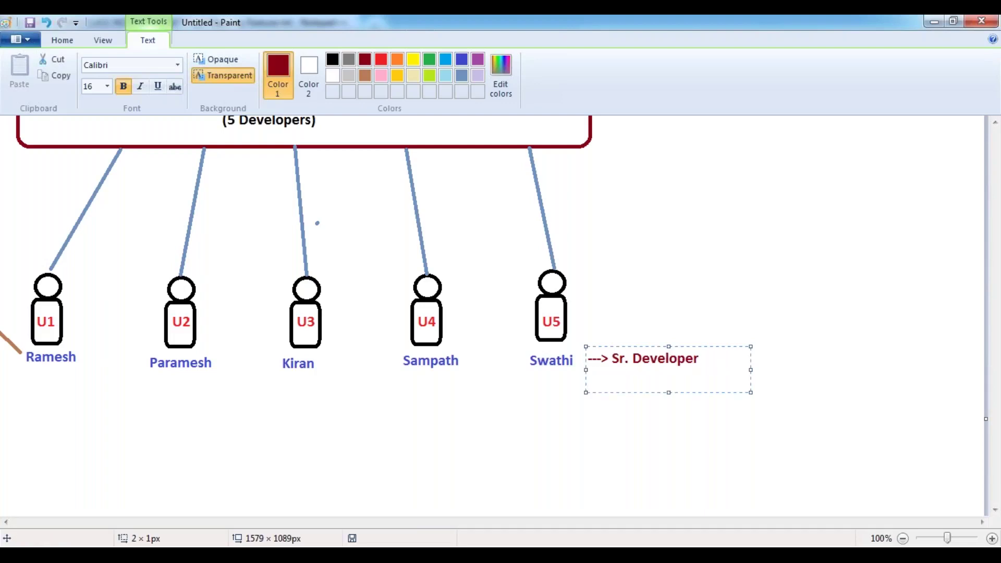
{"action": "type", "text": "|"}
{"action": "key", "text": "Return"}
{"action": "key", "text": "Tab"}
{"action": "key", "text": "Tab"}
{"action": "type", "text": "V"}
{"action": "key", "text": "Escape"}
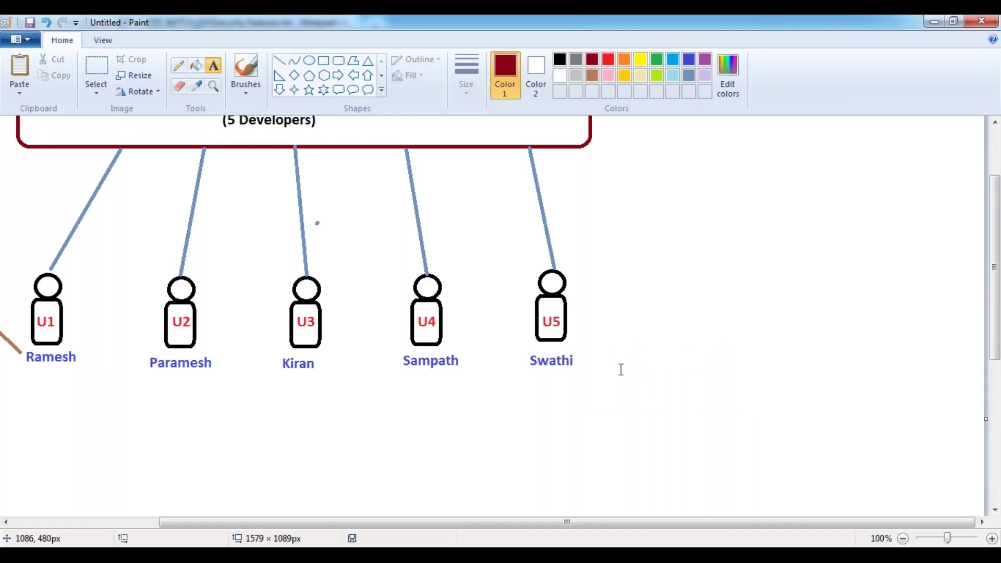
Place the label '--> Sr. Developer.' right of U5 and commit it
{"action": "left_click", "coordinate": [587, 350]}
{"action": "type", "text": "--> Sr."}
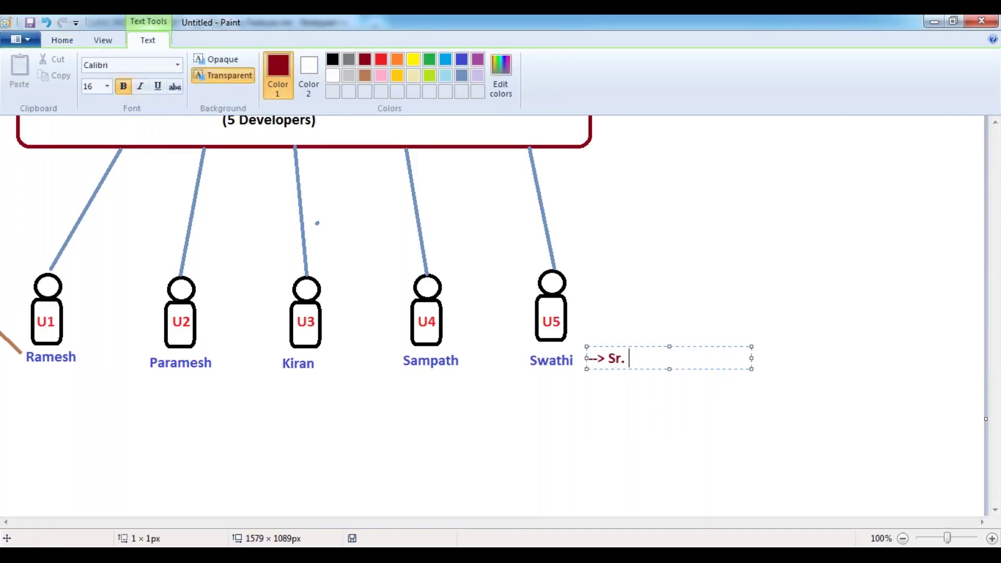
{"action": "type", "text": " Developer."}
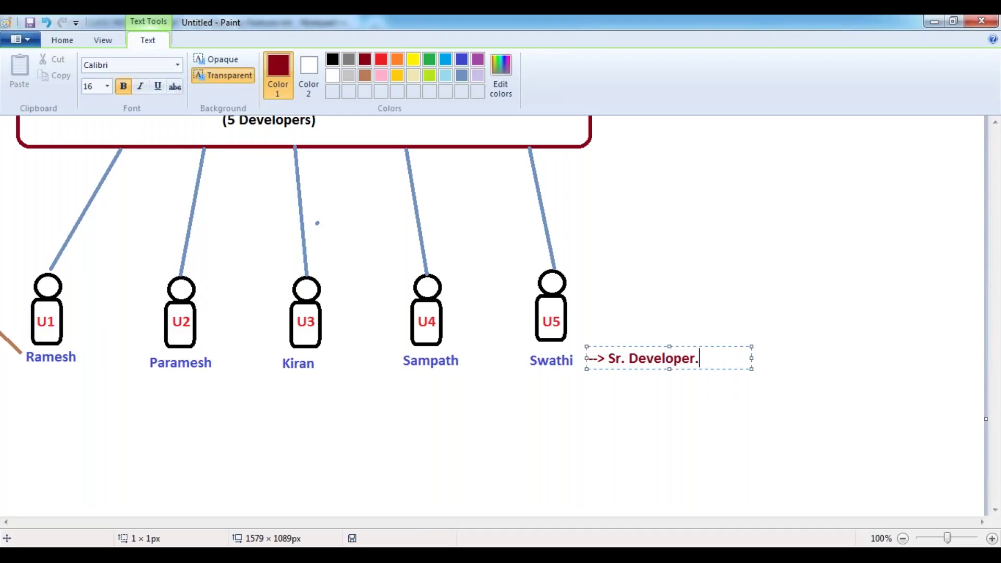
{"action": "left_click", "coordinate": [709, 321]}
{"action": "left_click", "coordinate": [707, 352]}
Type '--> Maternity Leave.', position it beside 'Sr. Developer.', and commit it to the canvas
{"action": "type", "text": "--> Maternity Leave."}
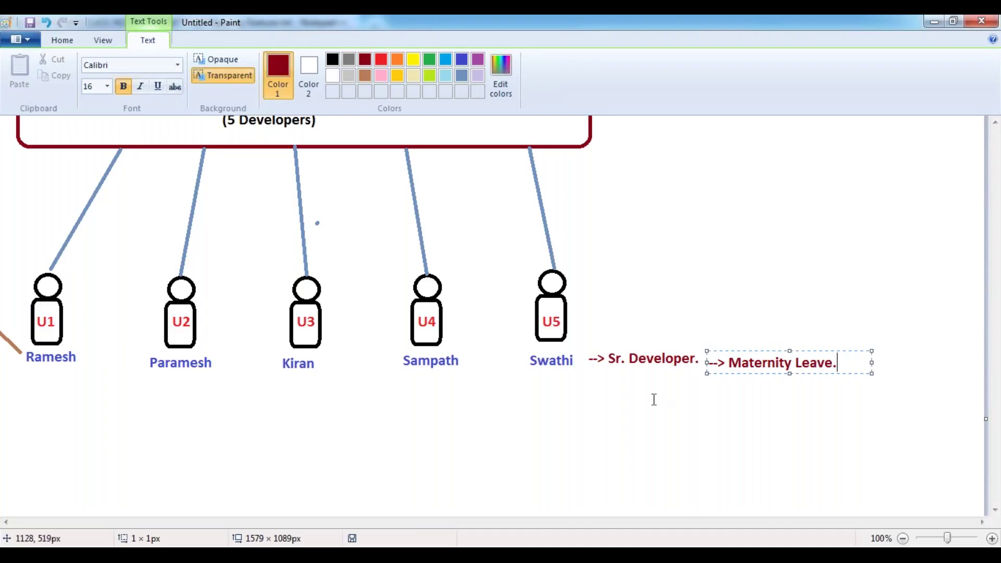
{"action": "left_click_drag", "start_coordinate": [764, 349], "coordinate": [762, 346]}
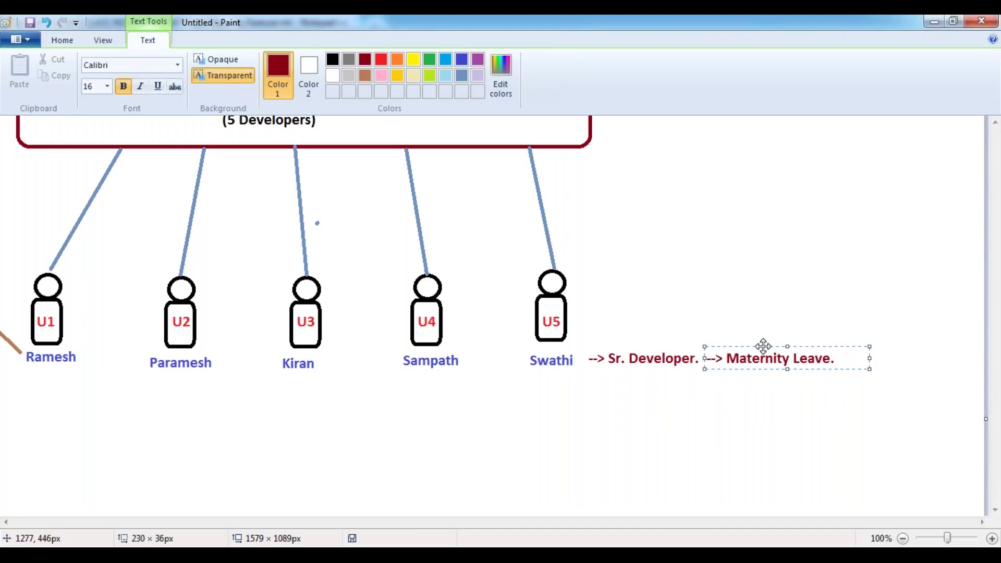
{"action": "left_click", "coordinate": [741, 303]}
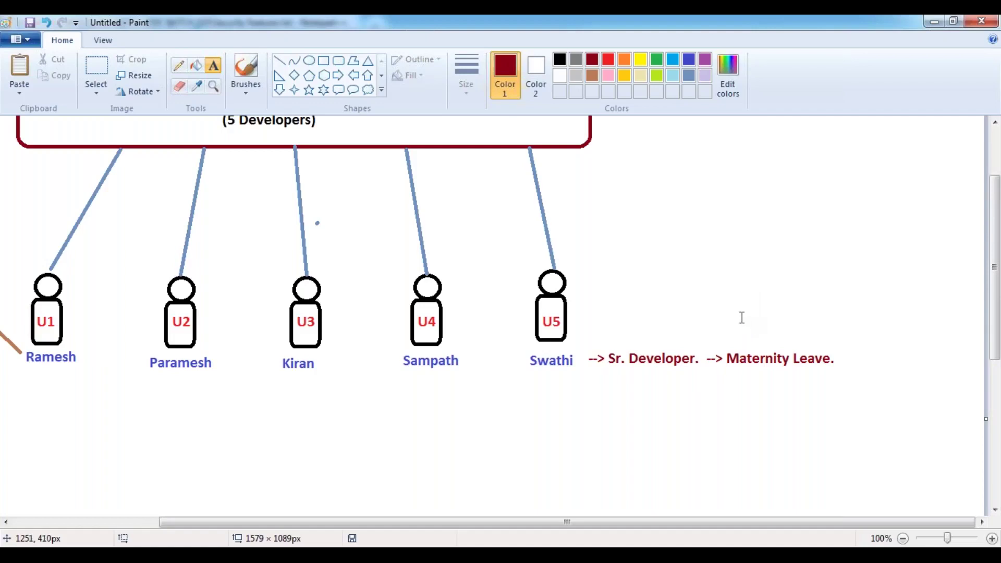
{"action": "left_click", "coordinate": [735, 310]}
Type 'Freeze the User.', nudge it left, and add an indented | connector line beneath
{"action": "type", "text": "Free"}
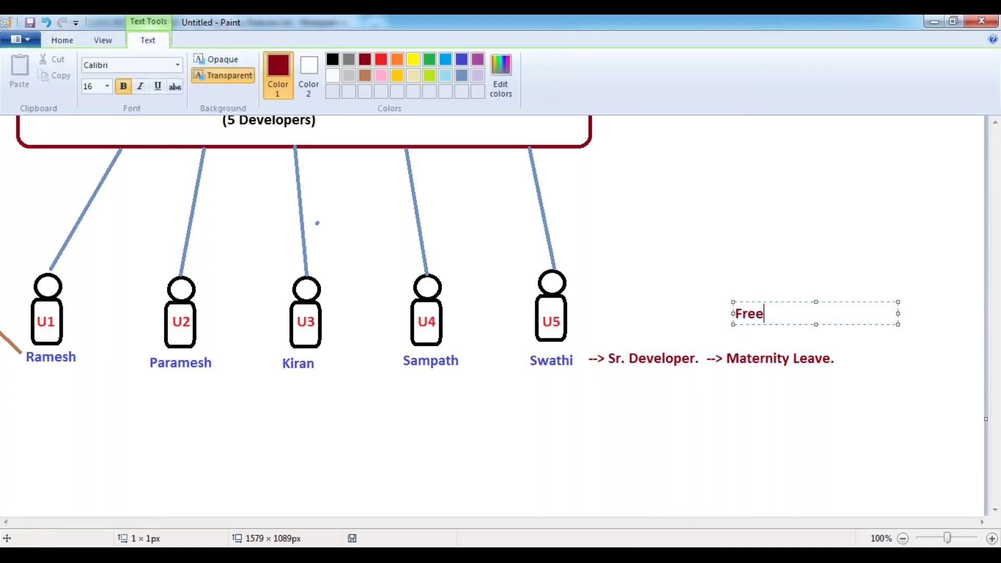
{"action": "type", "text": "ze the User."}
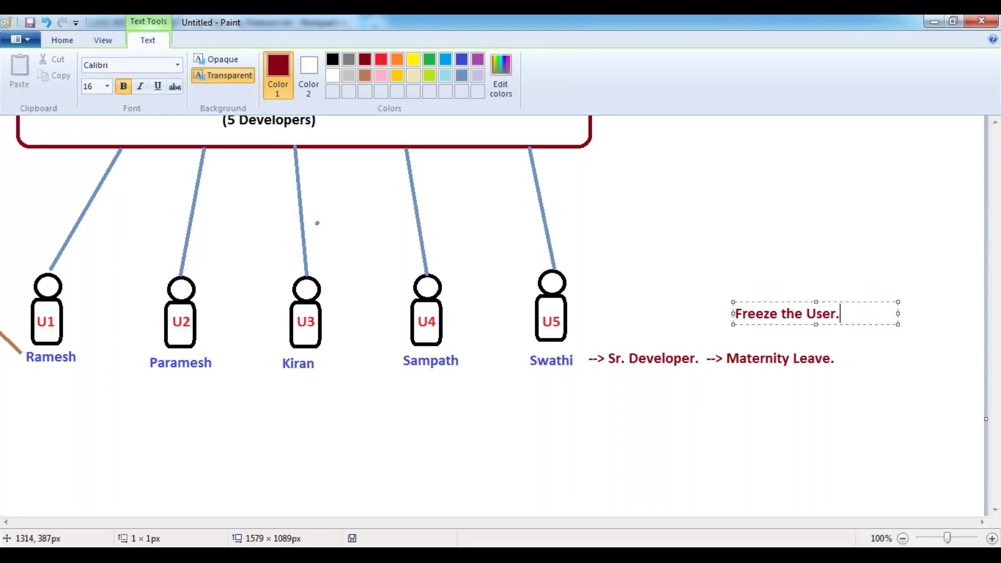
{"action": "left_click_drag", "start_coordinate": [790, 302], "coordinate": [783, 301]}
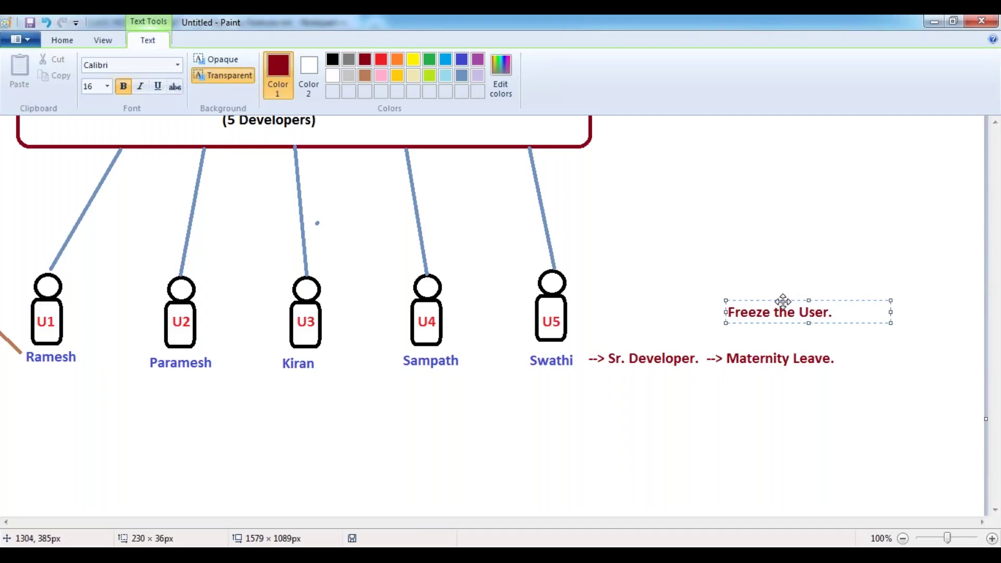
{"action": "key", "text": "Return"}
{"action": "key", "text": "Tab"}
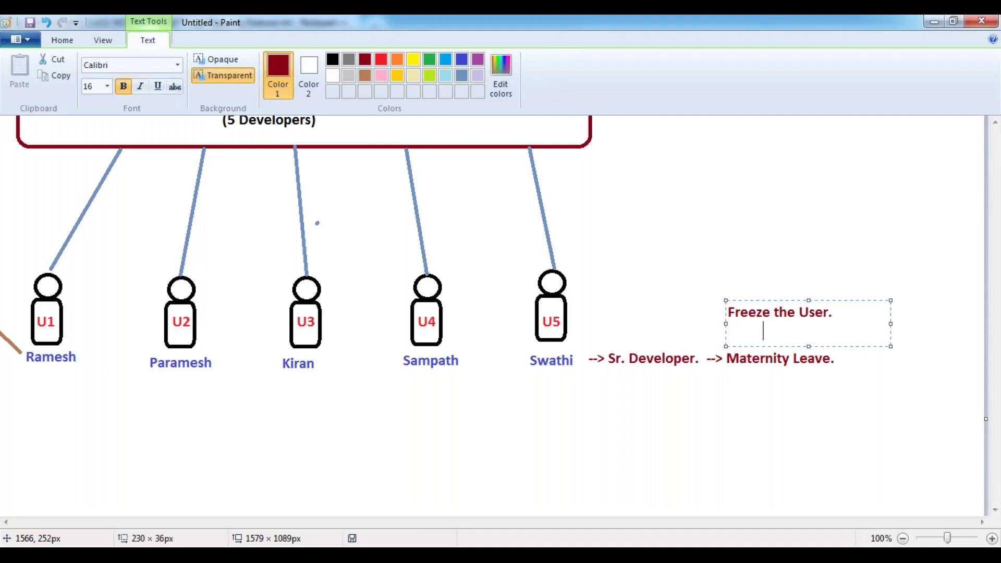
{"action": "type", "text": "|"}
Commit the 'Freeze the User.' note and its connector to the canvas
{"action": "left_click", "coordinate": [758, 291]}
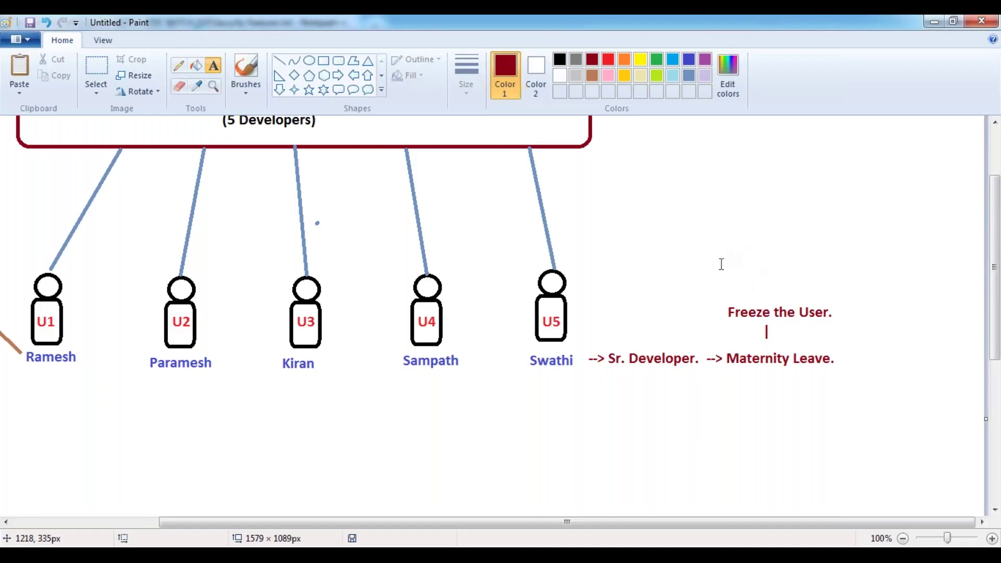
Type 'It won't return the assigned License' above 'Freeze the User.', moved up-left, with a new line below
{"action": "left_click", "coordinate": [729, 262]}
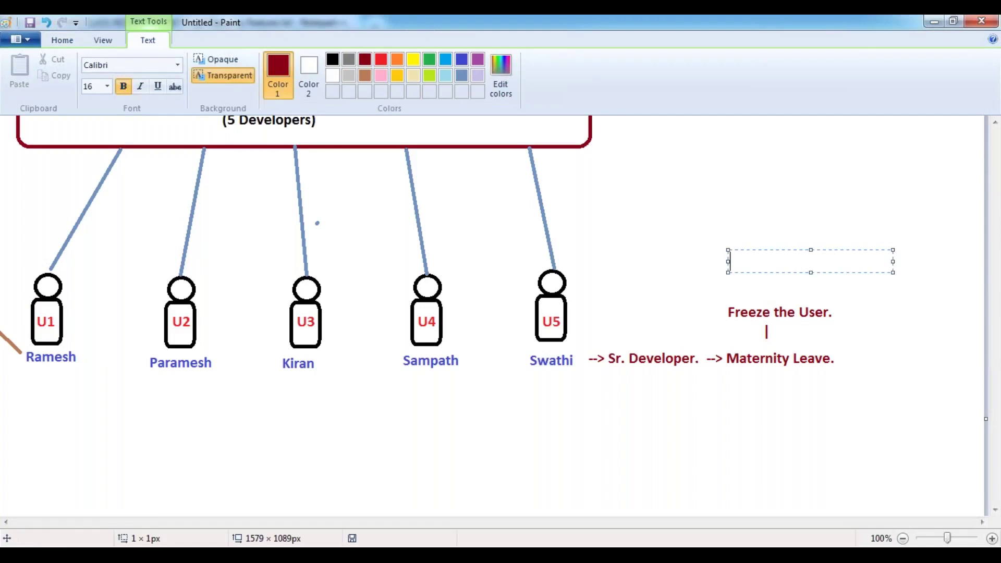
{"action": "type", "text": "It won't retur"}
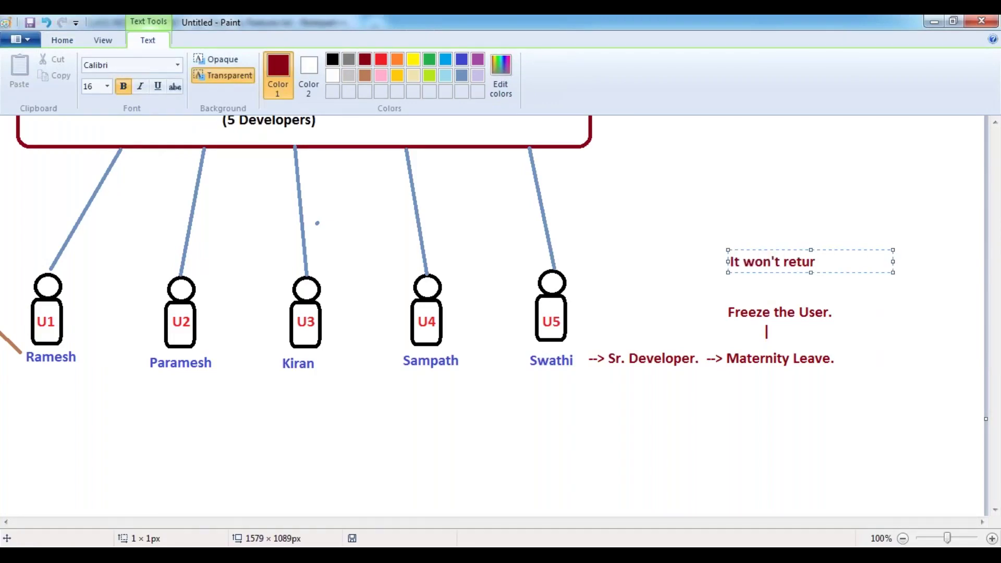
{"action": "type", "text": "n the assigned License"}
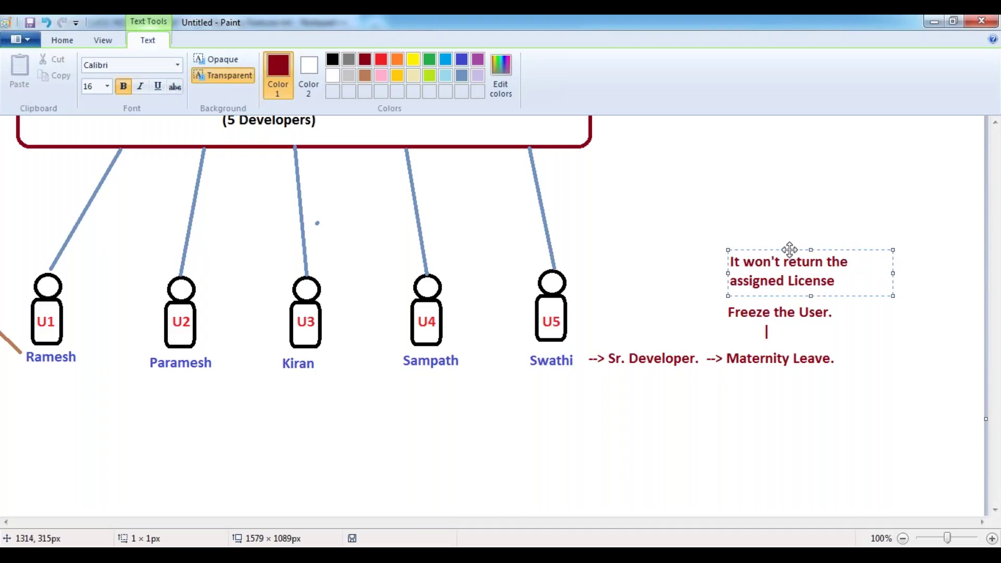
{"action": "left_click_drag", "start_coordinate": [787, 251], "coordinate": [770, 241]}
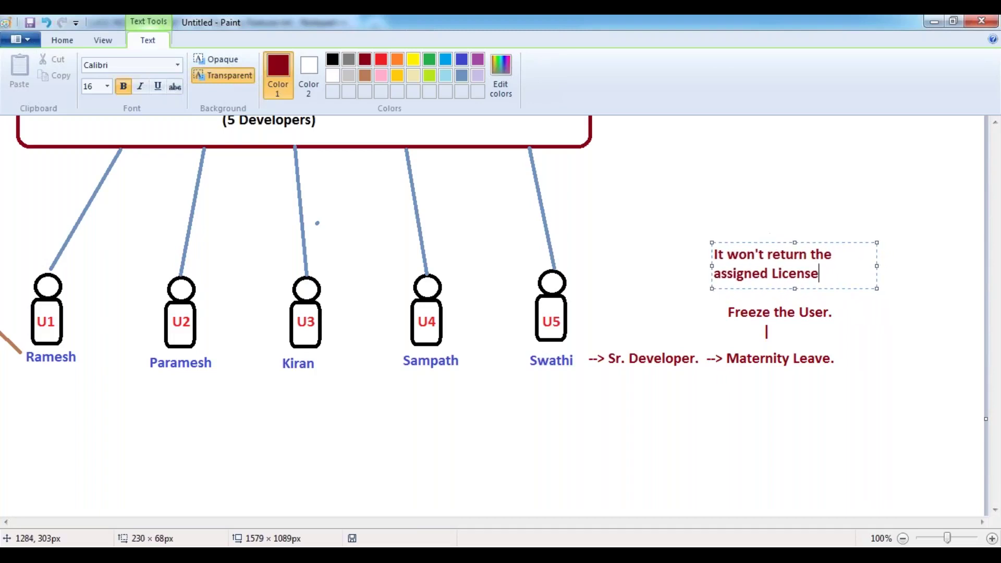
{"action": "key", "text": "Return"}
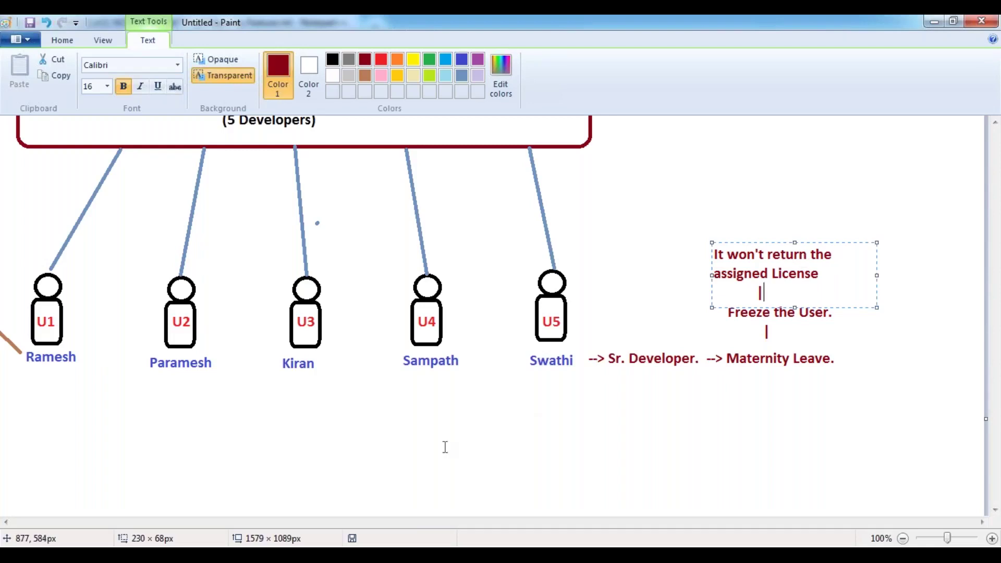
Commit the licence note and scroll the canvas to show the full diagram with the De-Activate branch
{"action": "left_click", "coordinate": [366, 443]}
{"action": "left_click_drag", "start_coordinate": [565, 522], "coordinate": [420, 522]}
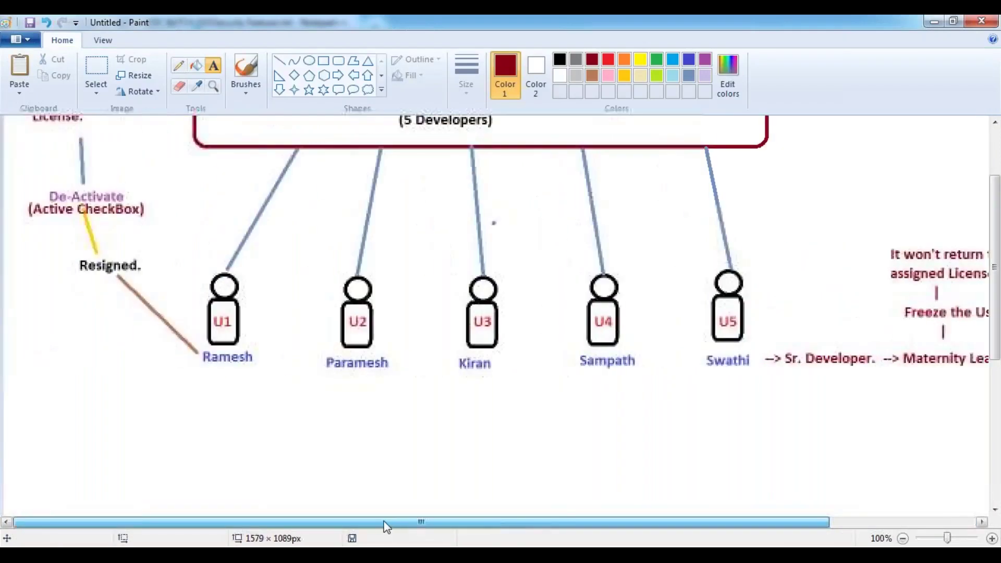
{"action": "scroll", "coordinate": [388, 434], "scroll_direction": "up", "scroll_amount": 2}
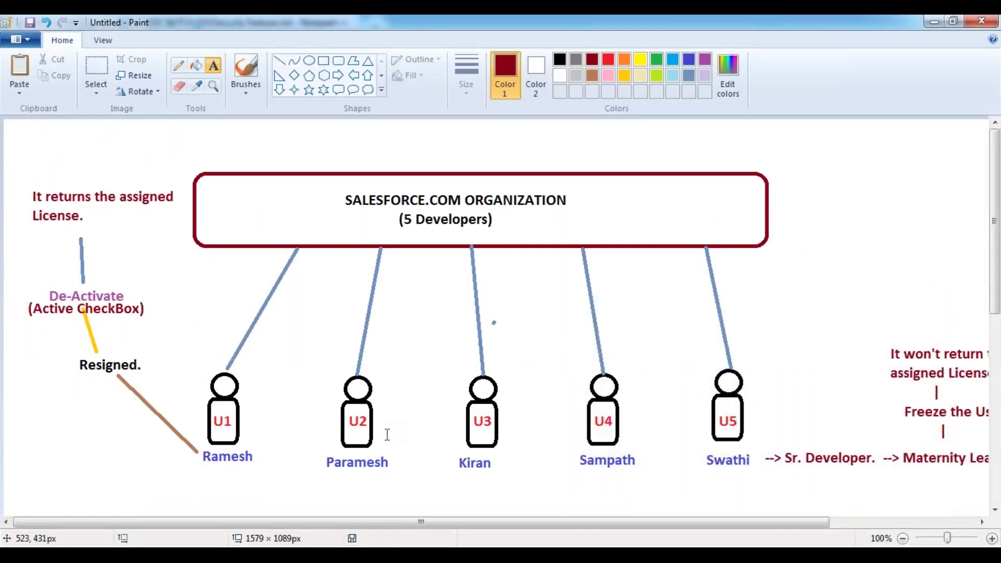
{"action": "scroll", "coordinate": [388, 434], "scroll_direction": "down", "scroll_amount": 2}
{"action": "scroll", "coordinate": [388, 434], "scroll_direction": "up", "scroll_amount": 2}
{"action": "mouse_move", "coordinate": [529, 521]}
{"action": "left_mouse_down"}
{"action": "mouse_move", "coordinate": [691, 520]}
{"action": "mouse_move", "coordinate": [545, 520]}
{"action": "left_mouse_up"}
Reload System Overview to check Most Used Licenses, then return to the User Development detail page
{"action": "mouse_move", "coordinate": [203, 551]}
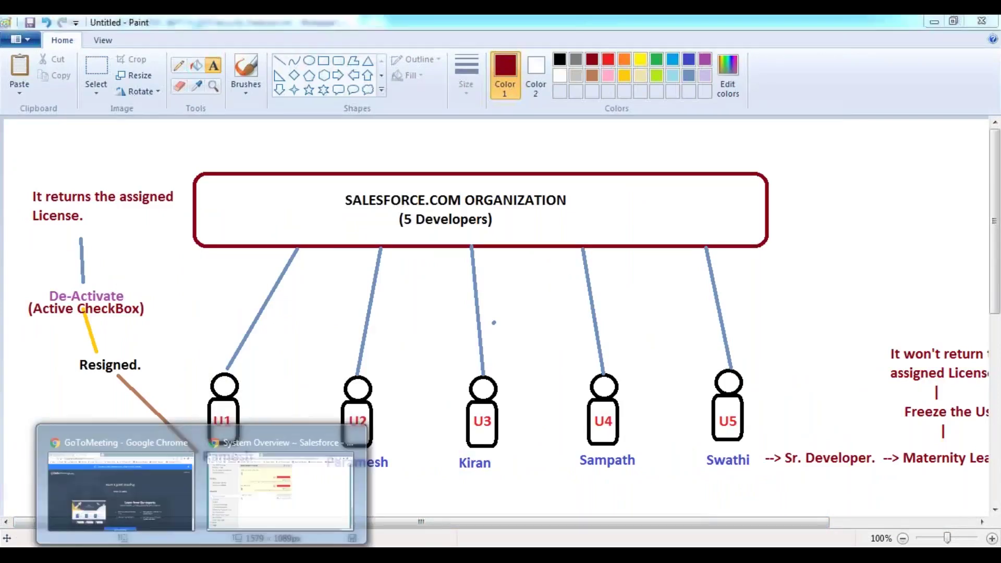
{"action": "left_click", "coordinate": [235, 508]}
{"action": "scroll", "coordinate": [324, 256], "scroll_direction": "up", "scroll_amount": 3}
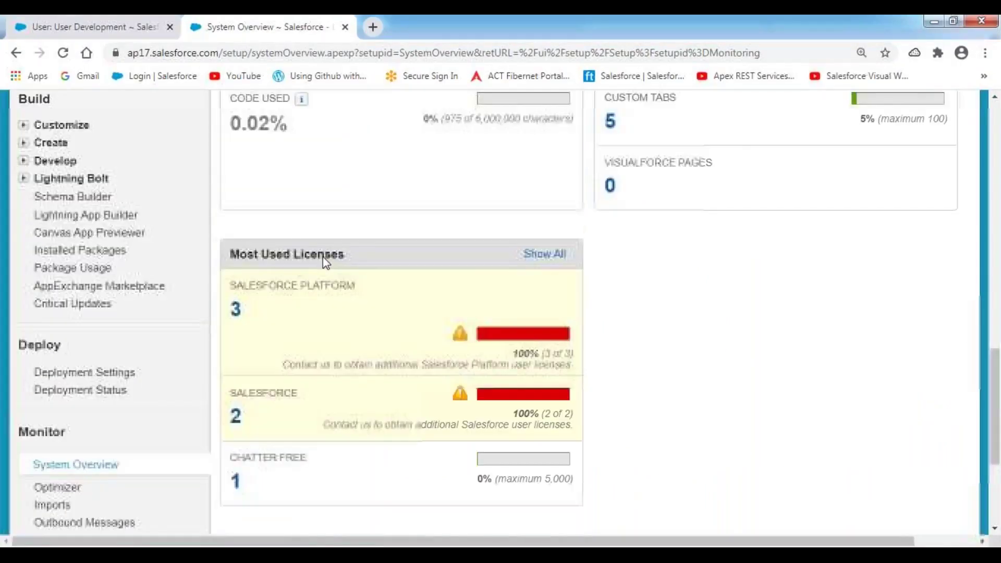
{"action": "scroll", "coordinate": [323, 257], "scroll_direction": "up", "scroll_amount": 15}
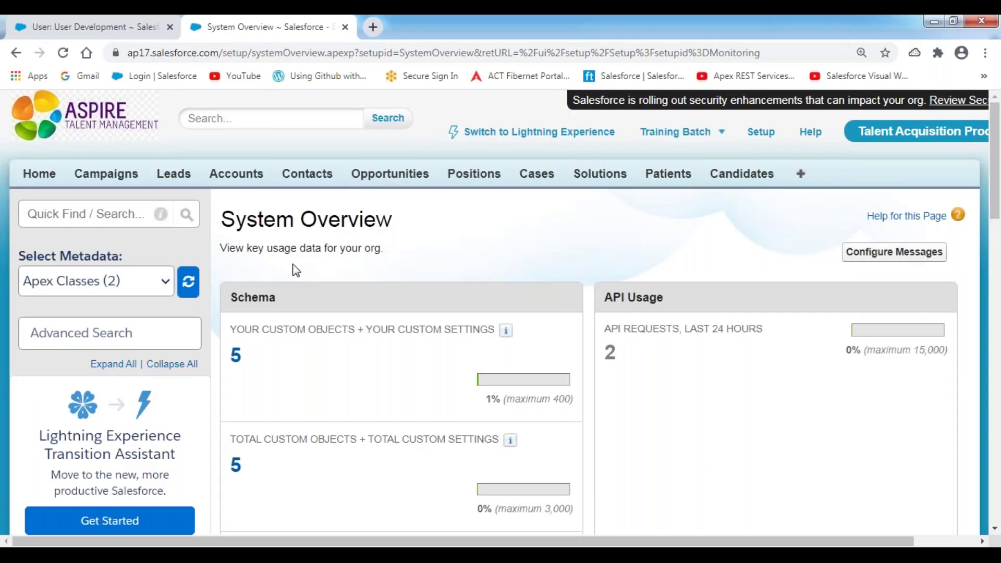
{"action": "left_click", "coordinate": [94, 33]}
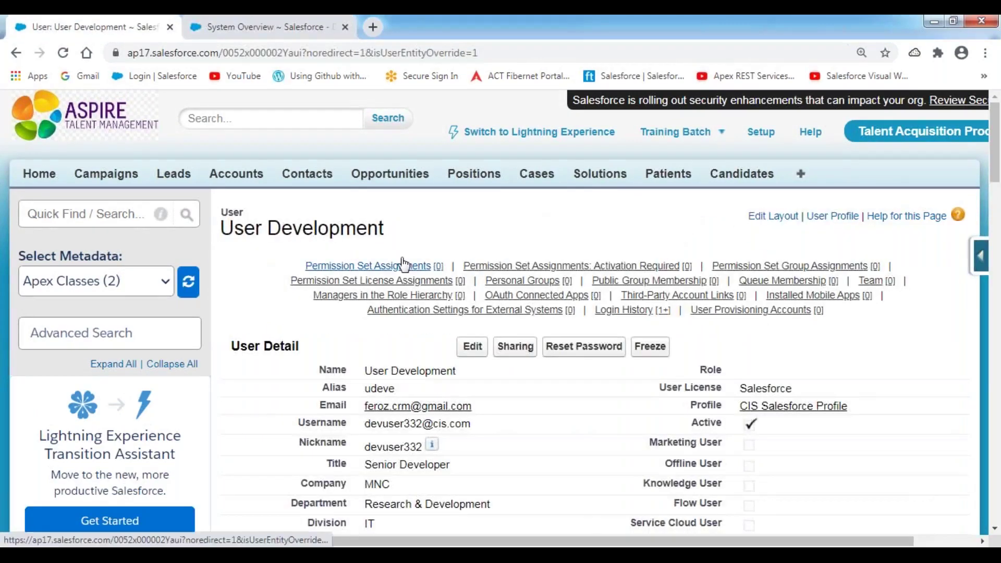
{"action": "left_click", "coordinate": [264, 30]}
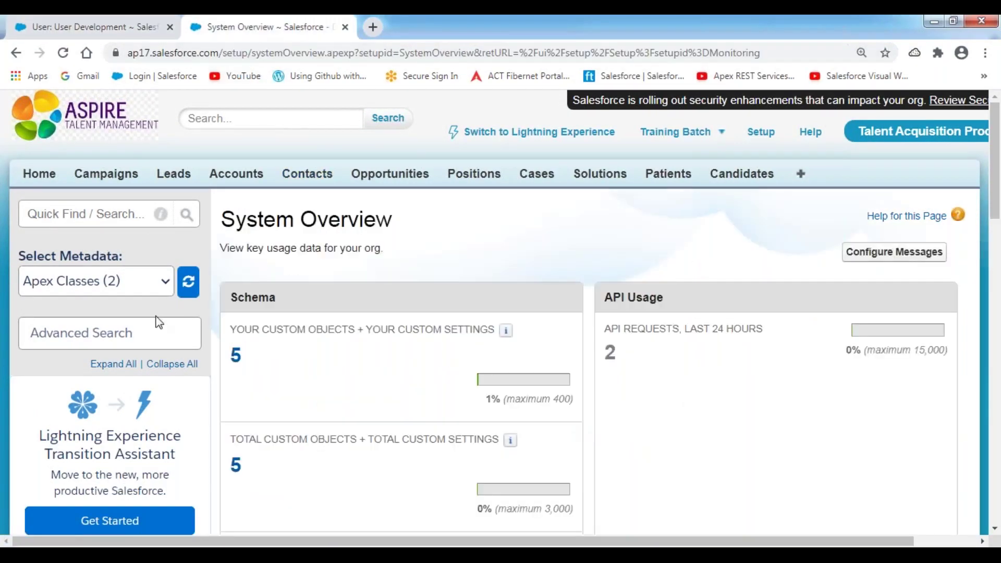
{"action": "scroll", "coordinate": [159, 323], "scroll_direction": "down", "scroll_amount": 8}
{"action": "left_click", "coordinate": [63, 53]}
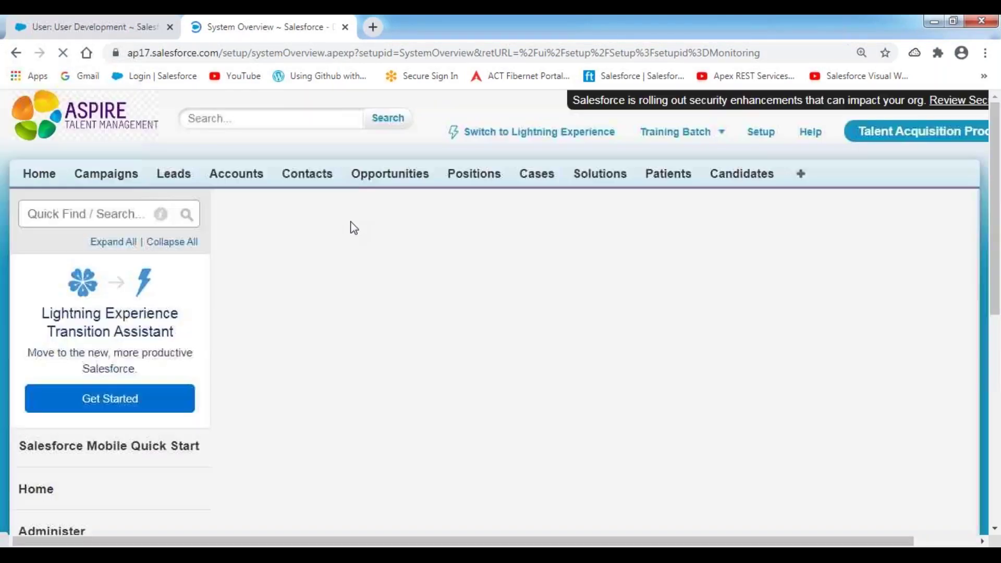
{"action": "scroll", "coordinate": [469, 302], "scroll_direction": "down", "scroll_amount": 10}
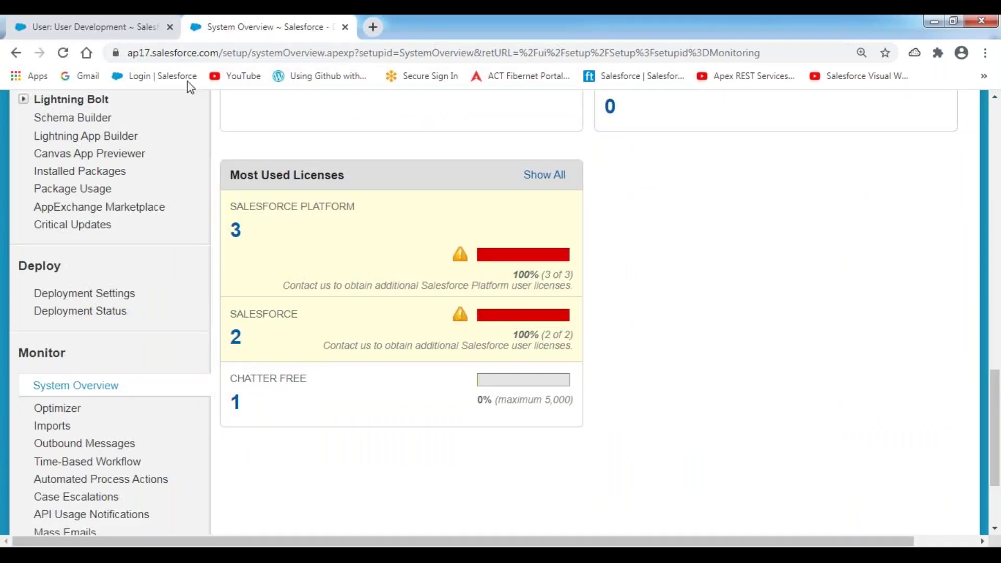
{"action": "left_click", "coordinate": [71, 28]}
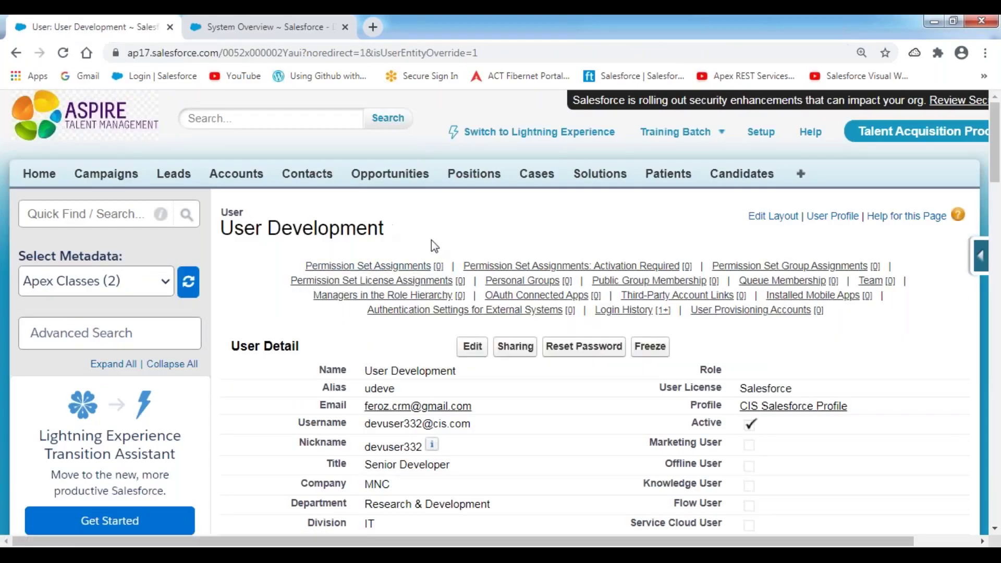
{"action": "scroll", "coordinate": [661, 436], "scroll_direction": "down", "scroll_amount": 3}
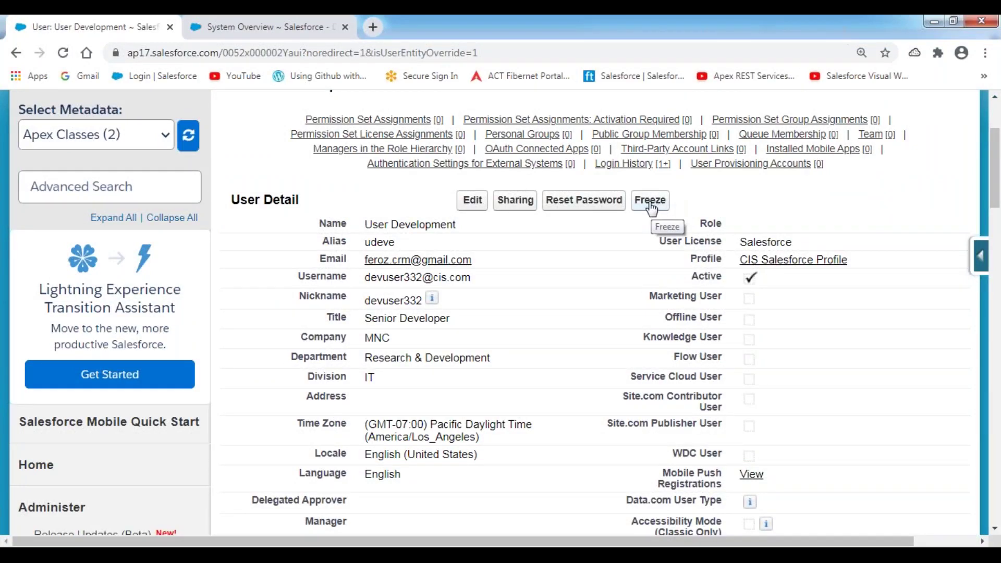
Freeze the Development user from its User Detail page so it can no longer log in
{"action": "left_click", "coordinate": [651, 201]}
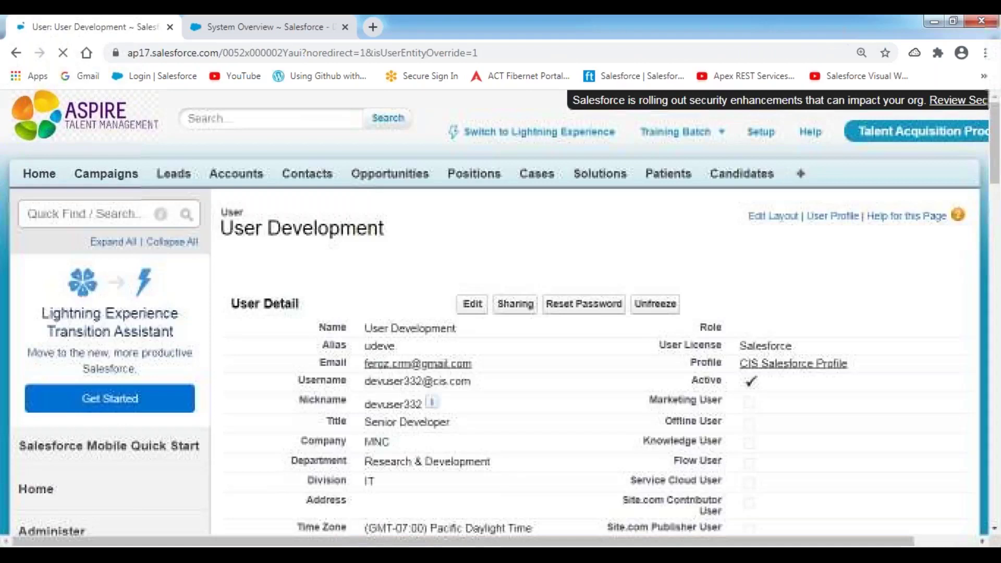
Reload System Overview and check Most Used Licenses, where Salesforce licences still show 2 of 2 used
{"action": "scroll", "coordinate": [643, 231], "scroll_direction": "down", "scroll_amount": 1}
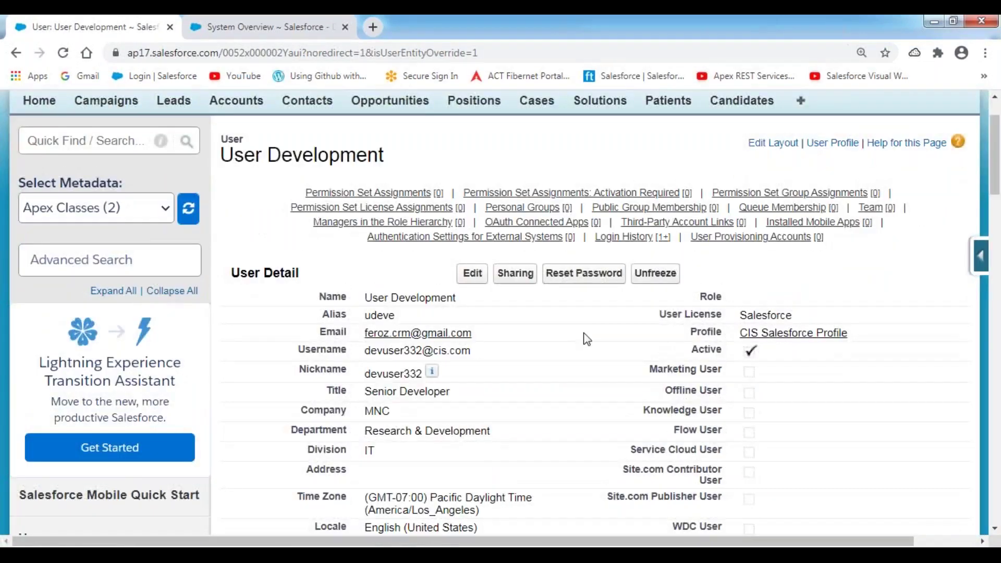
{"action": "scroll", "coordinate": [646, 332], "scroll_direction": "down", "scroll_amount": 1}
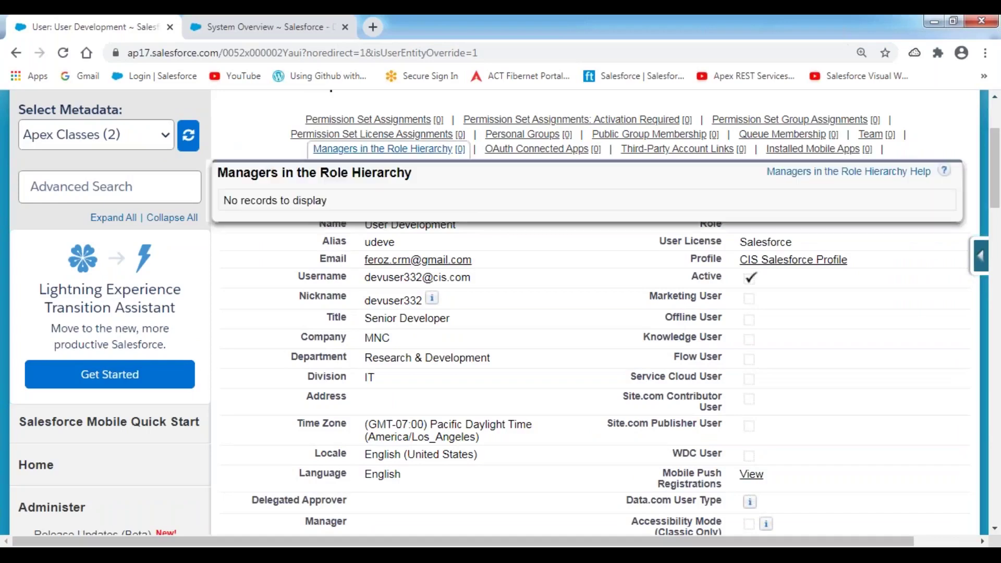
{"action": "left_click", "coordinate": [260, 37]}
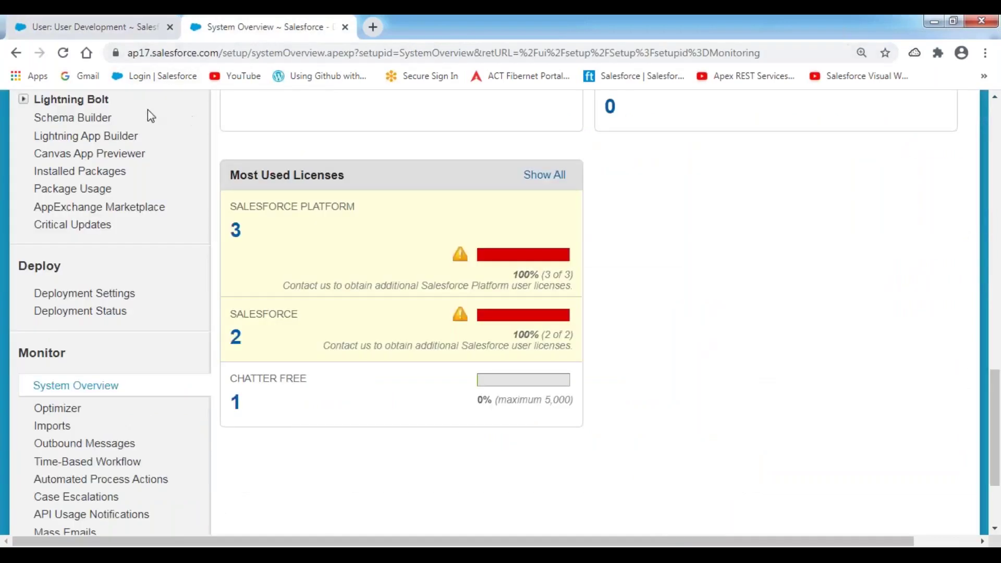
{"action": "left_click", "coordinate": [63, 54]}
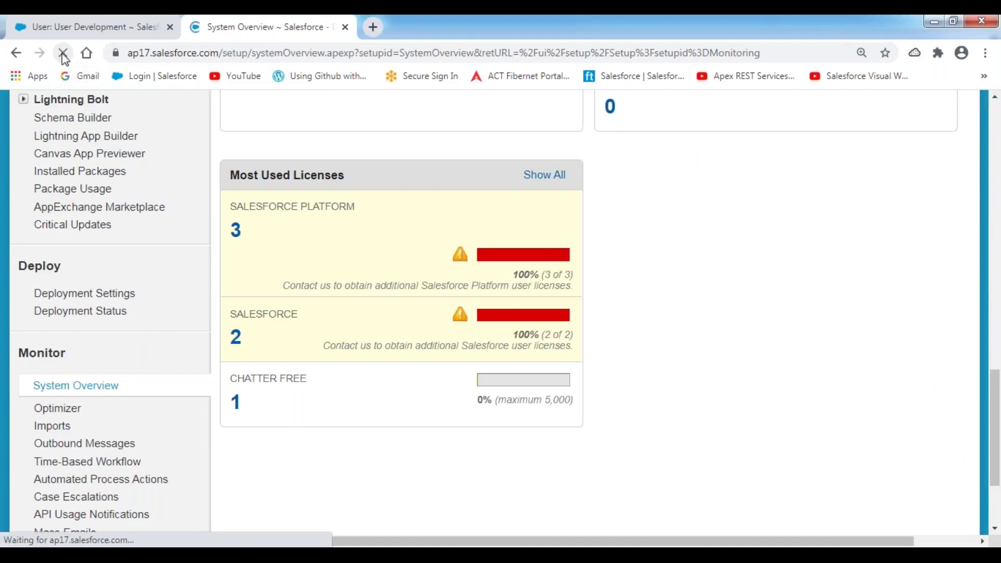
{"action": "scroll", "coordinate": [443, 211], "scroll_direction": "down", "scroll_amount": 2}
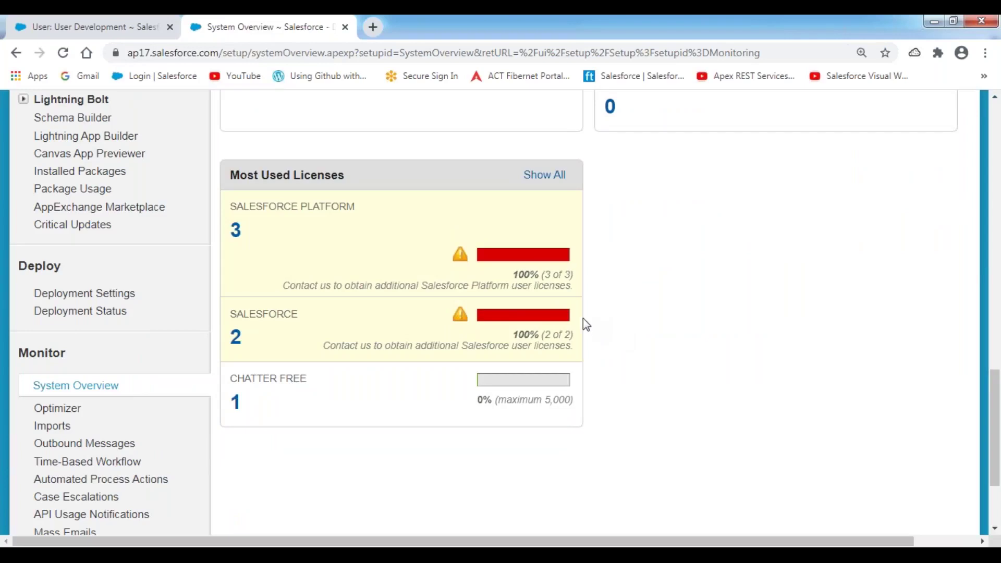
Unfreeze the Development user, then return to the Paint diagram contrasting deactivation with freezing
{"action": "left_click", "coordinate": [83, 27]}
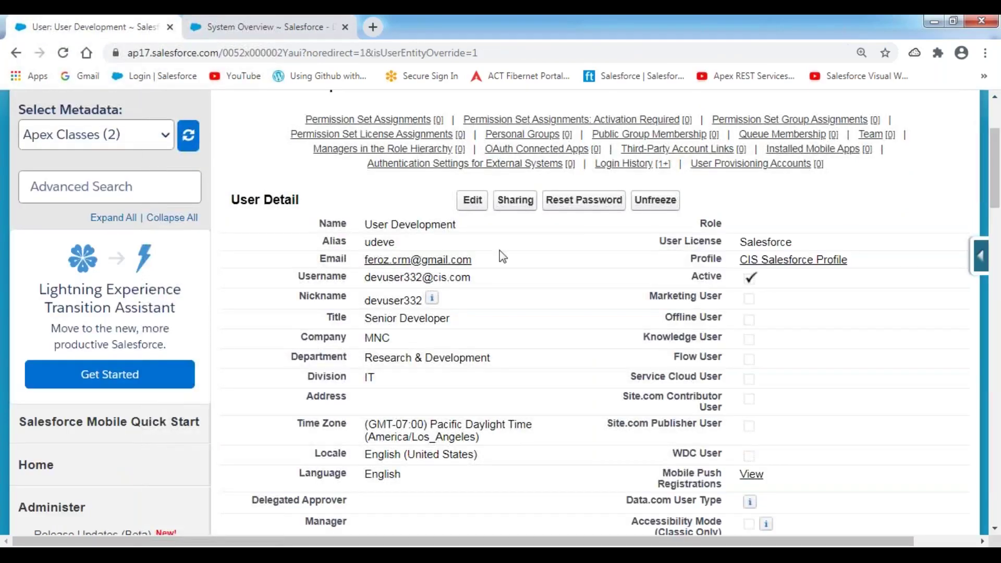
{"action": "left_click", "coordinate": [661, 208]}
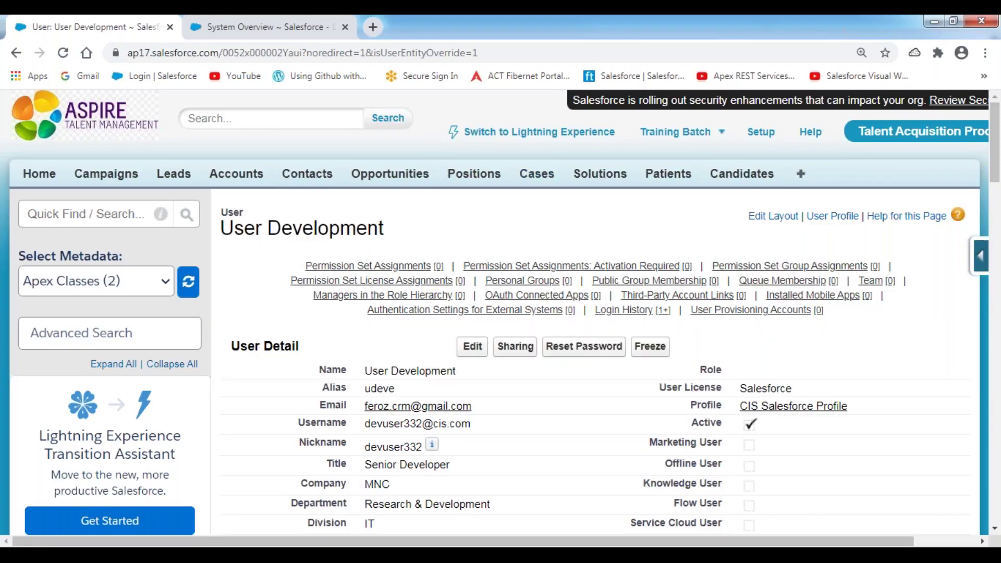
{"action": "mouse_move", "coordinate": [473, 555]}
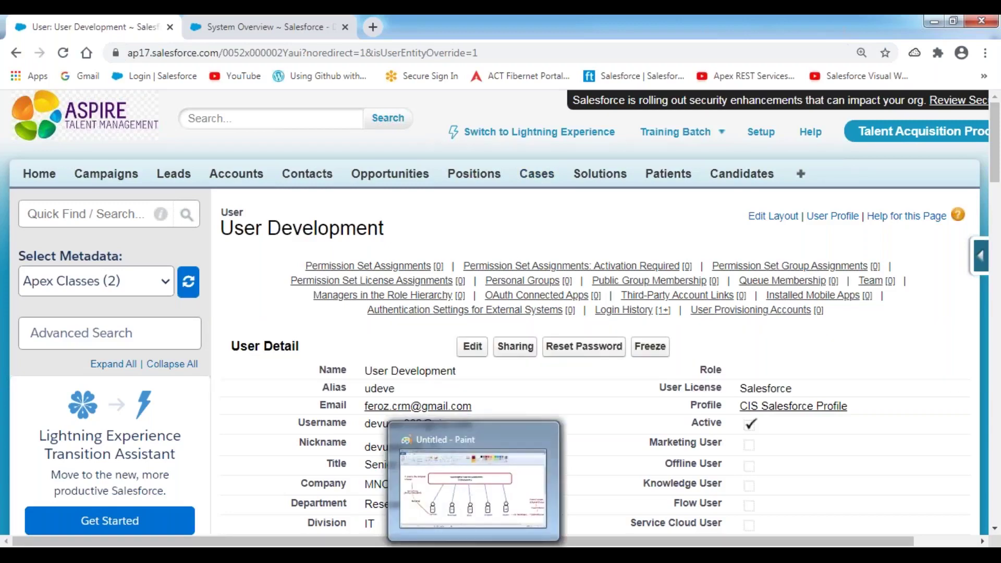
{"action": "left_click", "coordinate": [474, 489]}
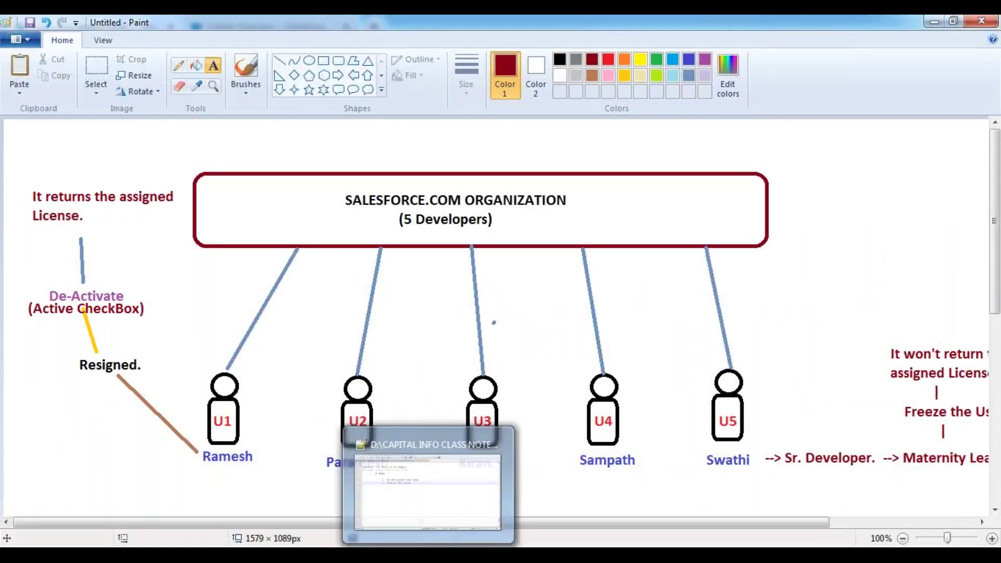
In Security Features.txt, add a line below 'Freeze the User', save, and indent it
{"action": "left_click", "coordinate": [428, 555]}
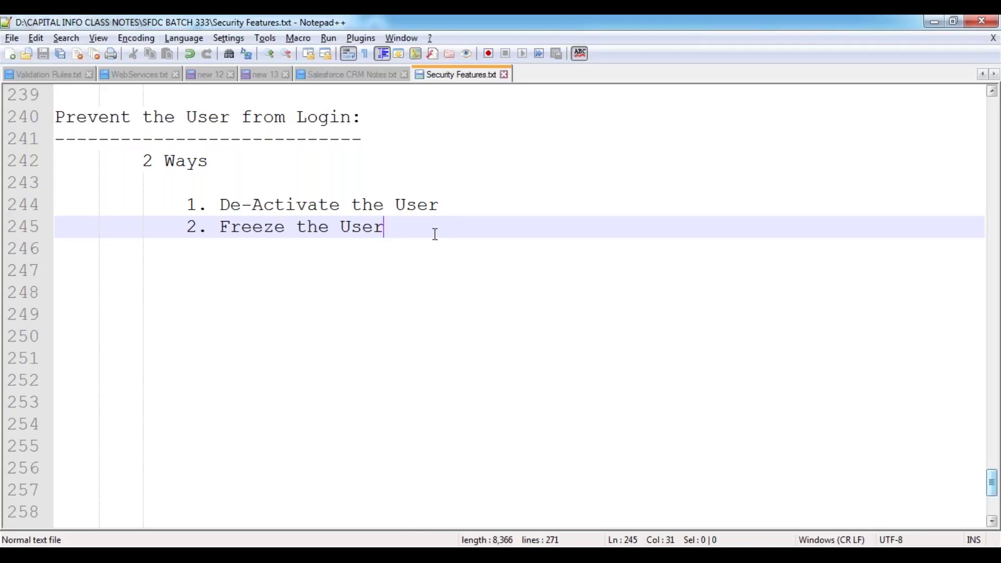
{"action": "key", "text": "Return"}
{"action": "key", "text": "Return"}
{"action": "key", "text": "BackSpace"}
{"action": "key", "text": "BackSpace"}
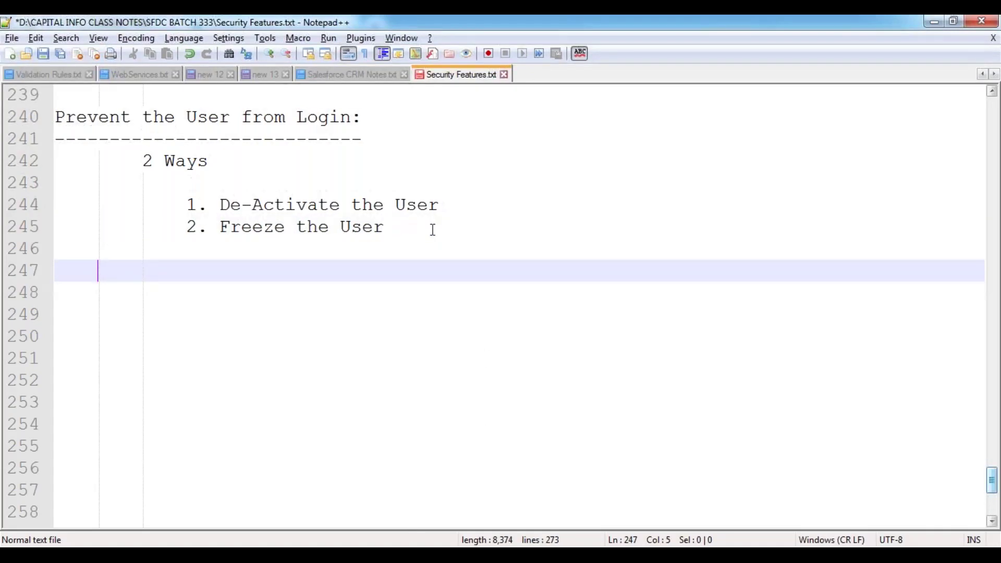
{"action": "key", "text": "ctrl+s"}
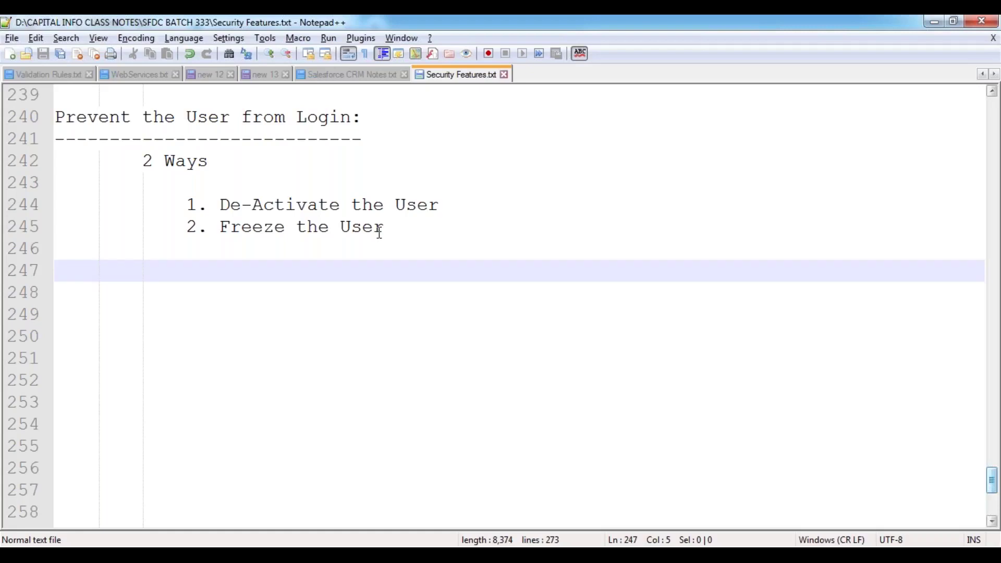
{"action": "key", "text": "Tab"}
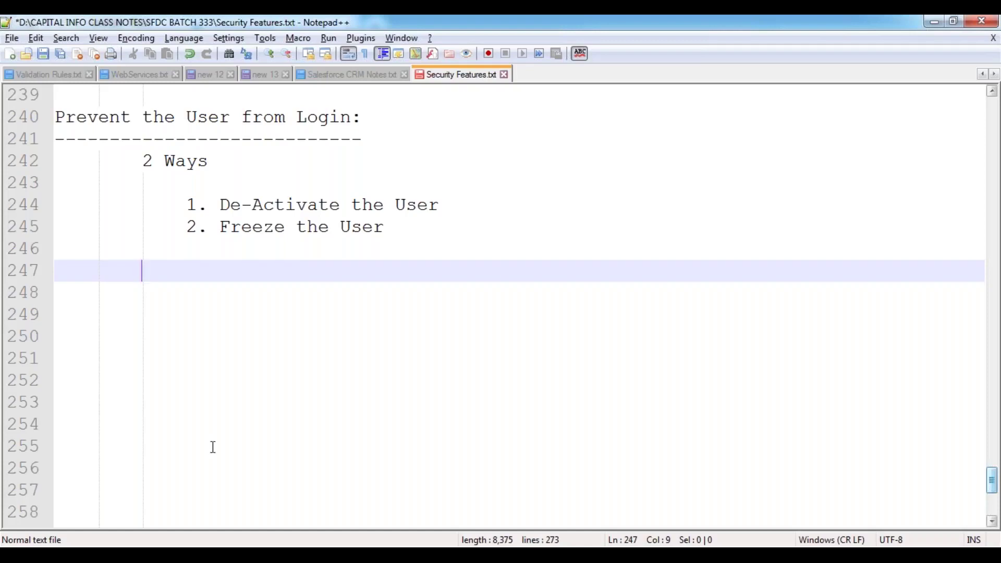
Open Mass Transfer Records under Setup > Data Management in Salesforce
{"action": "left_click", "coordinate": [265, 438]}
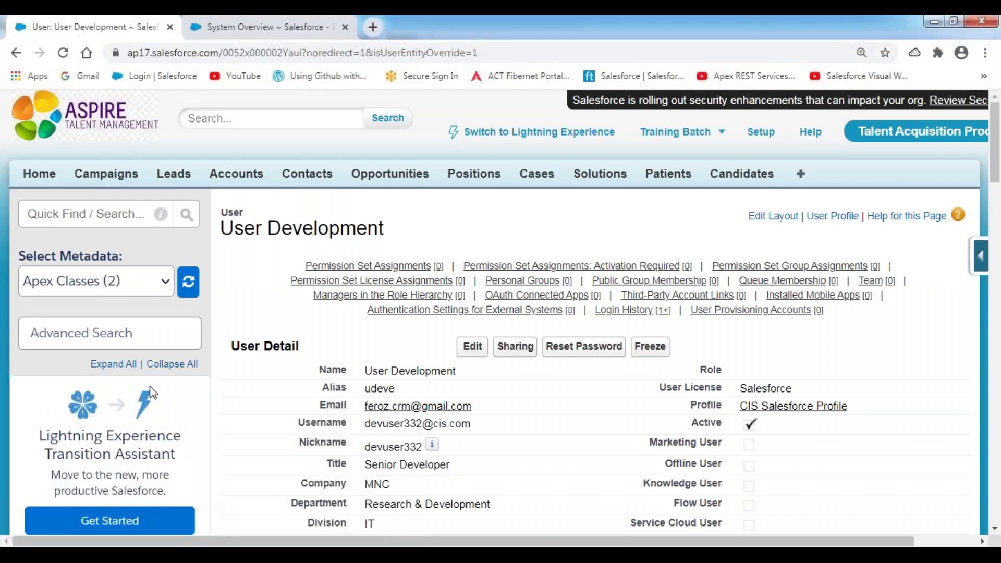
{"action": "scroll", "coordinate": [152, 392], "scroll_direction": "down", "scroll_amount": 15}
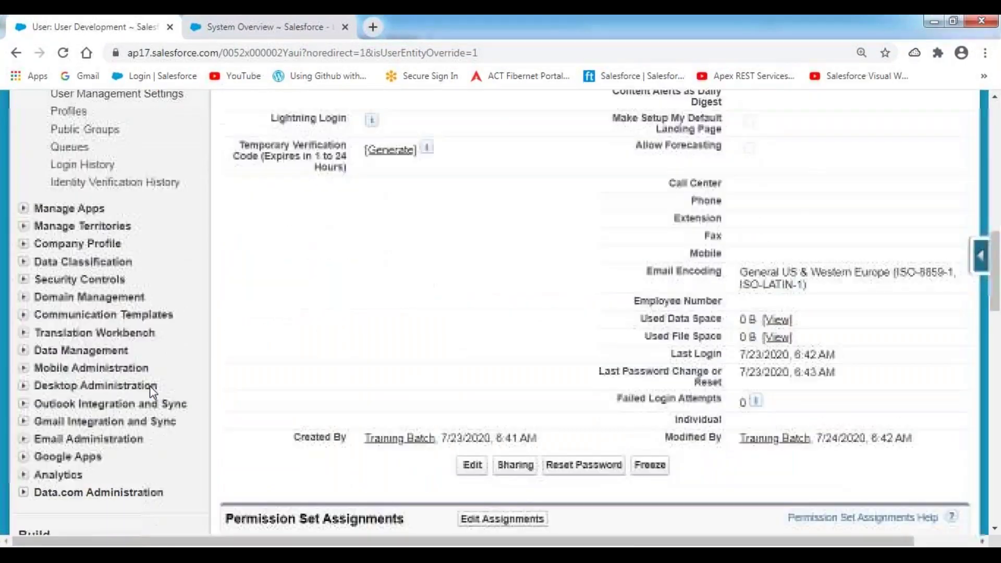
{"action": "scroll", "coordinate": [150, 391], "scroll_direction": "down", "scroll_amount": 1}
{"action": "left_click", "coordinate": [104, 198]}
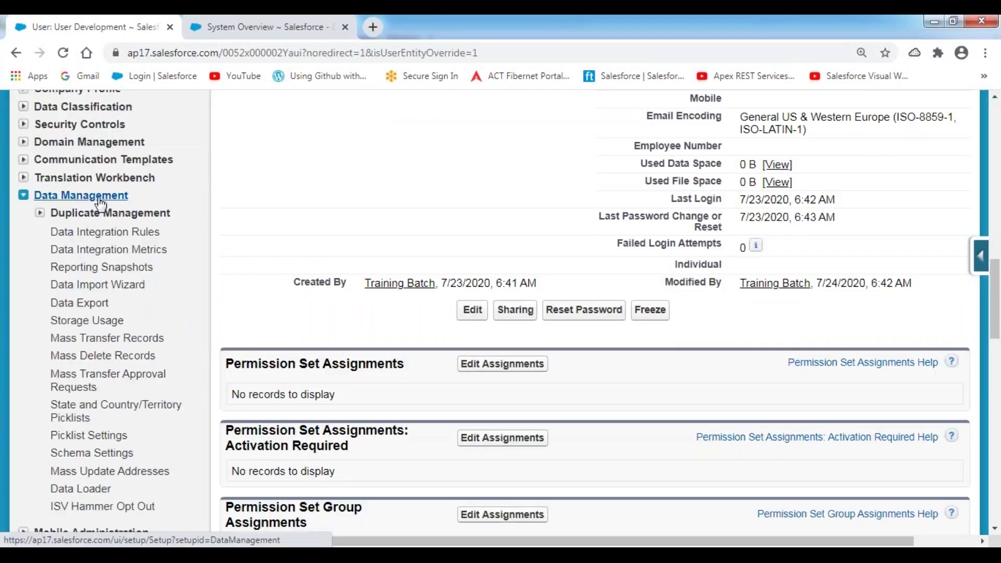
{"action": "left_click", "coordinate": [94, 344]}
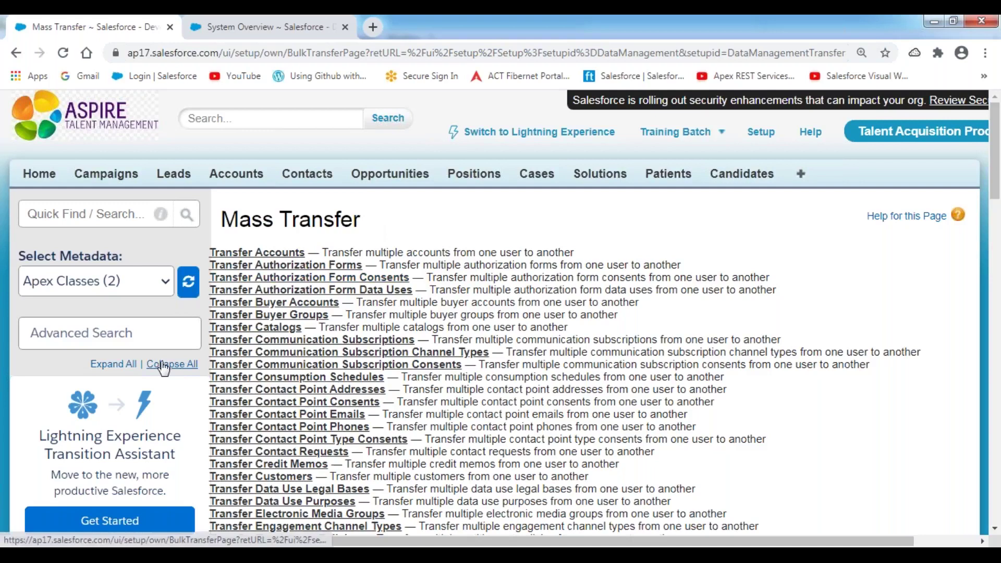
{"action": "scroll", "coordinate": [163, 369], "scroll_direction": "down", "scroll_amount": 1}
{"action": "scroll", "coordinate": [164, 369], "scroll_direction": "down", "scroll_amount": 10}
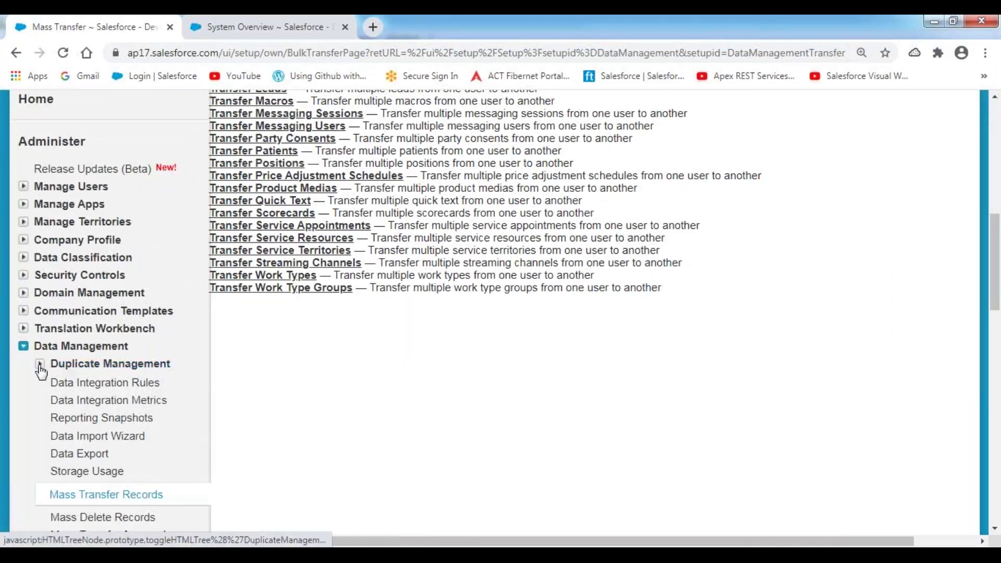
{"action": "left_click", "coordinate": [41, 365]}
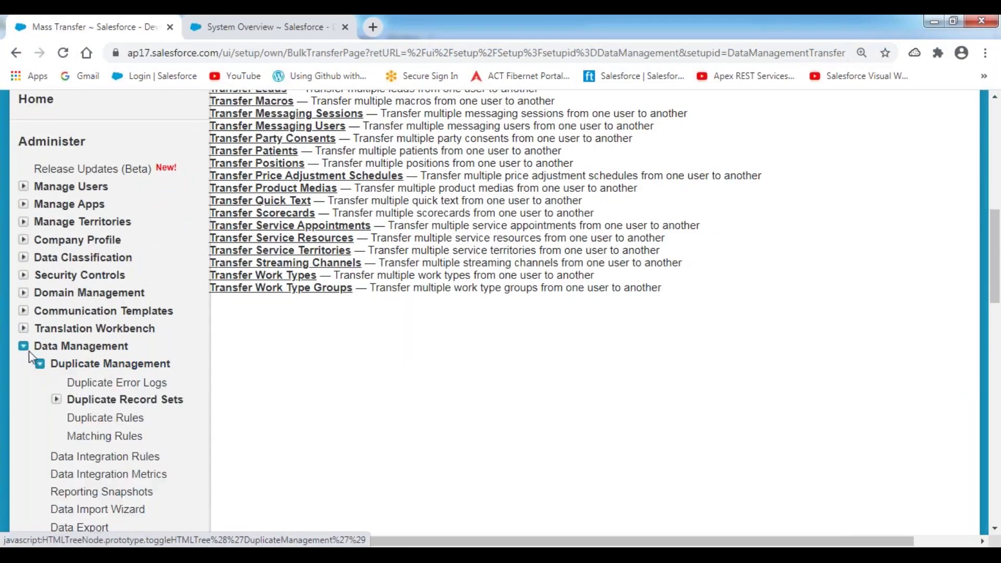
{"action": "left_click", "coordinate": [24, 346]}
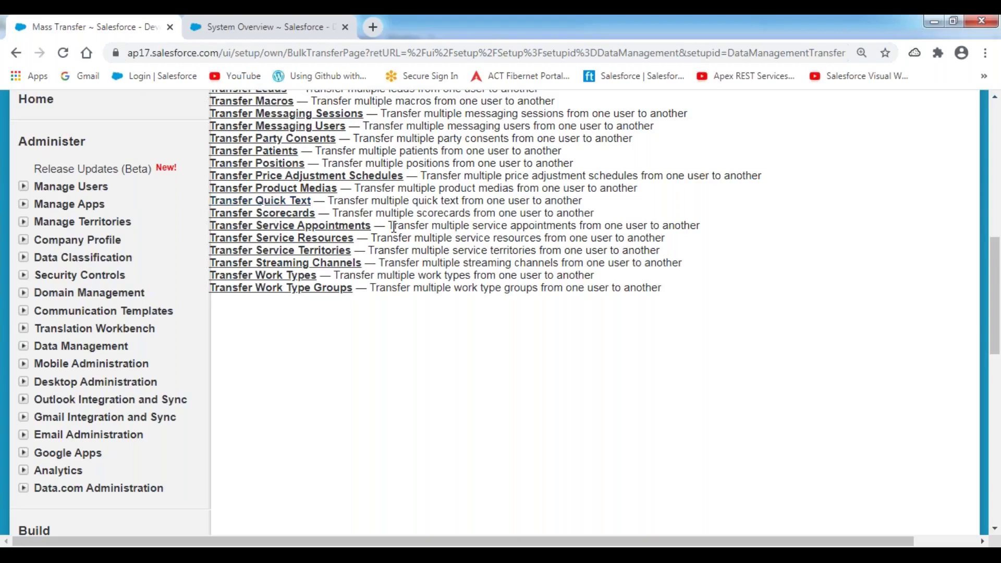
{"action": "scroll", "coordinate": [393, 227], "scroll_direction": "up", "scroll_amount": 10}
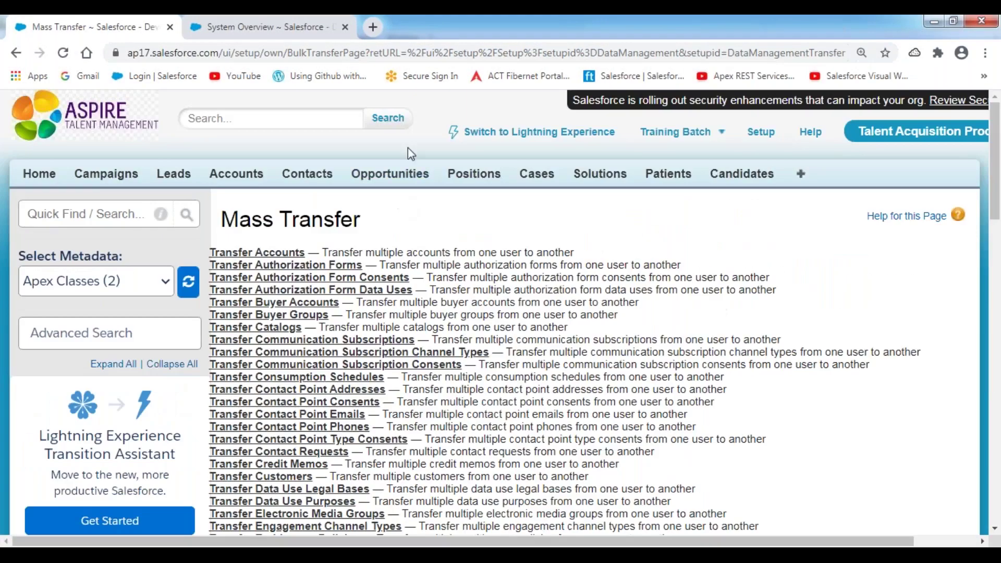